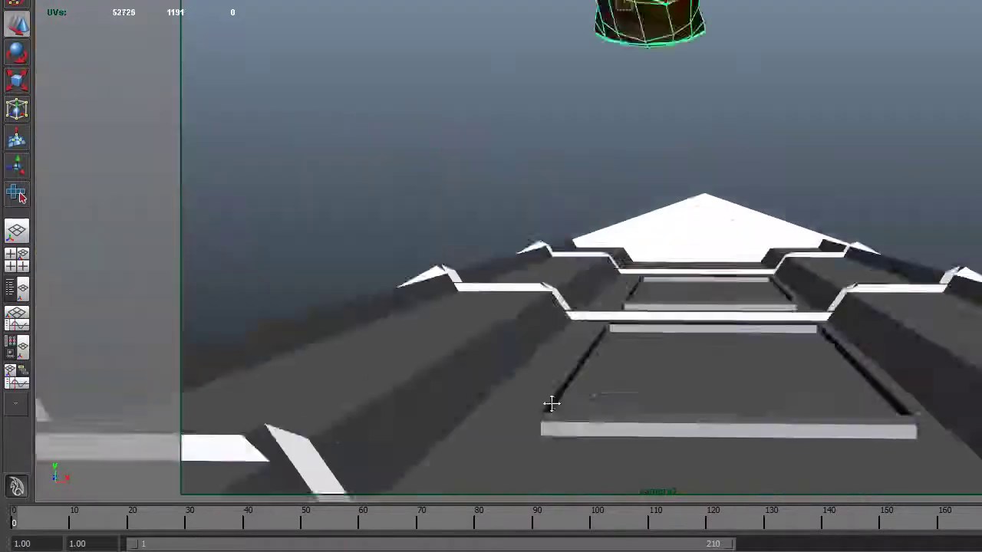
# Switch the side view to wireframe, isolate the selected wolf body mesh there and frame its head and neck.
pyautogui.keyDown('alt'); pyautogui.moveTo(548, 401); pyautogui.dragTo(601, 281); pyautogui.keyUp('alt')
pyautogui.scroll(5, 631, 215)
pyautogui.keyDown('alt'); pyautogui.moveTo(574, 169); pyautogui.dragTo(537, 230); pyautogui.keyUp('alt')
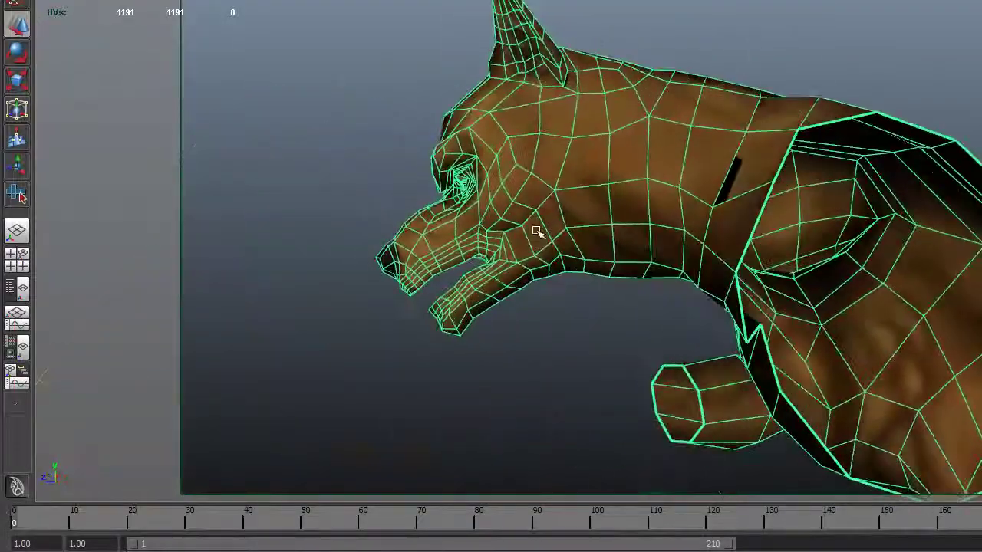
pyautogui.press('space')
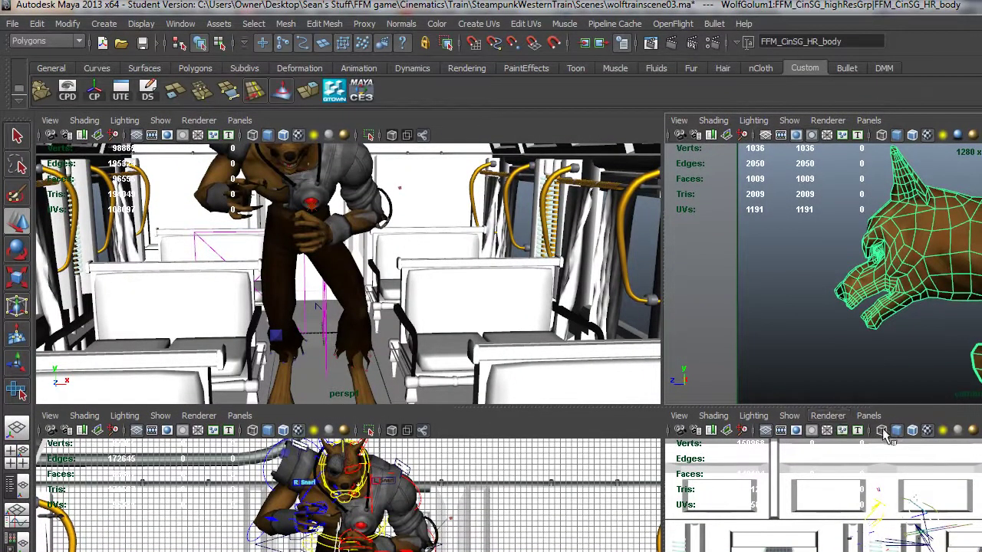
pyautogui.click(925, 435)
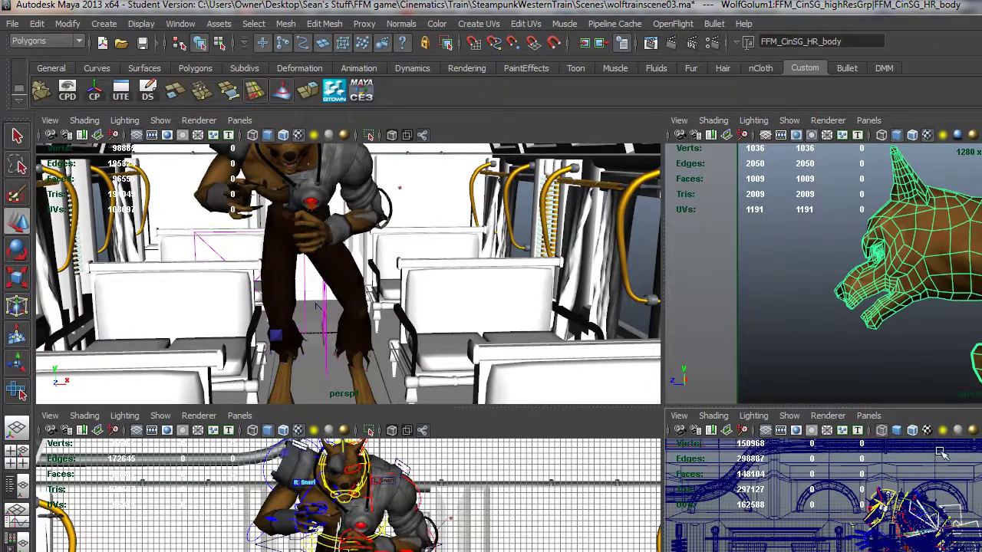
pyautogui.press('space')
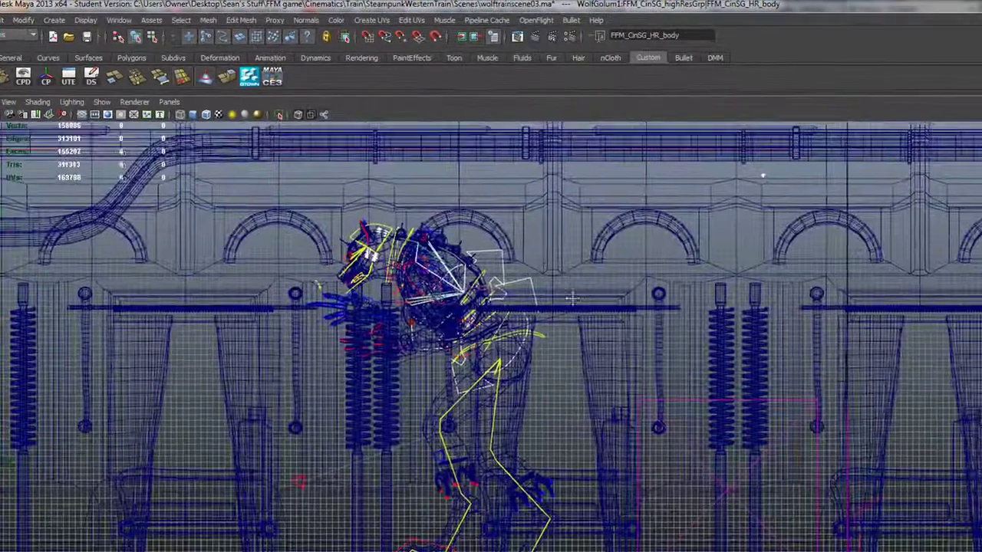
pyautogui.press('f')
pyautogui.hotkey('ctrl', '1')
pyautogui.keyDown('alt'); pyautogui.moveTo(557, 422); pyautogui.dragTo(825, 405, button='right'); pyautogui.keyUp('alt')
pyautogui.scroll(3, 825, 405)
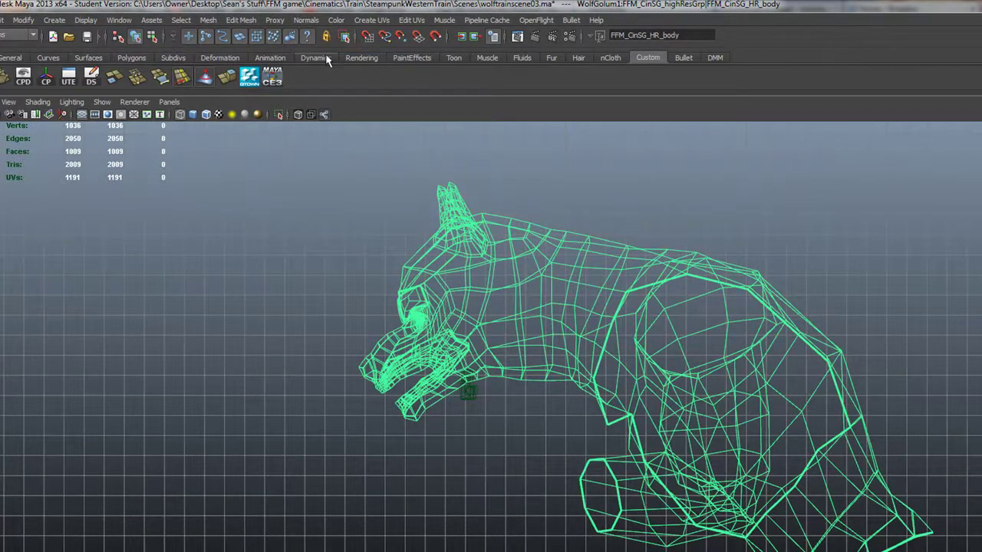
# Activate the Joint tool and turn off Scale compensate in its joint settings.
pyautogui.click(270, 58)
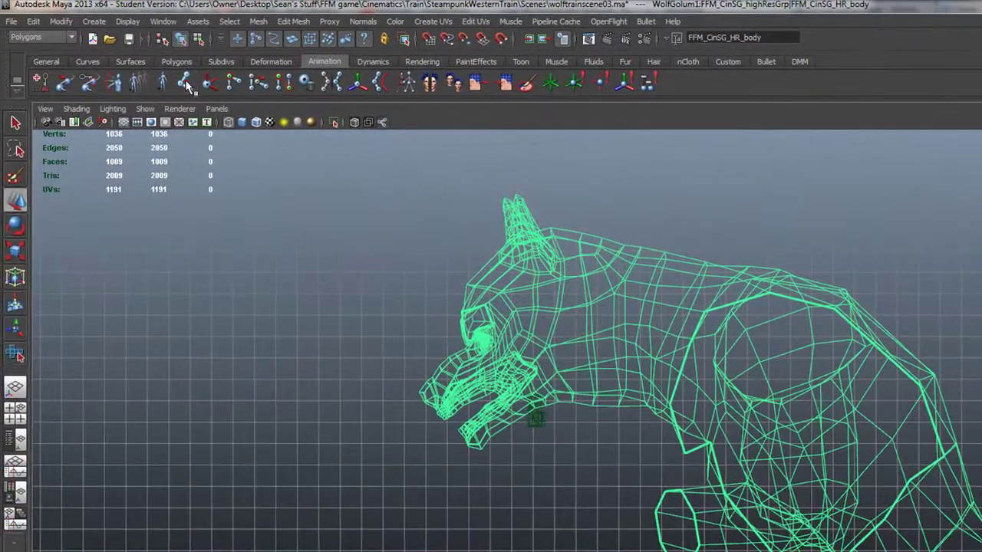
pyautogui.click(187, 84)
pyautogui.press('.')
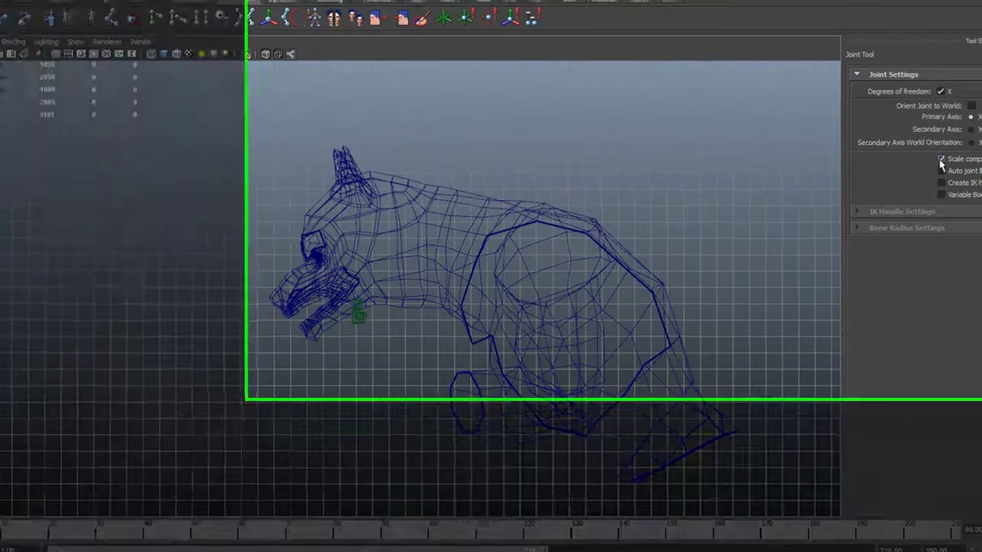
pyautogui.click(942, 157)
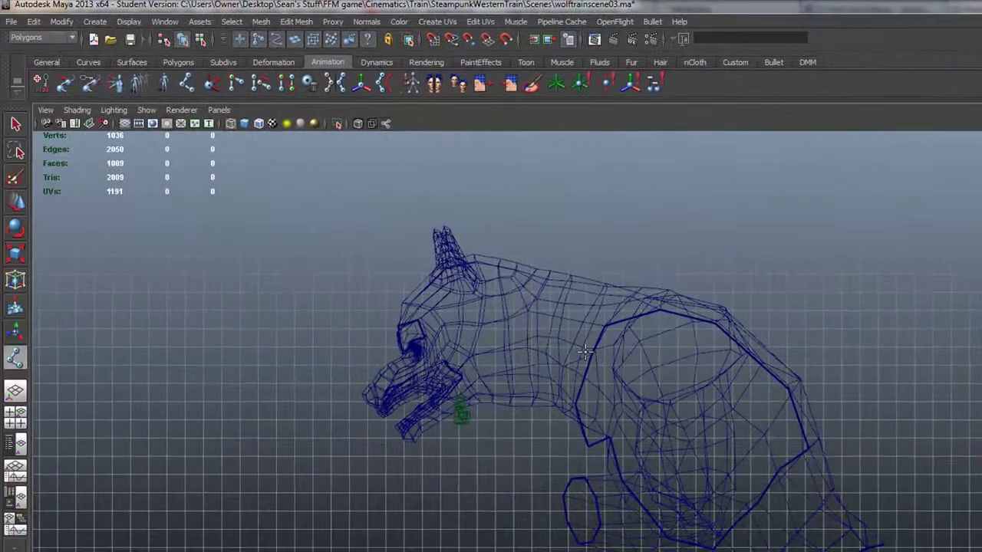
# Draw a five-joint chain in the side view from the neck base through the back of the head to the lower jaw tip.
pyautogui.click(483, 364)
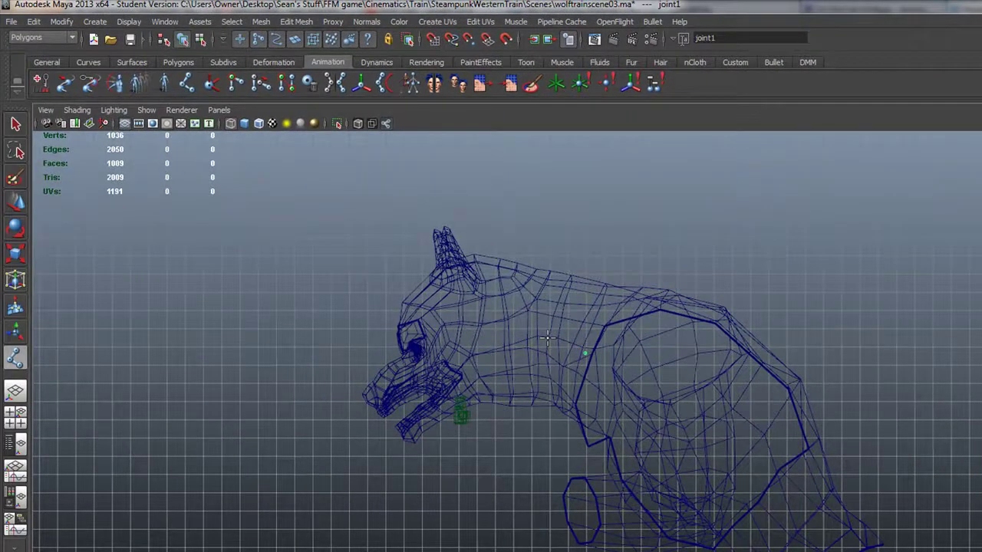
pyautogui.click(547, 338)
pyautogui.keyDown('alt'); pyautogui.moveTo(326, 415); pyautogui.dragTo(700, 424, button='right'); pyautogui.keyUp('alt')
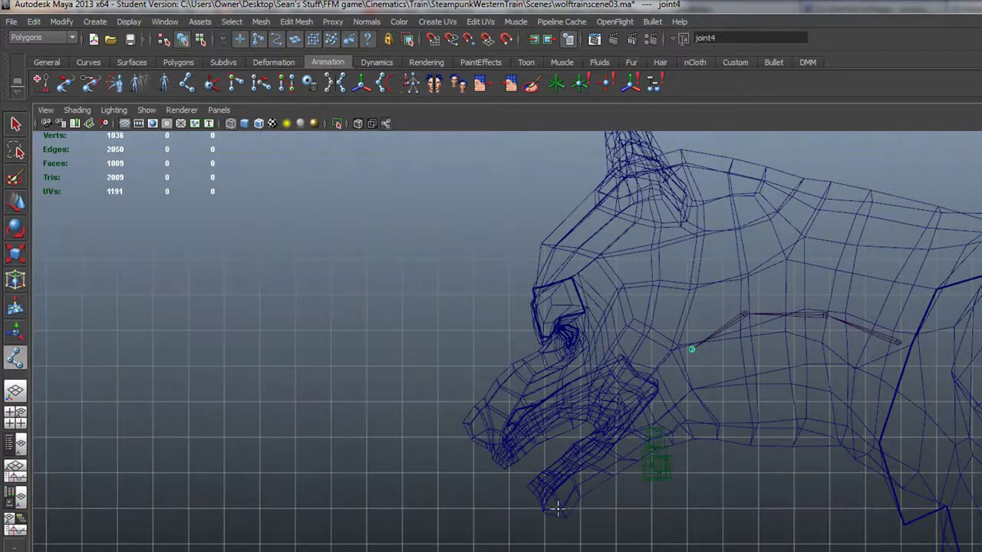
pyautogui.click(557, 507)
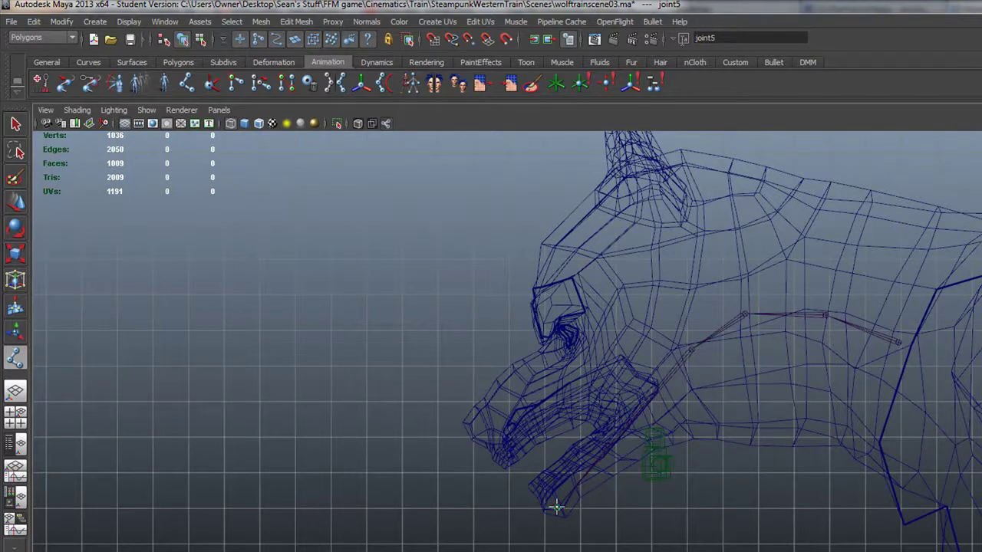
pyautogui.press('Return')
pyautogui.press('w')
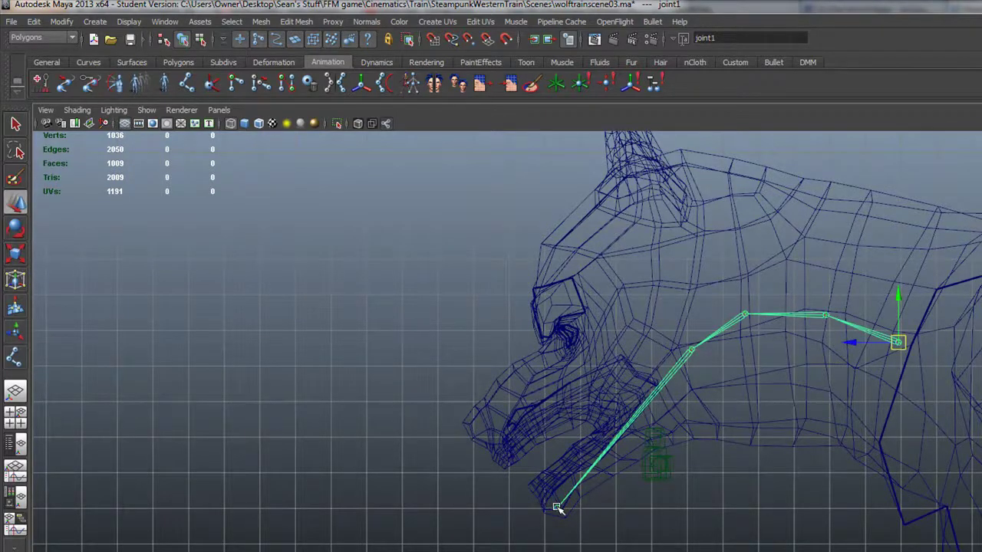
# Branch two joints off the third joint of the chain, one behind the brow and one at the top of the head.
pyautogui.click(15, 357)
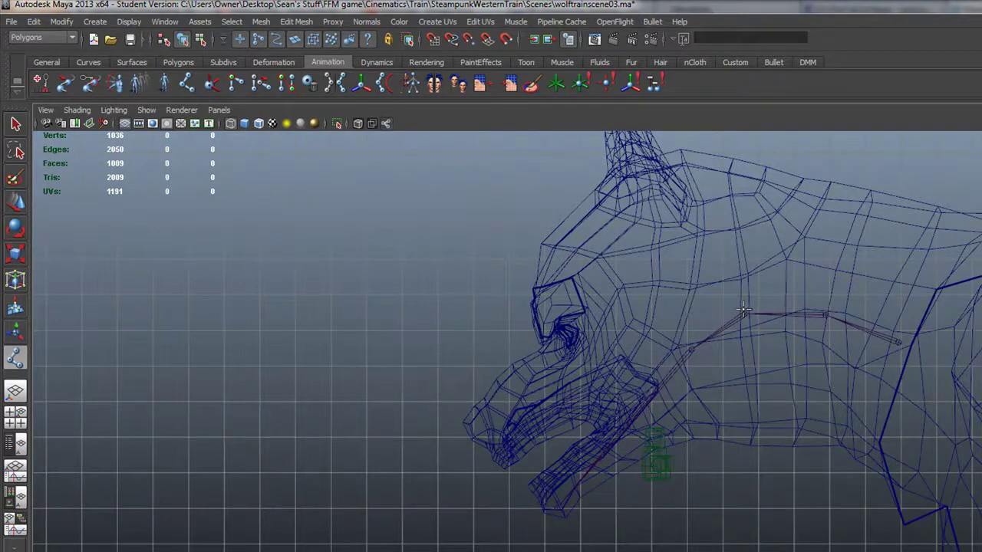
pyautogui.click(744, 313)
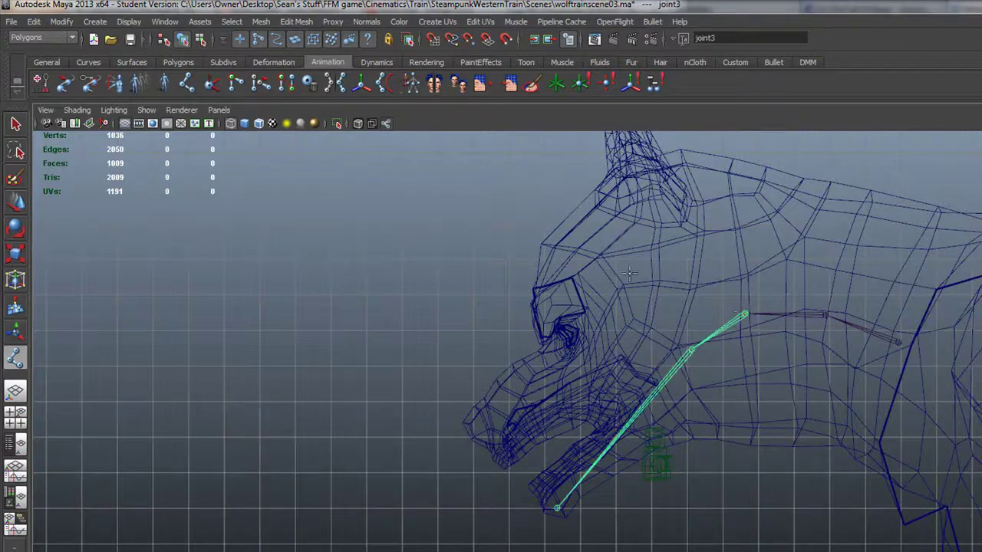
pyautogui.click(621, 283)
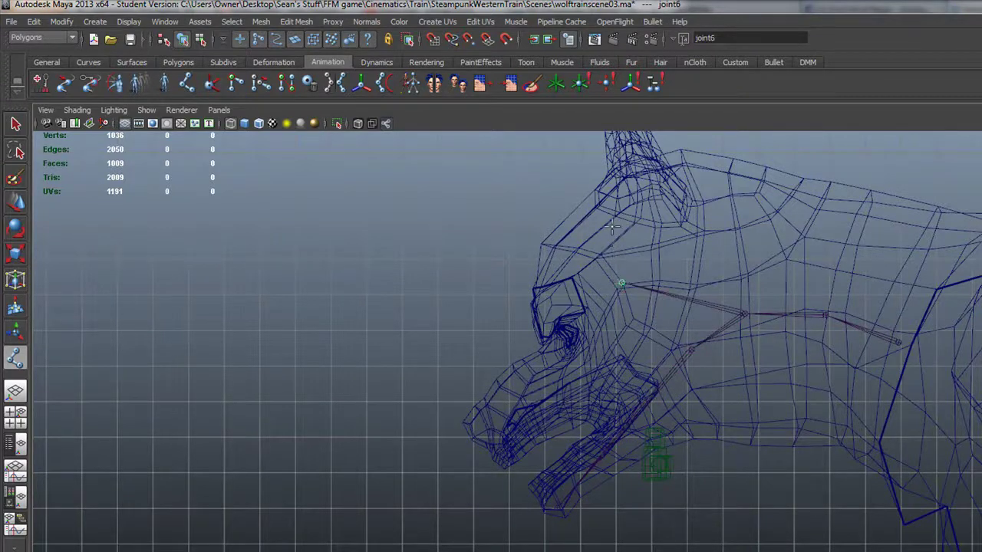
pyautogui.click(648, 195)
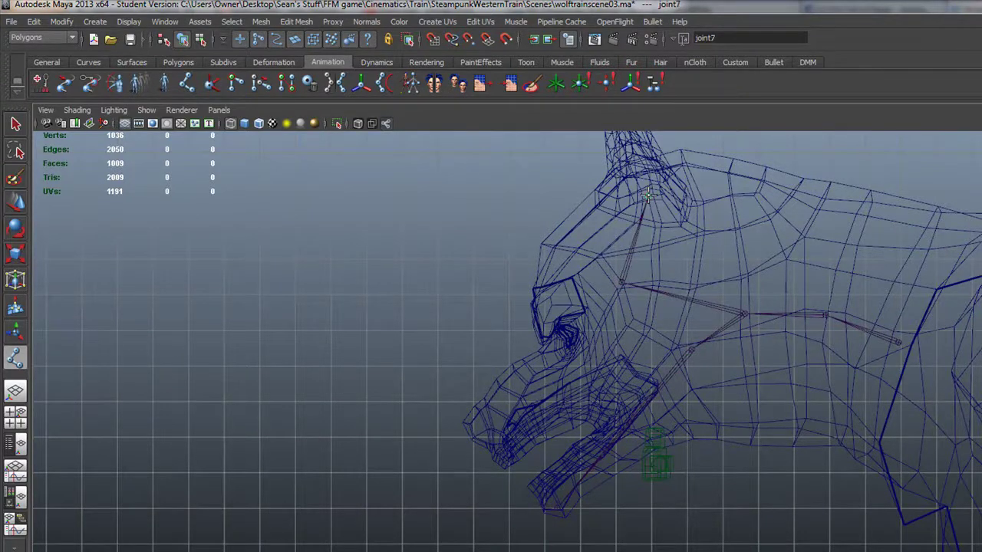
pyautogui.press('Return')
# Branch one more joint from the joint behind the brow down to the inner edge of the eye.
pyautogui.click(11, 358)
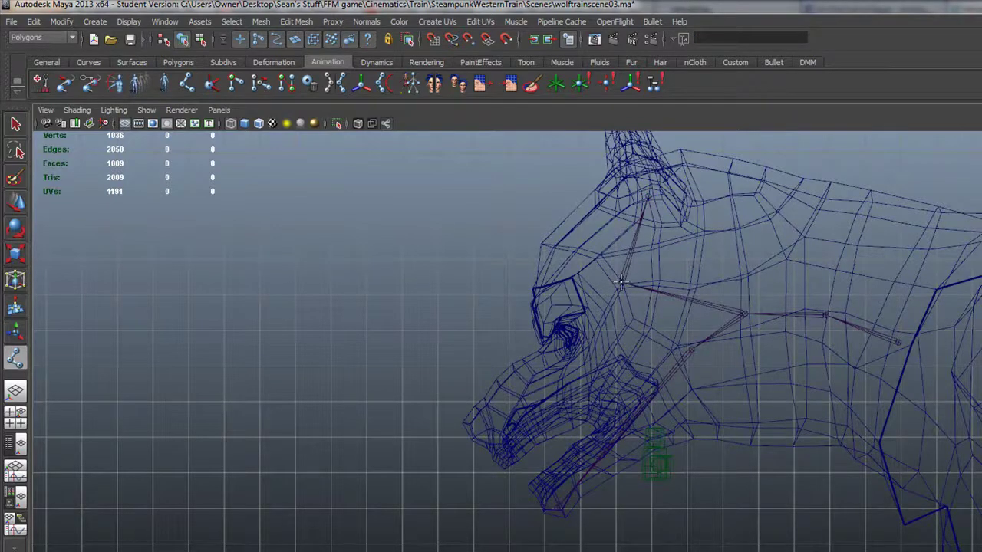
pyautogui.click(621, 285)
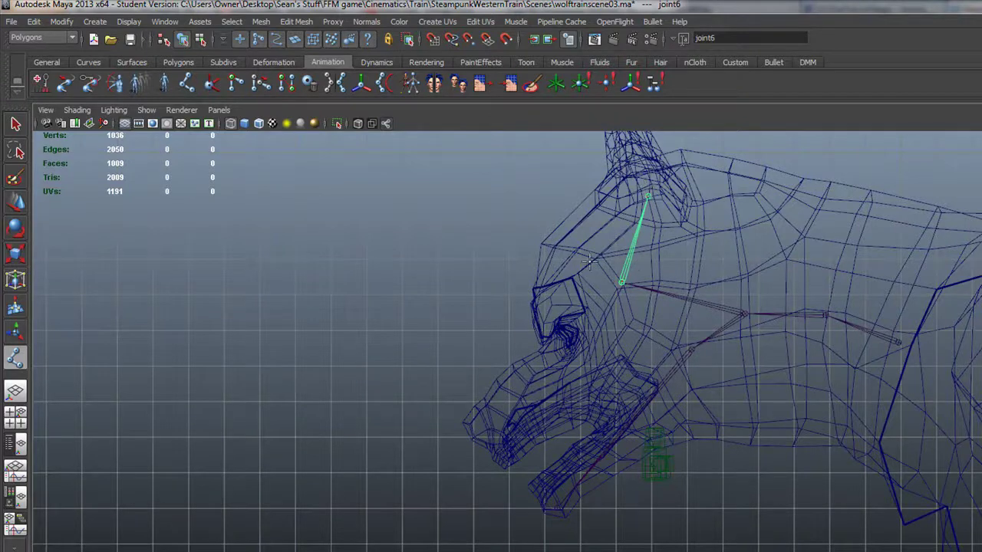
pyautogui.click(566, 334)
pyautogui.press('Return')
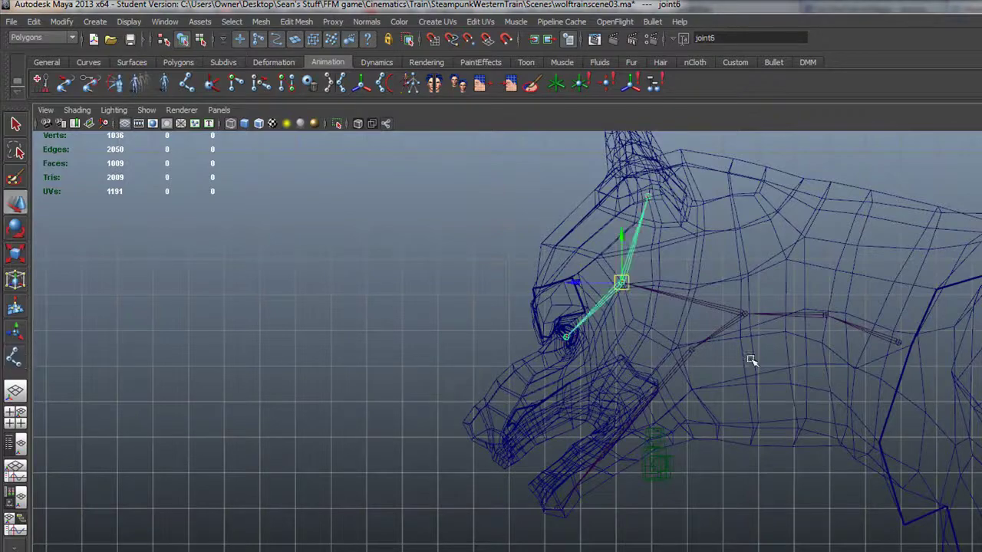
# Maximize the camera view of the wolf and open the Move tool settings.
pyautogui.press('space')
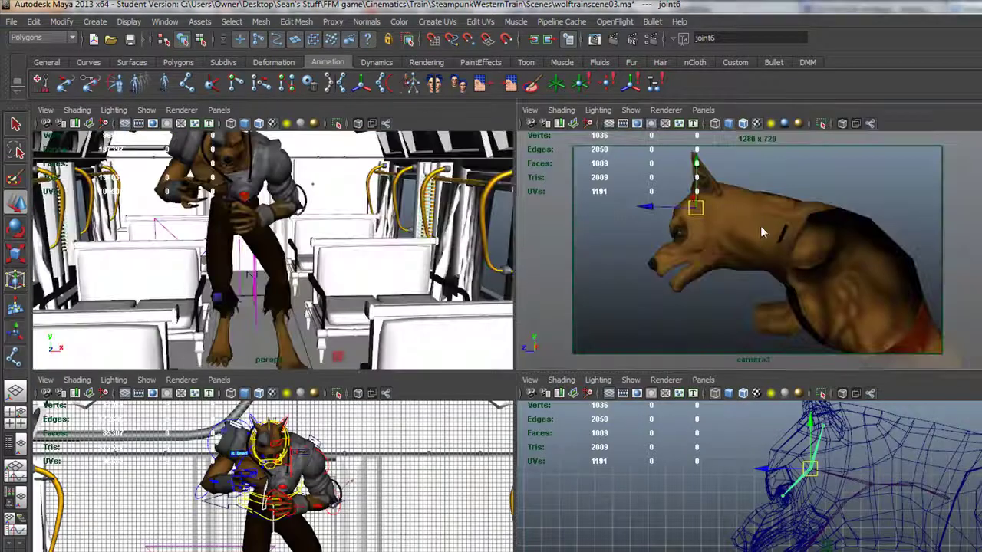
pyautogui.press('space')
pyautogui.doubleClick(15, 203)
# Try X-Ray shading on the wolf in the camera view.
pyautogui.click(38, 84)
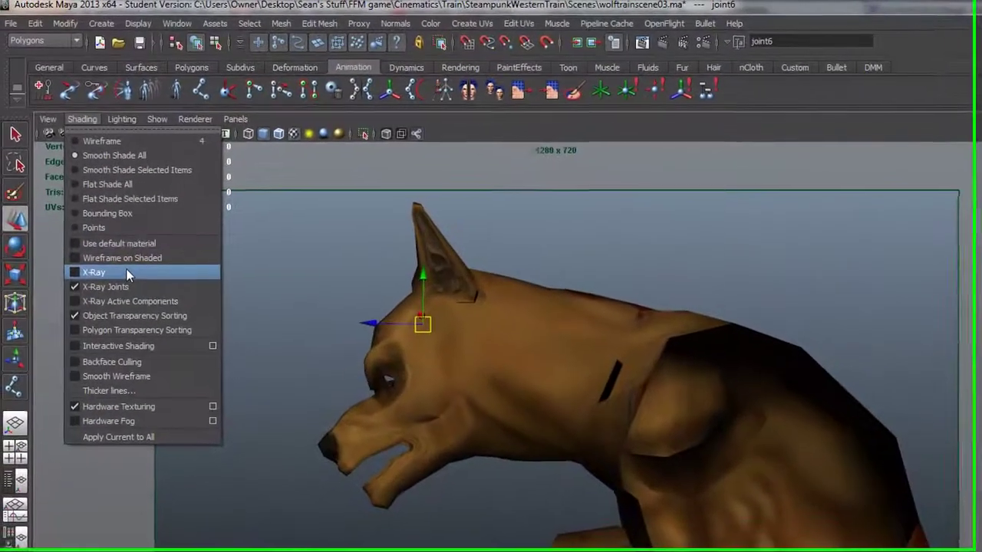
pyautogui.click(128, 275)
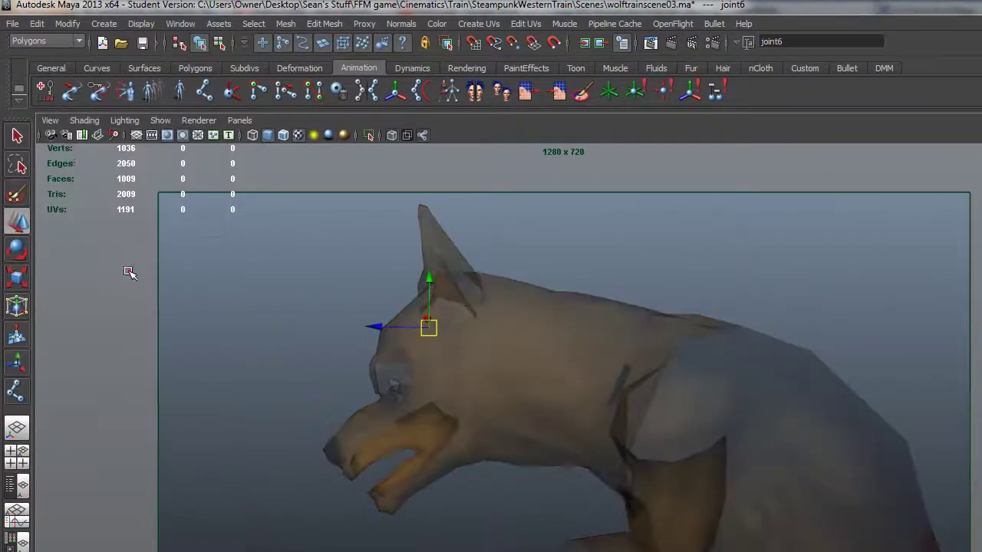
pyautogui.click(86, 120)
pyautogui.click(109, 275)
# Toggle X-Ray Joints off and enable the display of joints in the camera view.
pyautogui.click(85, 120)
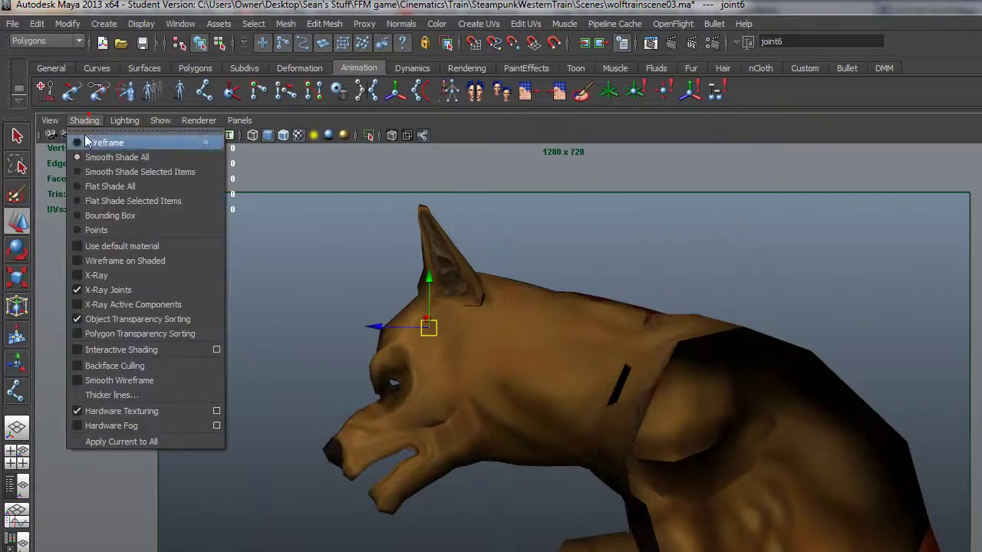
pyautogui.click(107, 289)
pyautogui.moveTo(530, 375)
pyautogui.keyDown('alt'); pyautogui.mouseDown()
pyautogui.moveTo(408, 421)
pyautogui.moveTo(581, 432)
pyautogui.moveTo(575, 425)
pyautogui.mouseUp(); pyautogui.keyUp('alt')
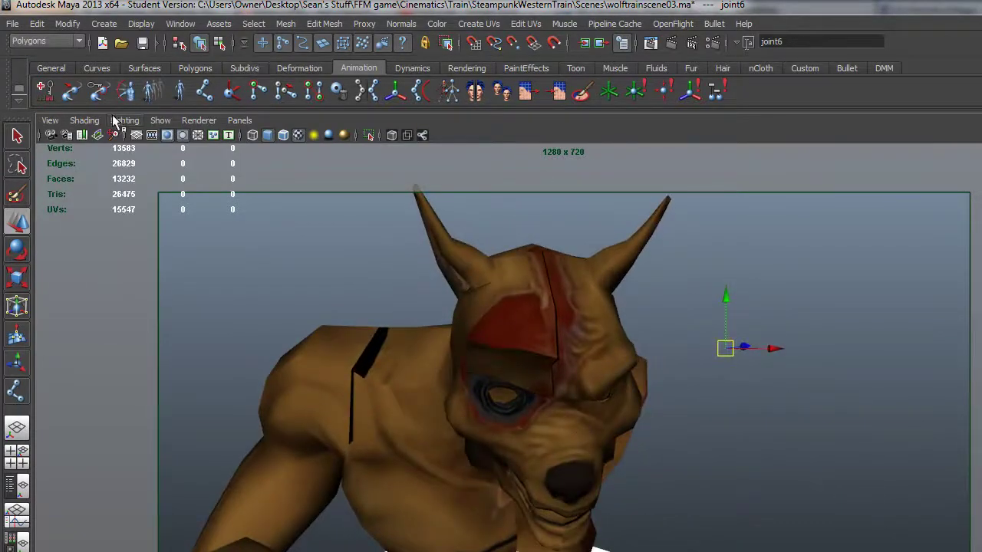
pyautogui.click(160, 120)
pyautogui.click(213, 288)
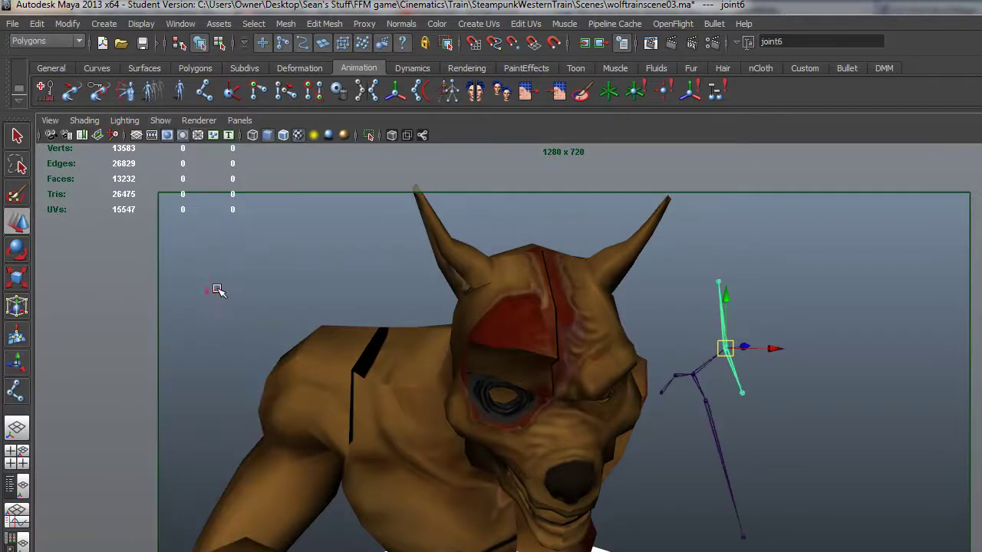
# Move the root joint sideways to bring the chain into the wolf's head, and turn X-Ray Joints on.
pyautogui.moveTo(741, 395)
pyautogui.keyDown('alt'); pyautogui.mouseDown()
pyautogui.moveTo(672, 399)
pyautogui.moveTo(751, 397)
pyautogui.moveTo(450, 386)
pyautogui.moveTo(416, 394)
pyautogui.moveTo(741, 392)
pyautogui.mouseUp(); pyautogui.keyUp('alt')
pyautogui.click(694, 398)
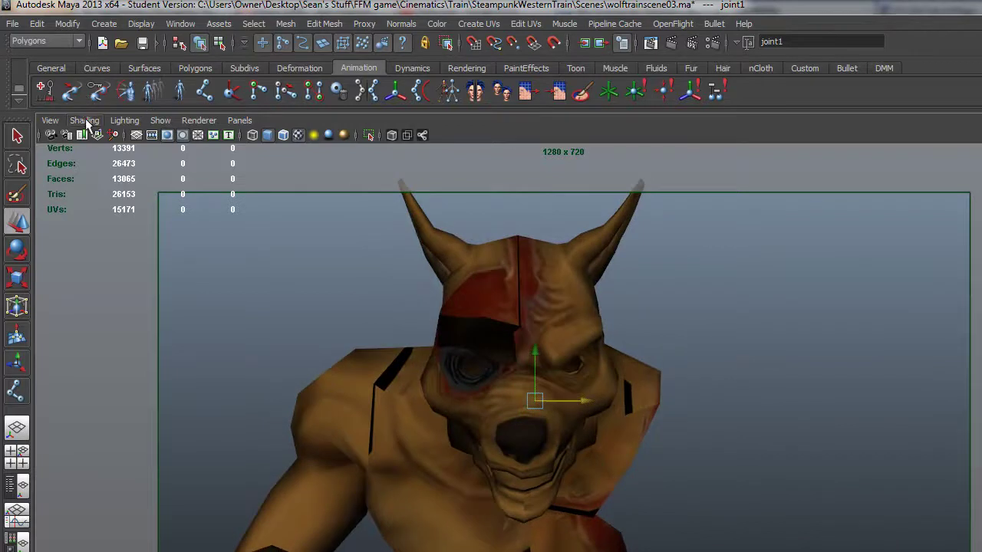
pyautogui.click(85, 123)
pyautogui.click(115, 293)
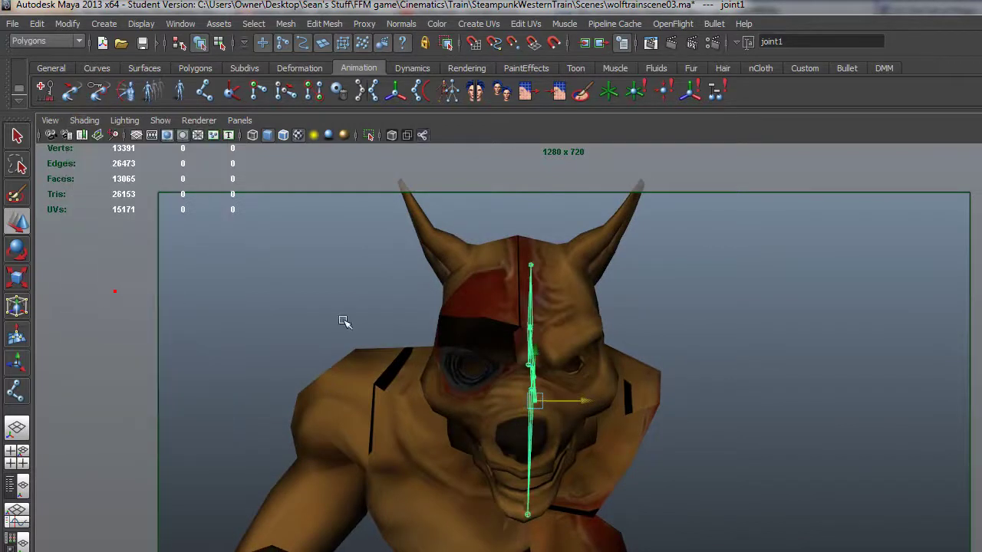
# Adjust the root joint's sideways position and check the chain's placement inside the head from several angles.
pyautogui.keyDown('alt'); pyautogui.moveTo(342, 321); pyautogui.dragTo(475, 358); pyautogui.keyUp('alt')
pyautogui.moveTo(581, 400); pyautogui.dragTo(530, 376)
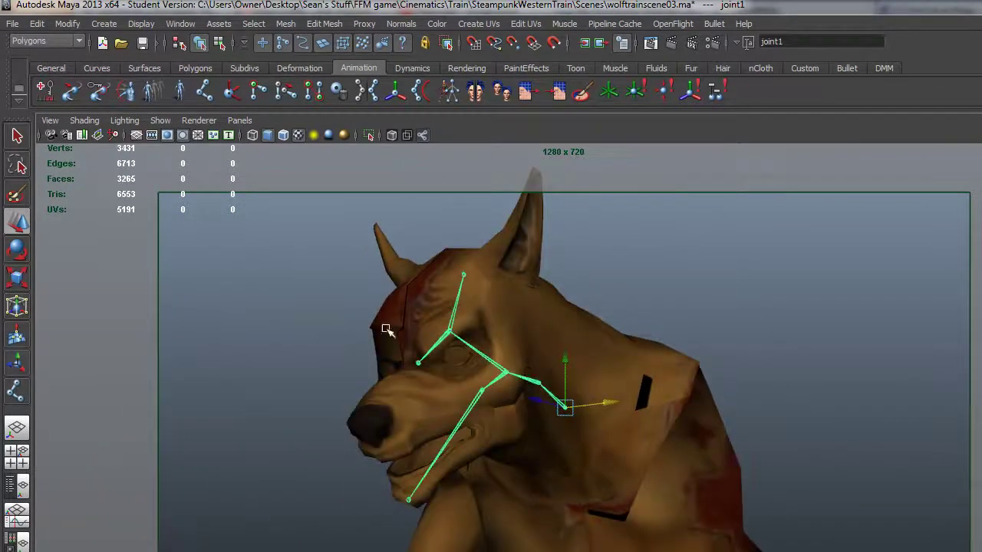
pyautogui.keyDown('alt'); pyautogui.moveTo(462, 282); pyautogui.dragTo(550, 304); pyautogui.keyUp('alt')
pyautogui.keyDown('alt'); pyautogui.moveTo(550, 305); pyautogui.dragTo(692, 368, button='right'); pyautogui.keyUp('alt')
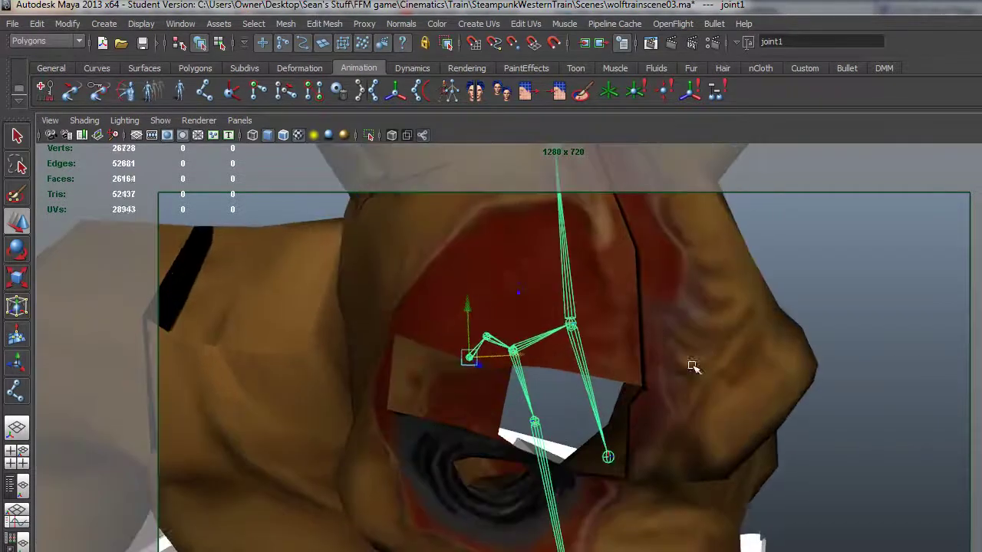
pyautogui.keyDown('alt'); pyautogui.moveTo(541, 301); pyautogui.dragTo(545, 359, button='middle'); pyautogui.keyUp('alt')
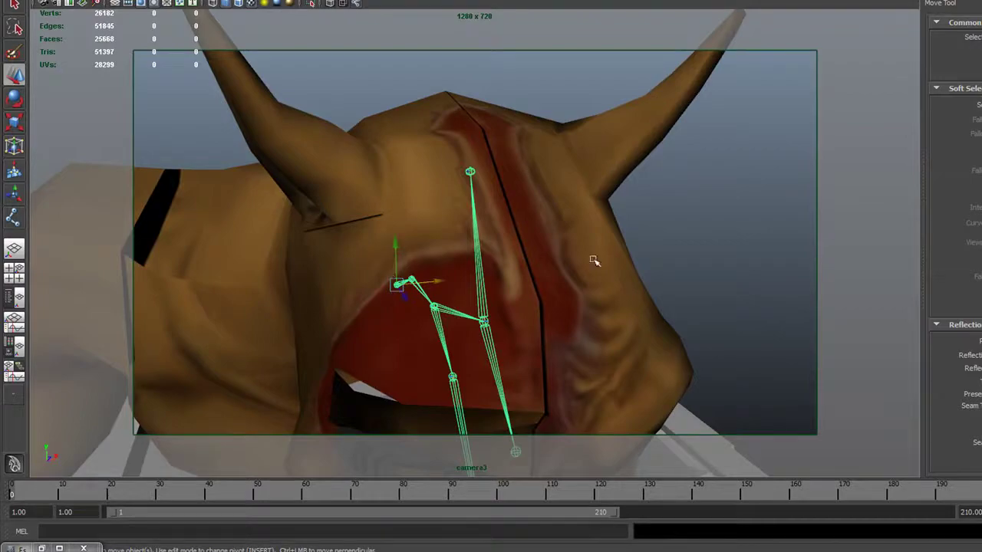
pyautogui.keyDown('alt'); pyautogui.moveTo(591, 258); pyautogui.dragTo(466, 324); pyautogui.keyUp('alt')
# Maximize the front view, frame the wolf's head and enable the display of joints there.
pyautogui.press('space')
pyautogui.press('space')
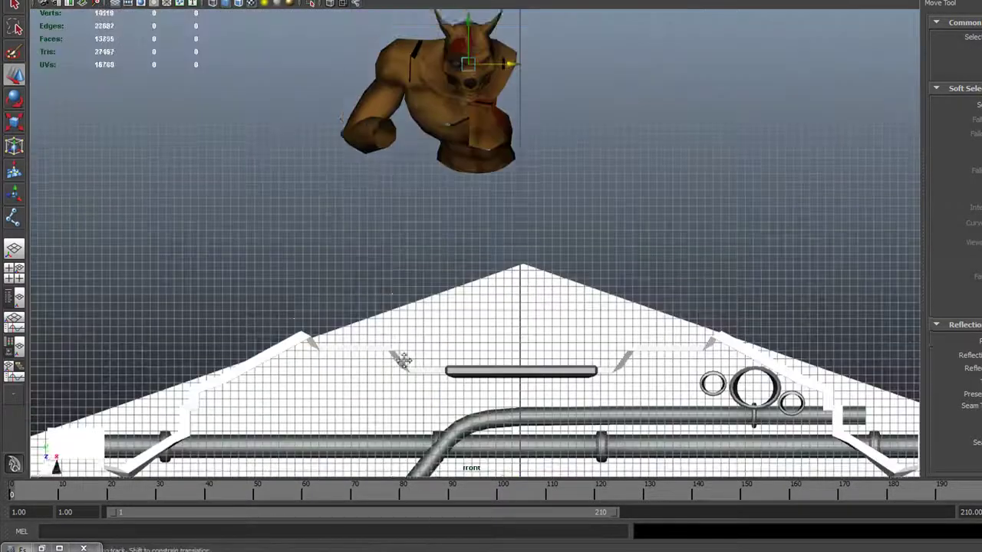
pyautogui.keyDown('alt'); pyautogui.moveTo(404, 360); pyautogui.dragTo(405, 548, button='middle'); pyautogui.keyUp('alt')
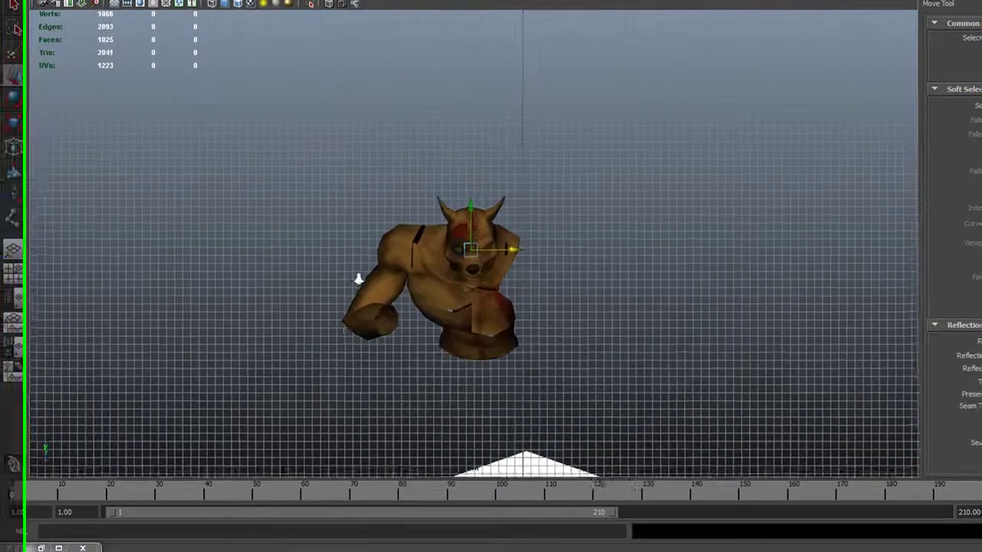
pyautogui.keyDown('alt'); pyautogui.moveTo(357, 278); pyautogui.dragTo(453, 282, button='right'); pyautogui.keyUp('alt')
pyautogui.click(93, 85)
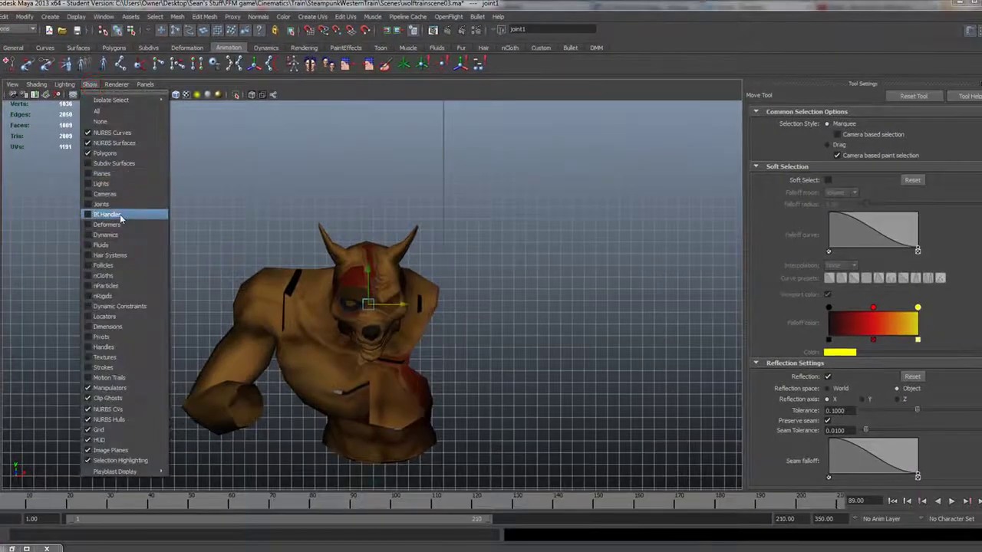
pyautogui.click(107, 204)
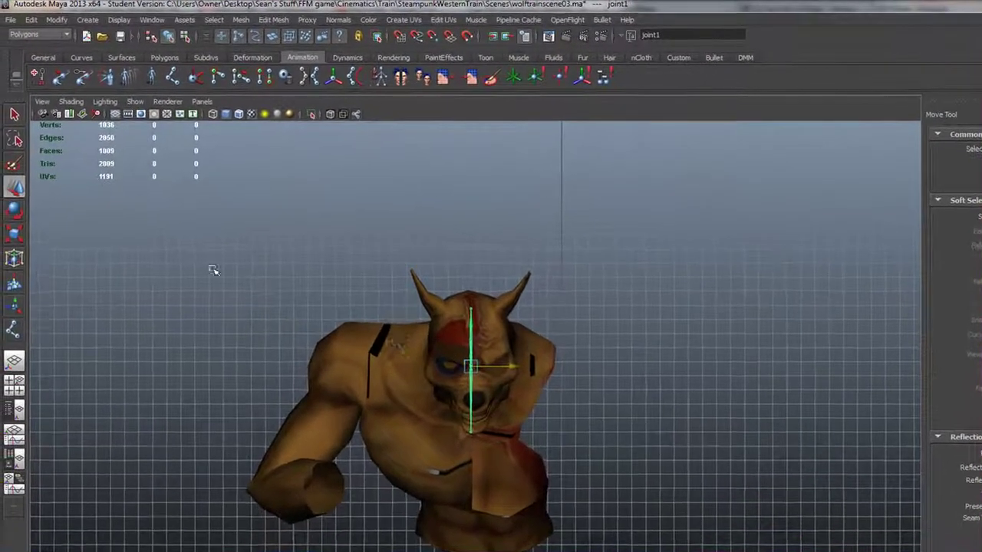
pyautogui.keyDown('alt'); pyautogui.moveTo(185, 247); pyautogui.dragTo(507, 361, button='right'); pyautogui.keyUp('alt')
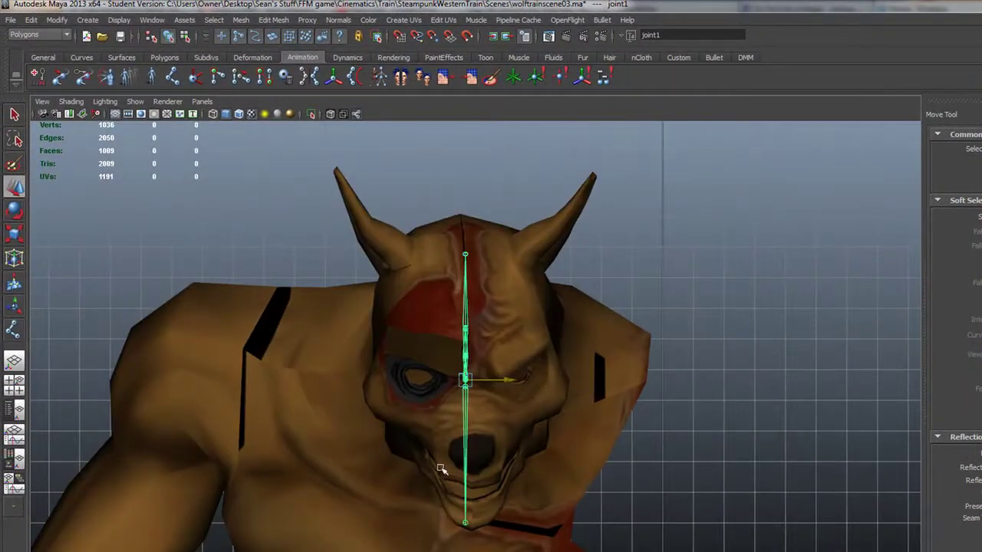
# Try to branch a new joint from the joint at the top of the head out to the base of one ear.
pyautogui.keyDown('alt'); pyautogui.moveTo(365, 396); pyautogui.dragTo(373, 344, button='middle'); pyautogui.keyUp('alt')
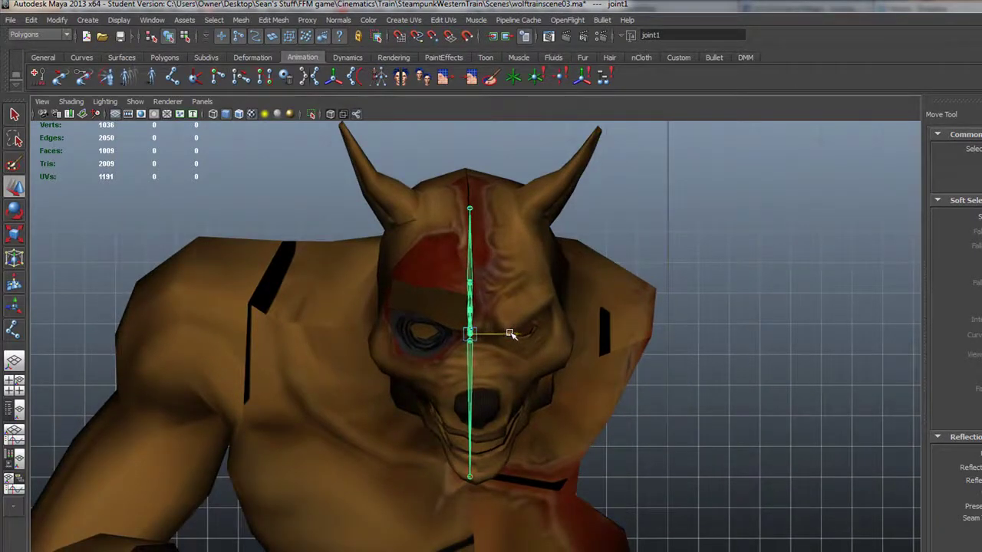
pyautogui.click(13, 331)
pyautogui.click(468, 207)
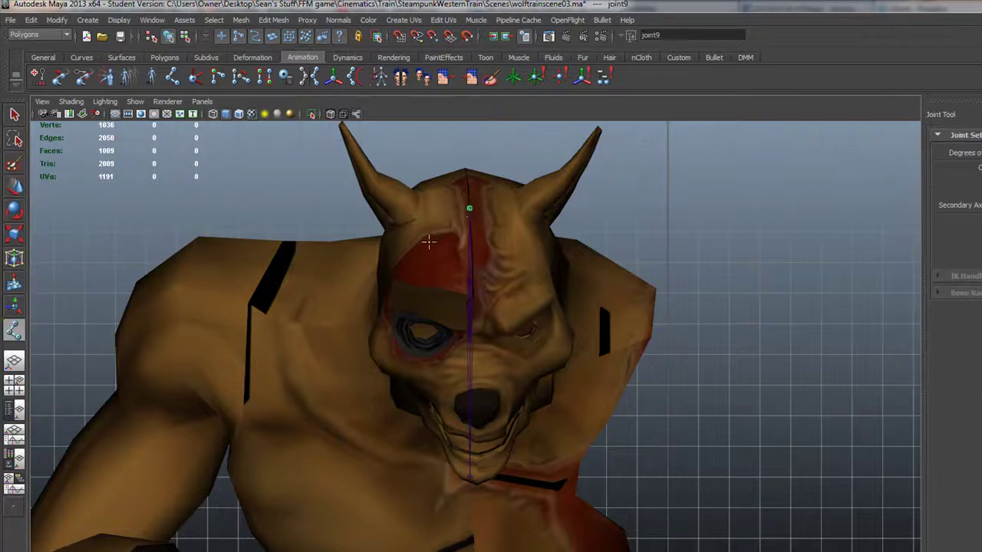
pyautogui.click(408, 221)
pyautogui.press('w')
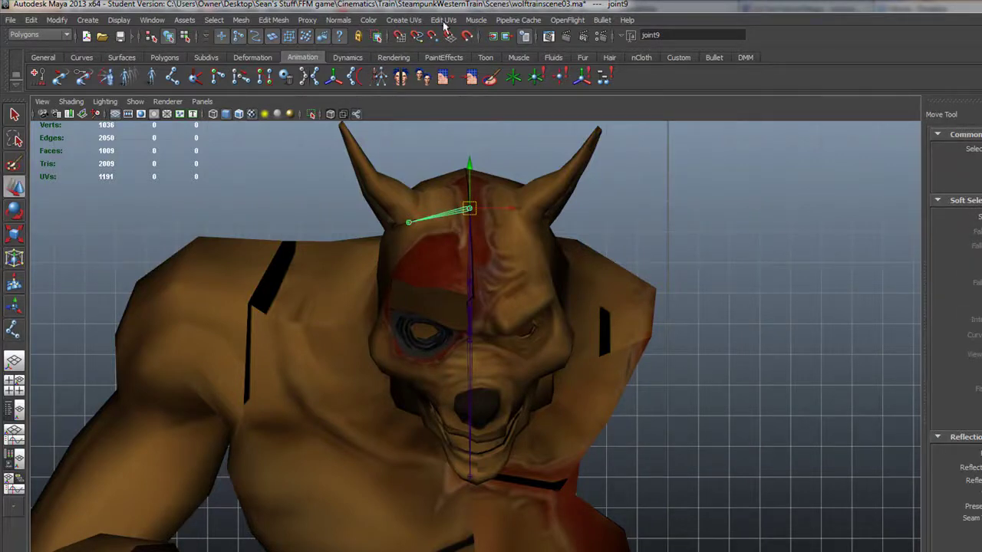
# Switch to the Animation menu set and open the Mirror Joint options.
pyautogui.click(35, 34)
pyautogui.click(27, 46)
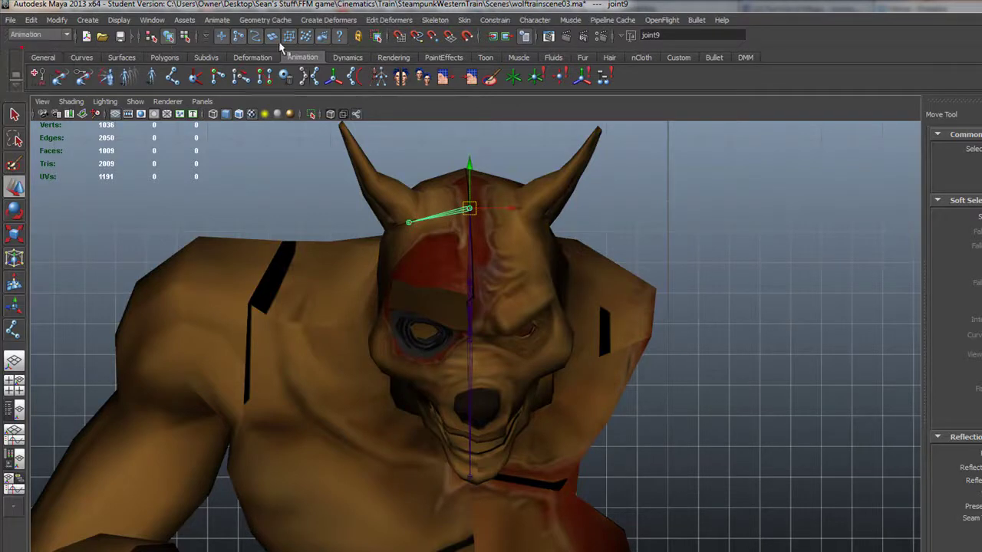
pyautogui.click(435, 21)
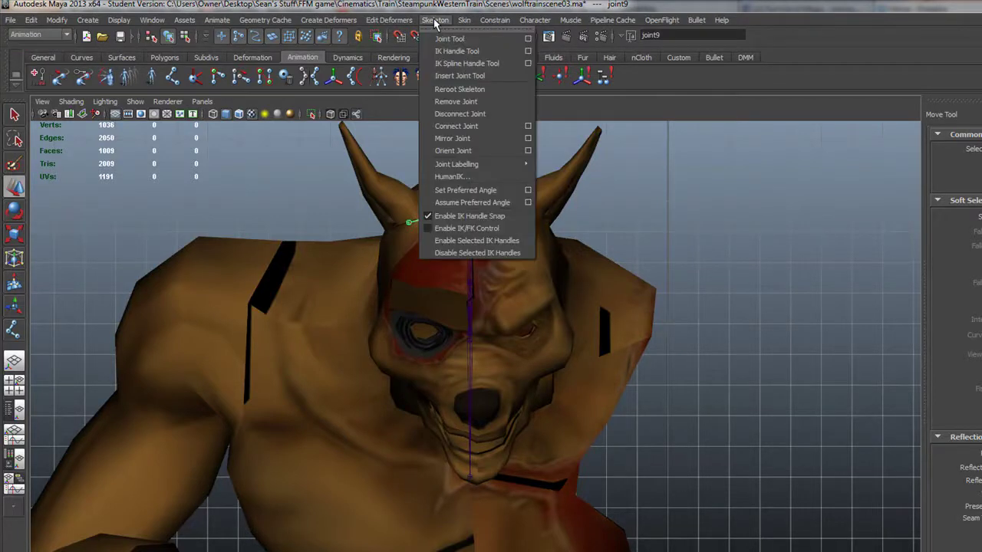
pyautogui.click(528, 138)
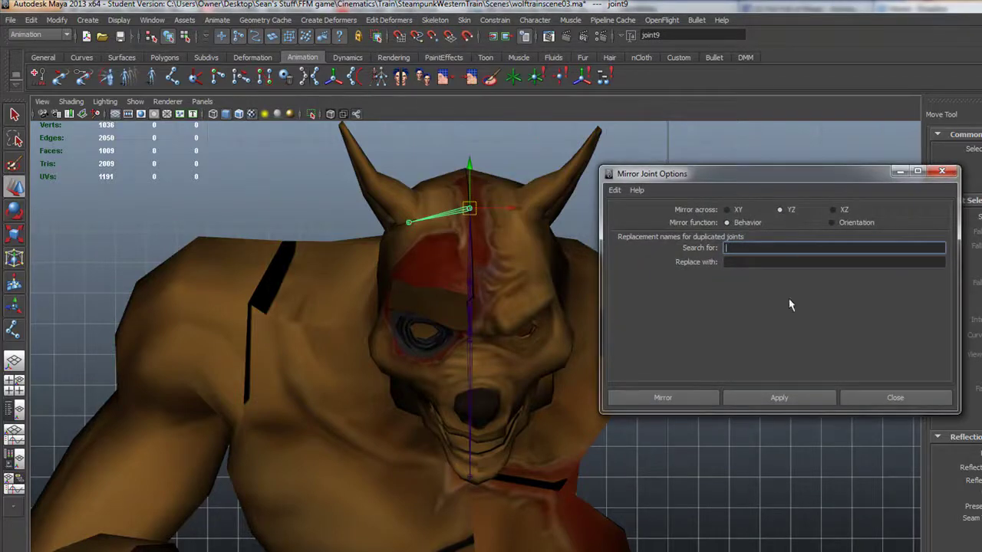
# Try mirroring the ear branch across YZ with the Behavior function, and undo both the mirror and the ear joint.
pyautogui.click(779, 398)
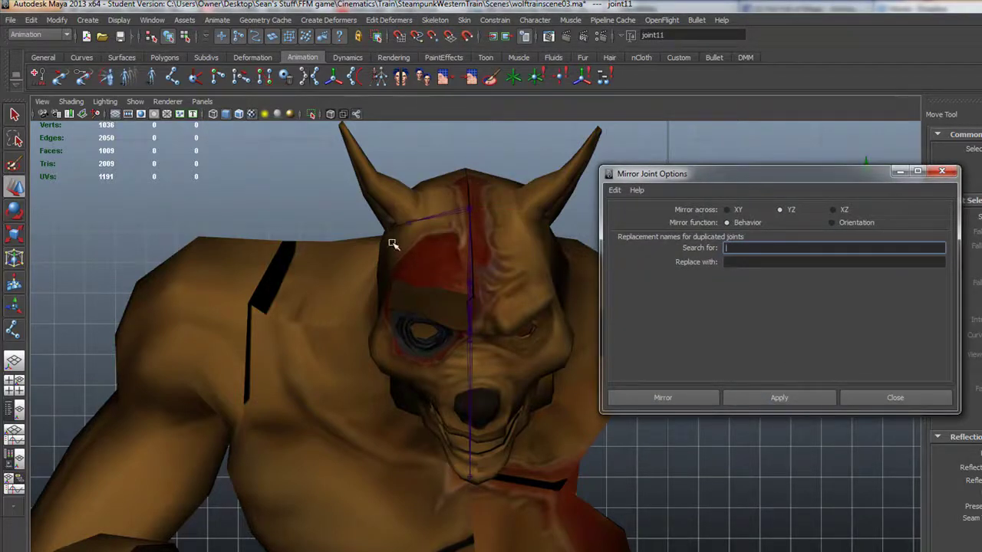
pyautogui.click(11, 20)
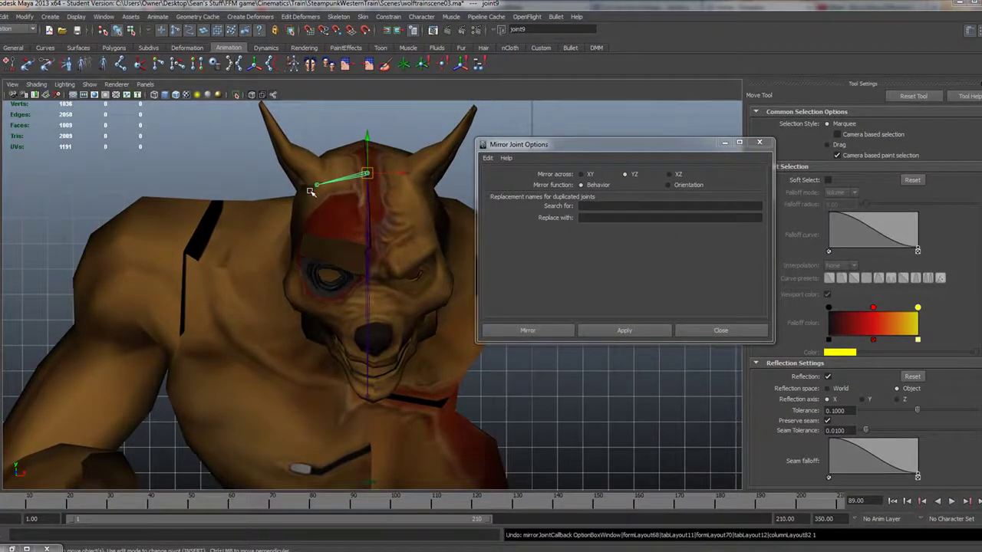
pyautogui.hotkey('ctrl', 'z')
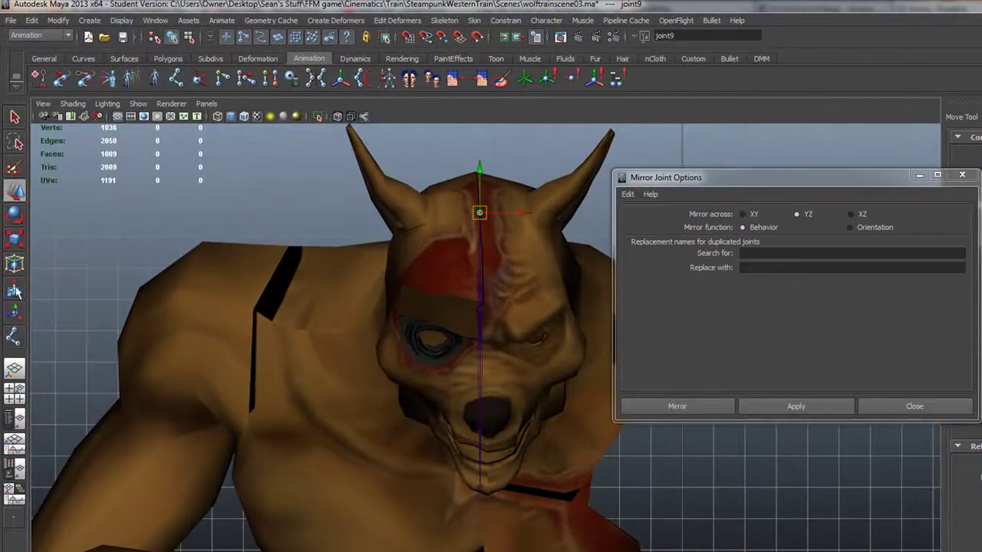
# Draw a new joint branch from the joint at the top of the head to the base of one ear.
pyautogui.click(14, 337)
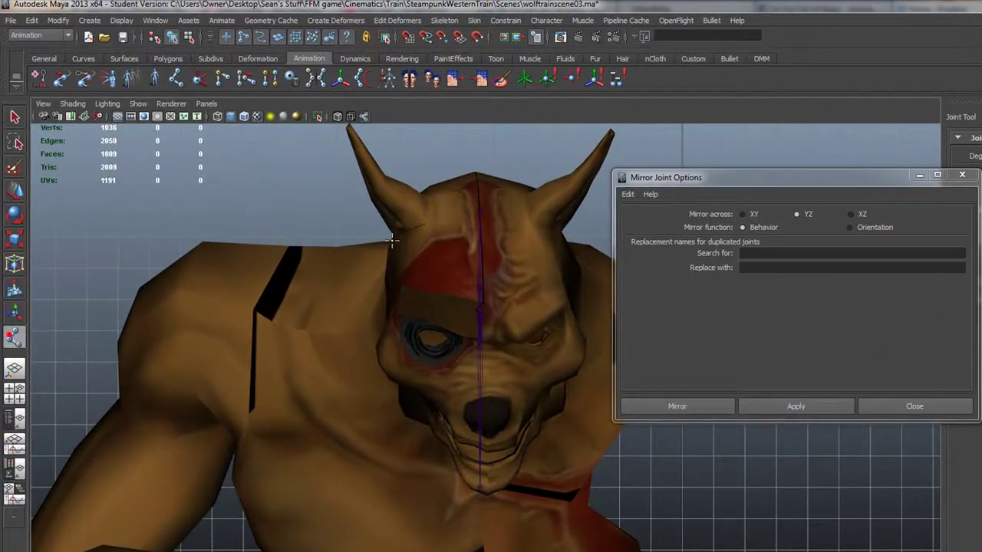
pyautogui.click(479, 212)
pyautogui.click(409, 241)
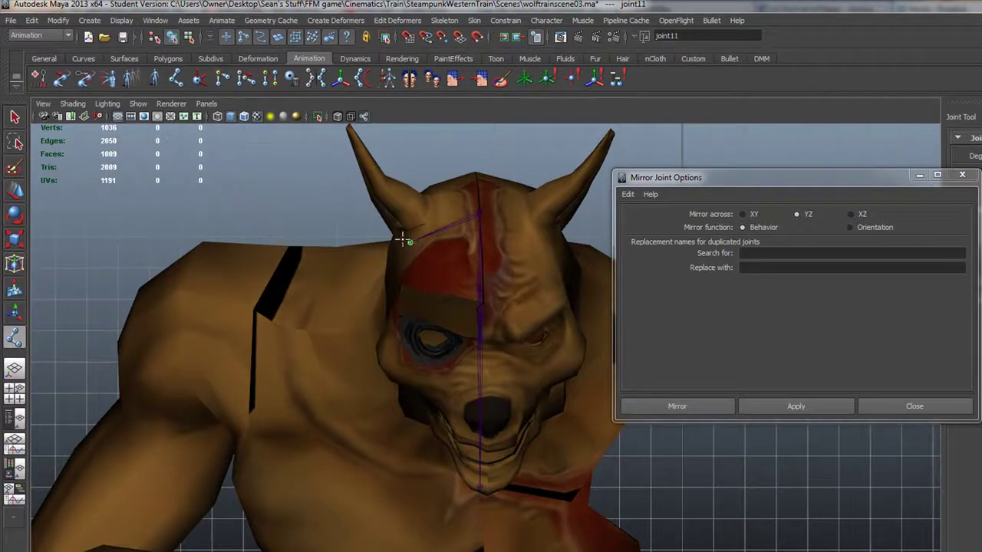
pyautogui.press('w')
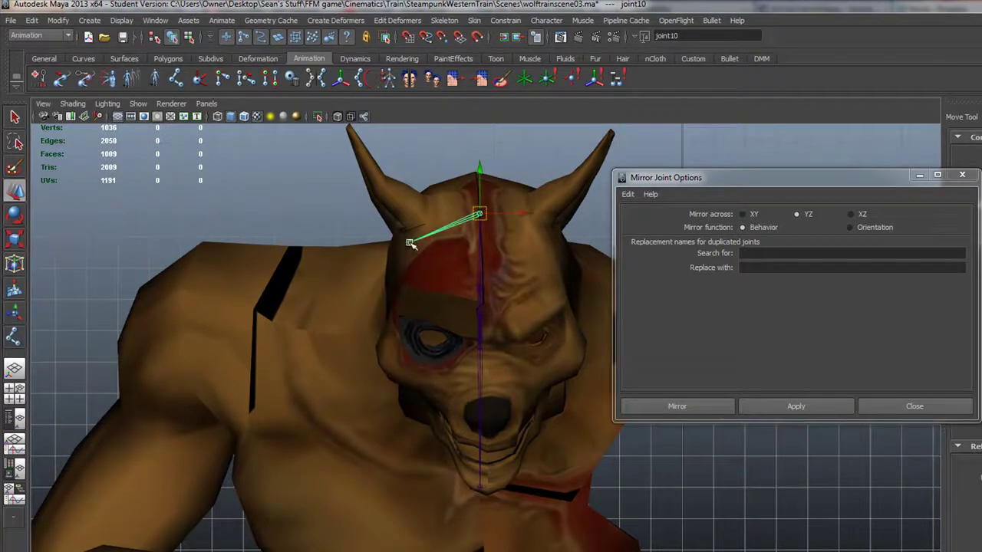
# Mirror only the ear's end joint across YZ with the Behavior function and close the options.
pyautogui.click(410, 242)
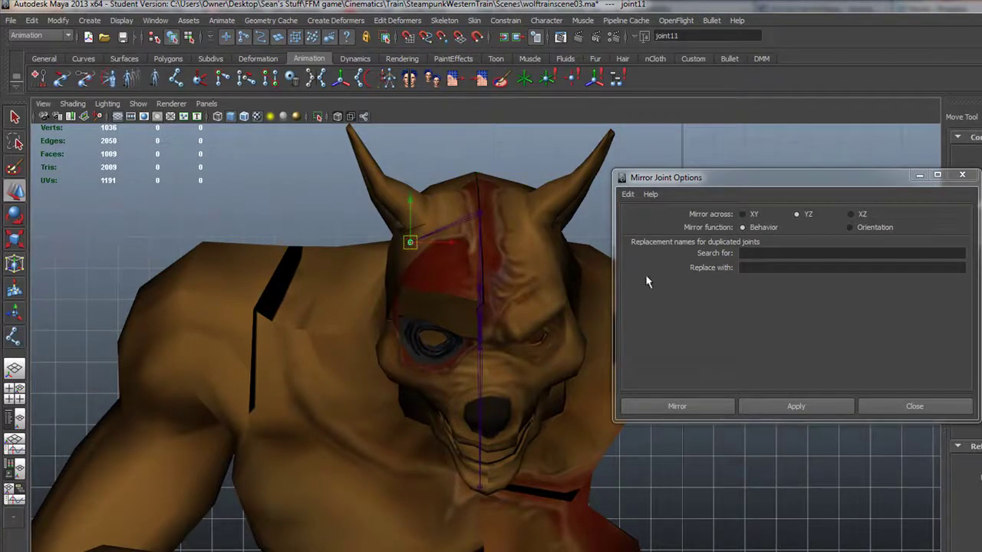
pyautogui.click(798, 408)
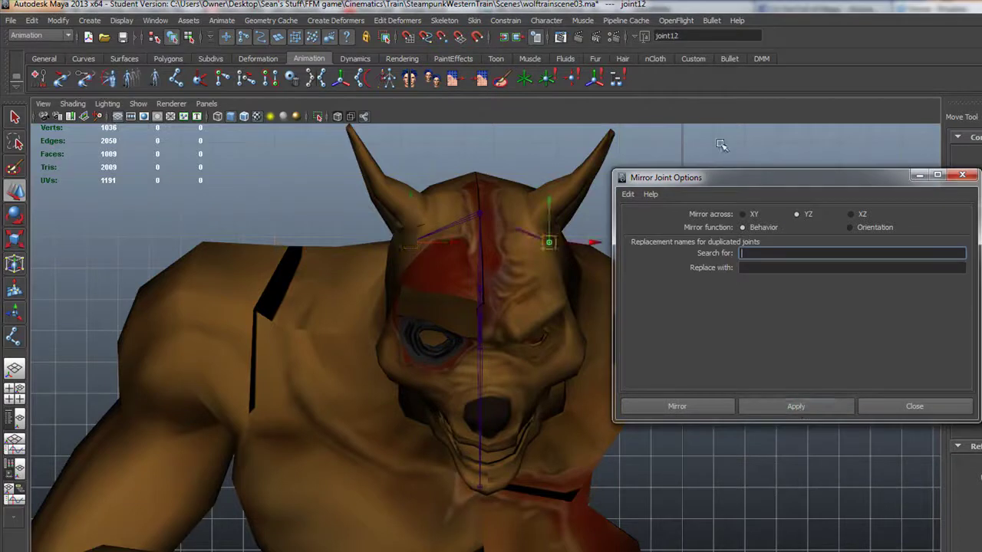
pyautogui.click(932, 406)
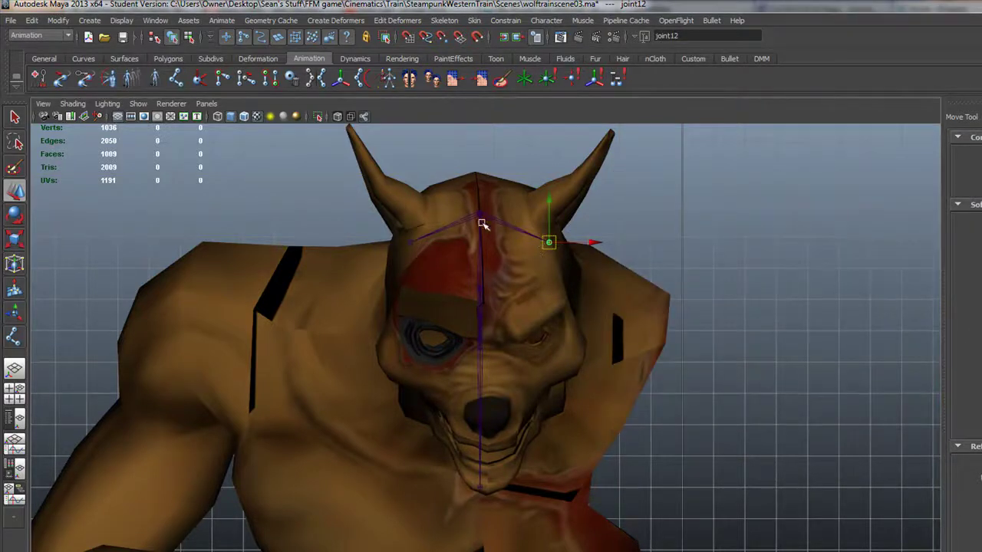
# Shift both ear joints slightly inward toward the centre of the head in the front view.
pyautogui.moveTo(593, 244); pyautogui.dragTo(582, 243)
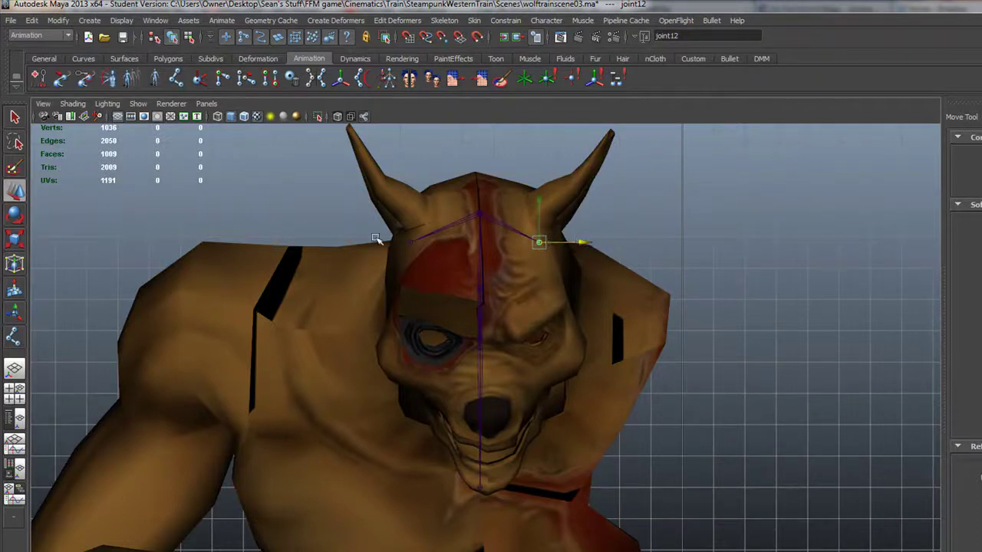
pyautogui.click(410, 240)
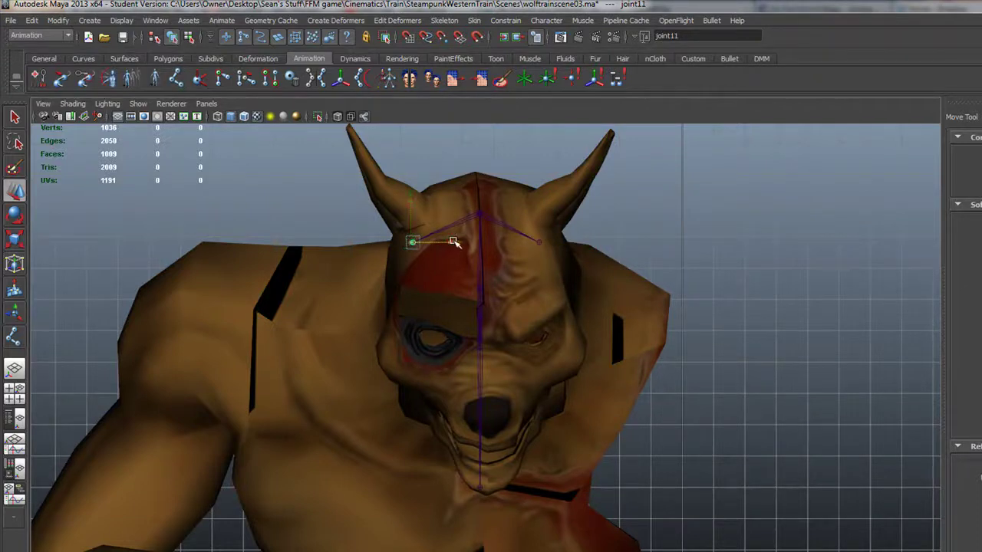
pyautogui.click(454, 242)
# Place a new joint over the ear joint beside the patched eye and show wireframe on the shaded mesh.
pyautogui.click(14, 336)
pyautogui.click(413, 244)
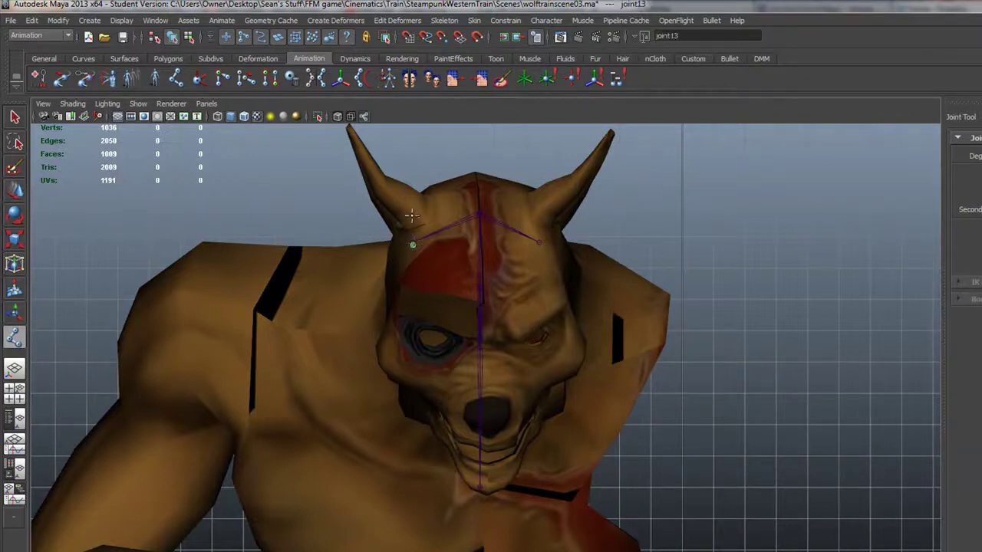
pyautogui.click(244, 117)
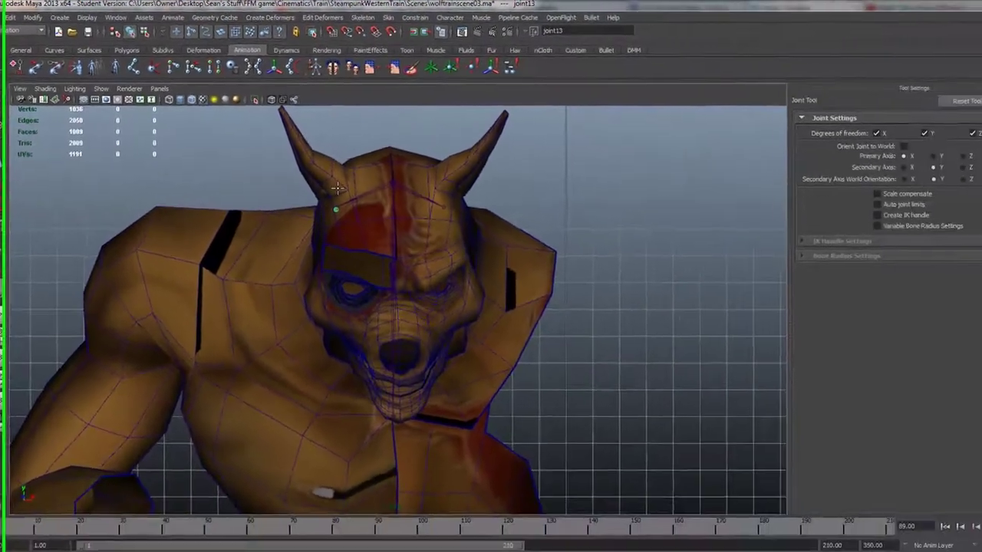
# Locate the new joint in the side view and move it along the Z axis to the wolf's head.
pyautogui.press('space')
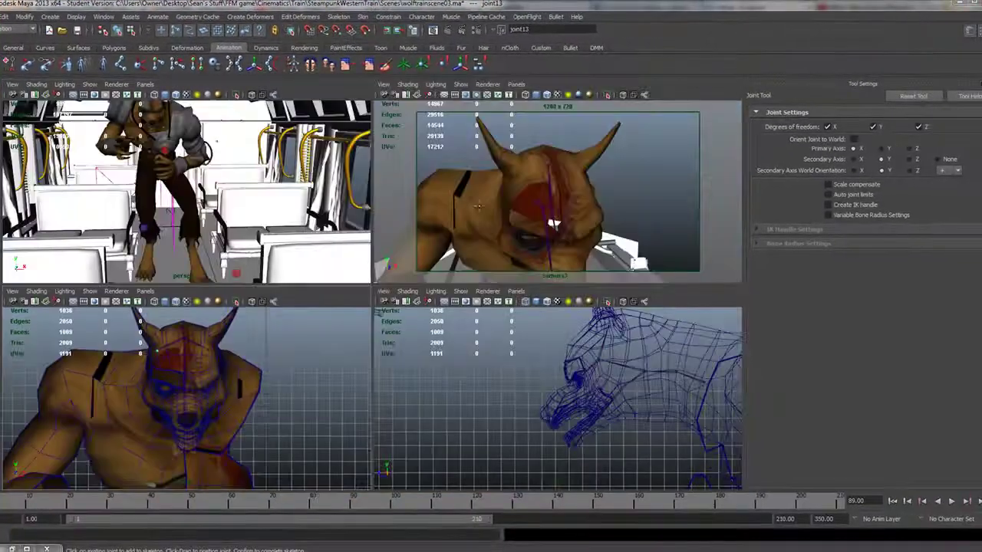
pyautogui.press('space')
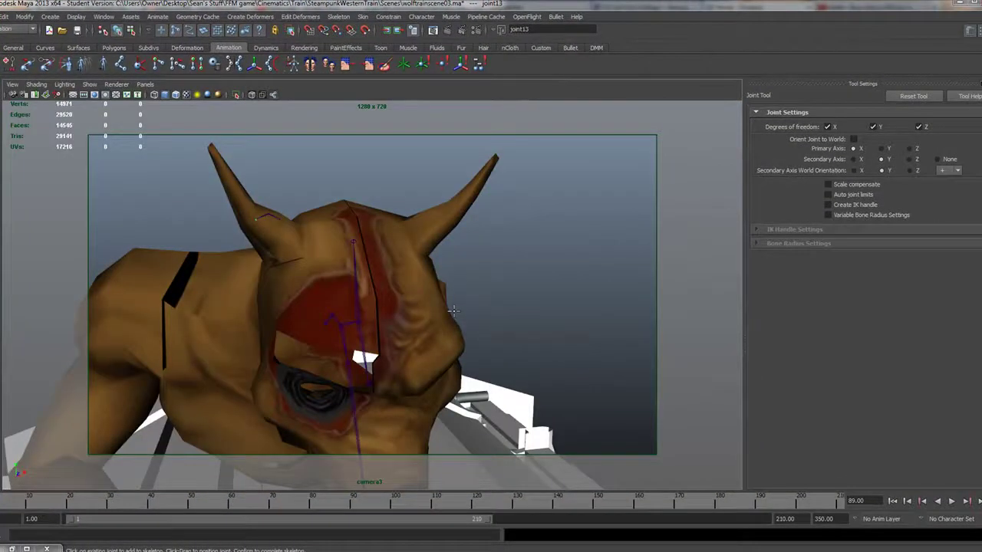
pyautogui.press('space')
pyautogui.press('space')
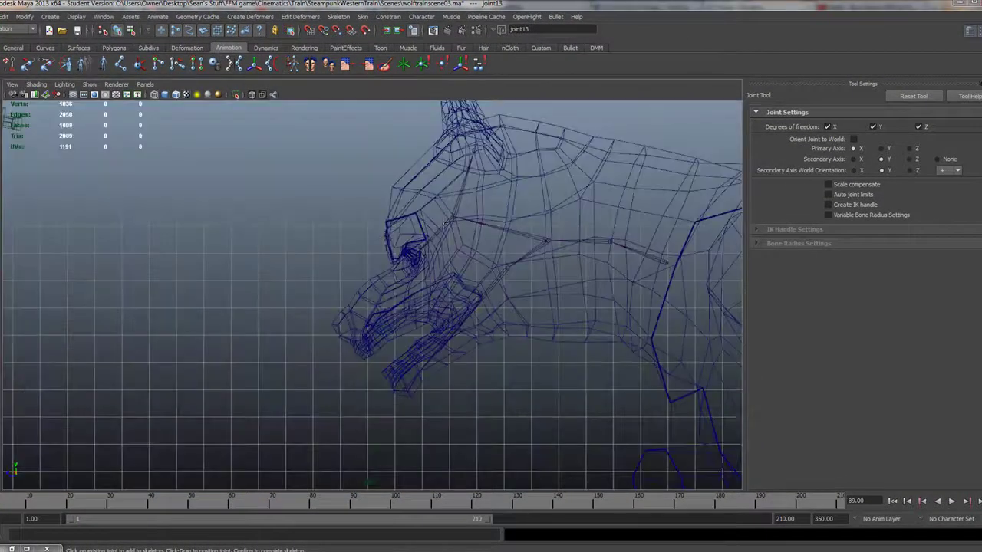
pyautogui.keyDown('alt'); pyautogui.moveTo(548, 351); pyautogui.dragTo(582, 414); pyautogui.keyUp('alt')
pyautogui.keyDown('alt'); pyautogui.moveTo(619, 449); pyautogui.dragTo(491, 336); pyautogui.keyUp('alt')
pyautogui.click(14, 198)
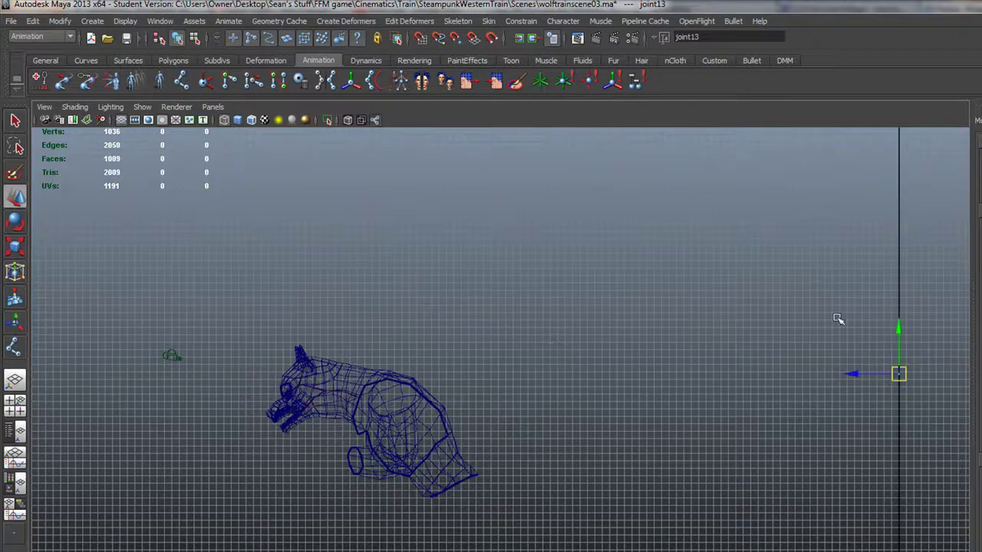
pyautogui.moveTo(852, 372); pyautogui.dragTo(267, 376)
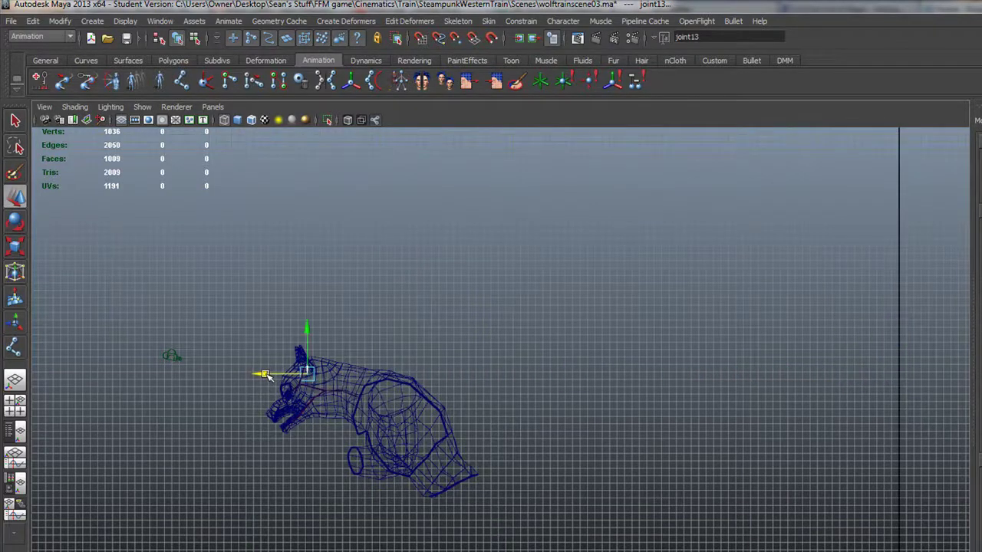
# Frame the new joint in the side view, reposition it by the ear joint, and check it in the camera view.
pyautogui.press('f')
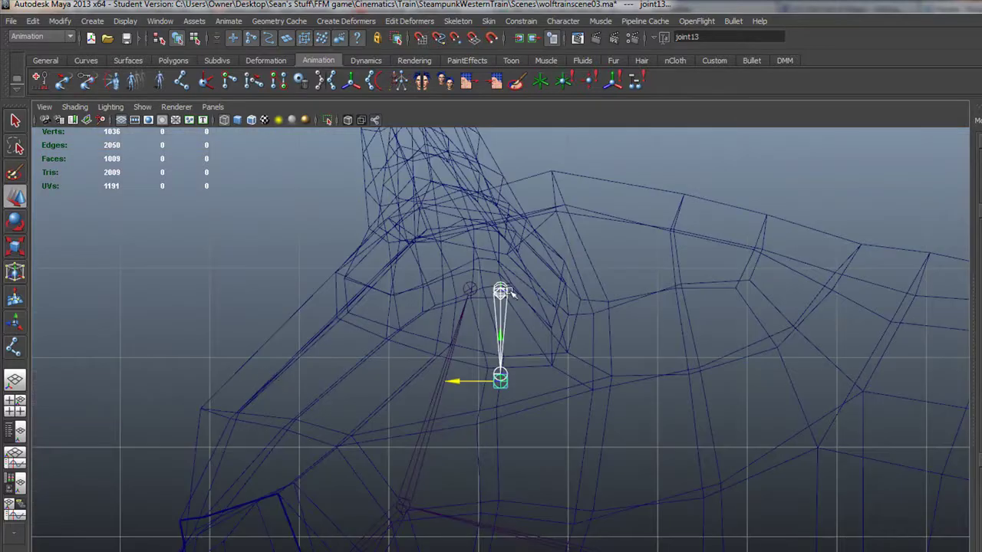
pyautogui.press('Up')
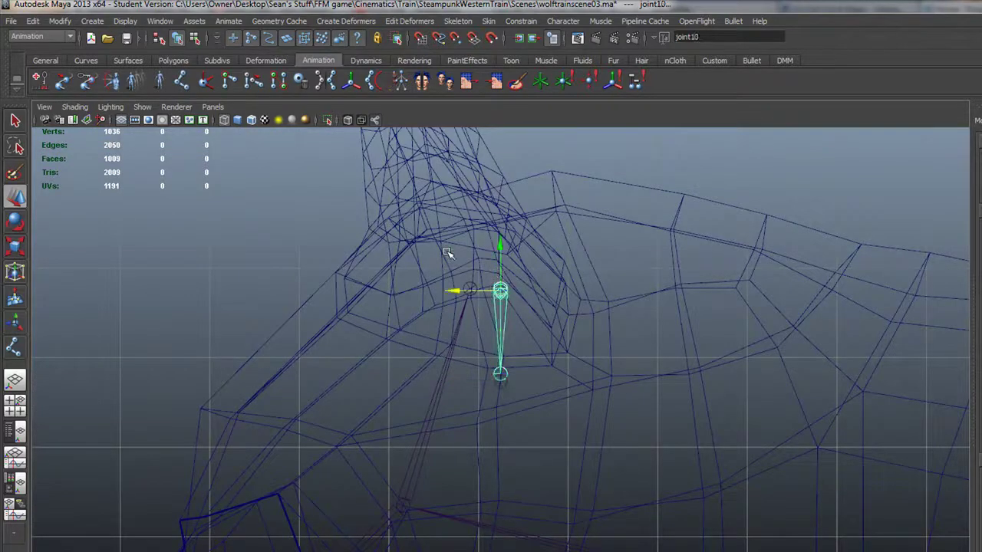
pyautogui.press('Down')
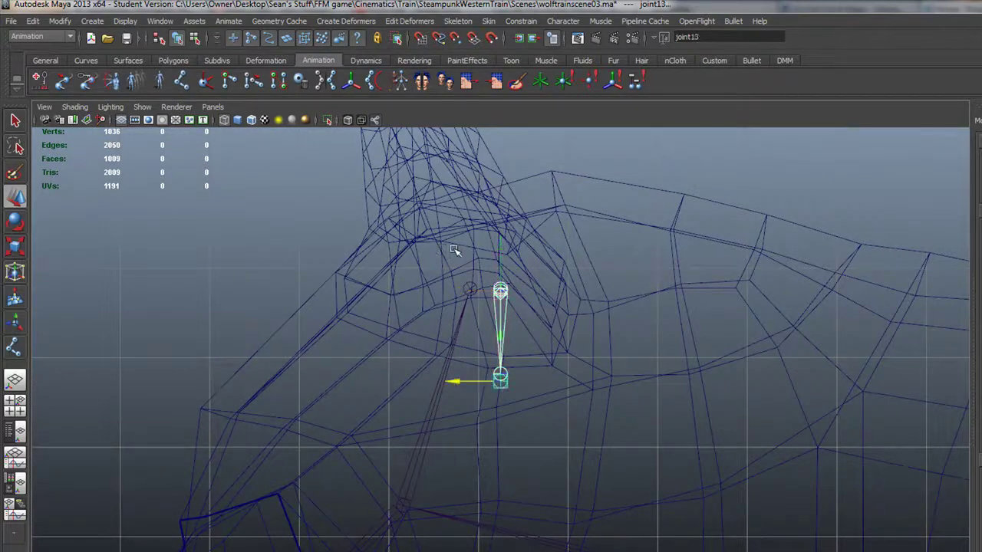
pyautogui.moveTo(499, 381); pyautogui.dragTo(461, 332)
pyautogui.press('space')
pyautogui.press('space')
pyautogui.keyDown('alt'); pyautogui.moveTo(461, 333); pyautogui.dragTo(486, 335); pyautogui.keyUp('alt')
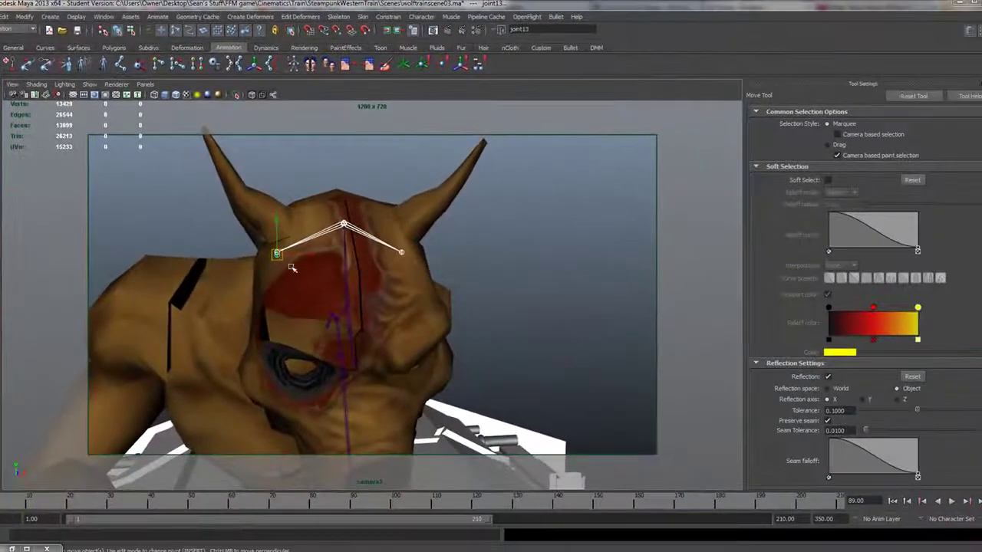
# Inspect the ear joints up close in the camera view and delete the extra joint at the ear's base.
pyautogui.keyDown('alt'); pyautogui.moveTo(291, 287); pyautogui.dragTo(377, 287); pyautogui.keyUp('alt')
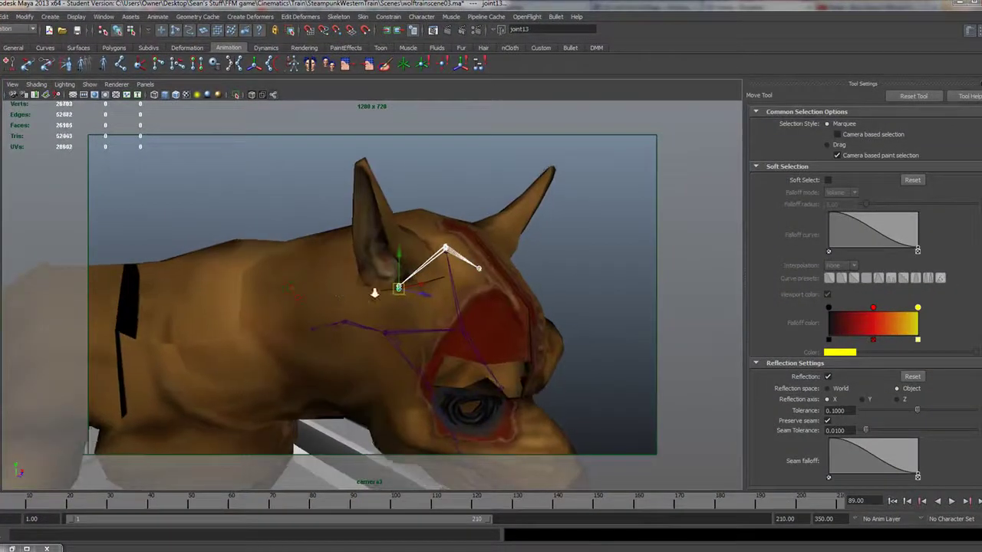
pyautogui.keyDown('alt'); pyautogui.moveTo(377, 287); pyautogui.dragTo(528, 339, button='right'); pyautogui.keyUp('alt')
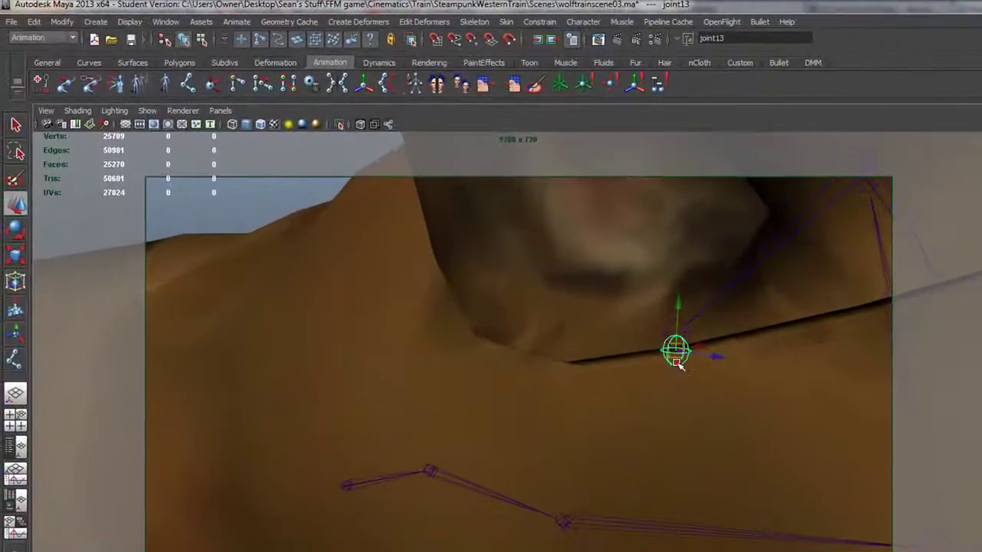
pyautogui.click(678, 365)
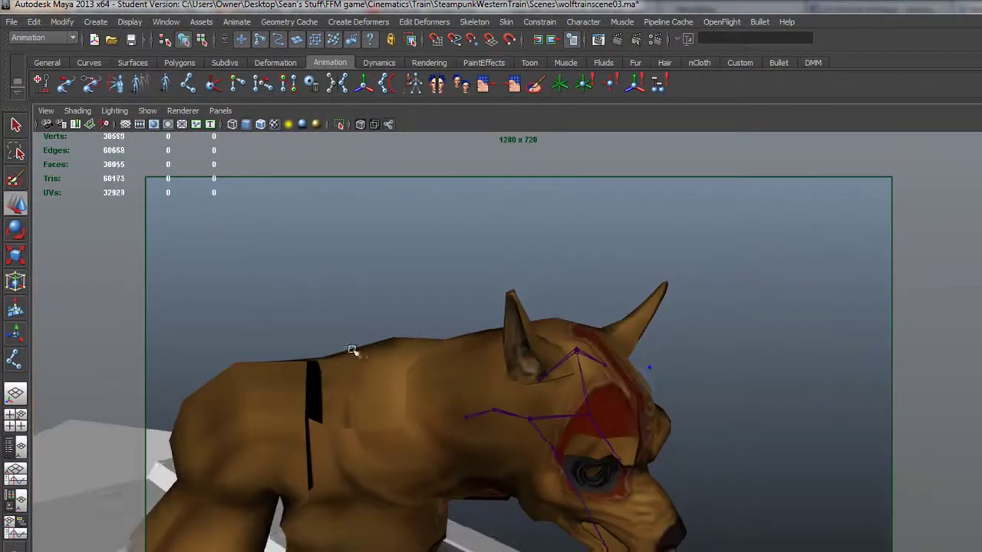
# Move both ear joints farther inward along the X axis in the camera view, keeping them evenly spaced about the head's centre.
pyautogui.keyDown('alt'); pyautogui.moveTo(429, 444); pyautogui.dragTo(477, 412); pyautogui.keyUp('alt')
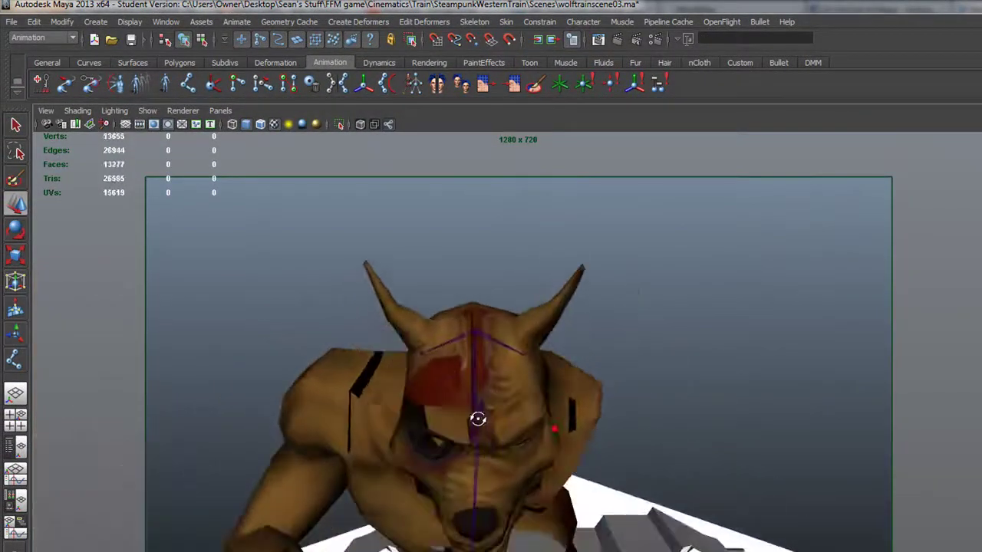
pyautogui.keyDown('alt'); pyautogui.moveTo(478, 412); pyautogui.dragTo(486, 394, button='right'); pyautogui.keyUp('alt')
pyautogui.keyDown('alt'); pyautogui.moveTo(487, 393); pyautogui.dragTo(456, 373); pyautogui.keyUp('alt')
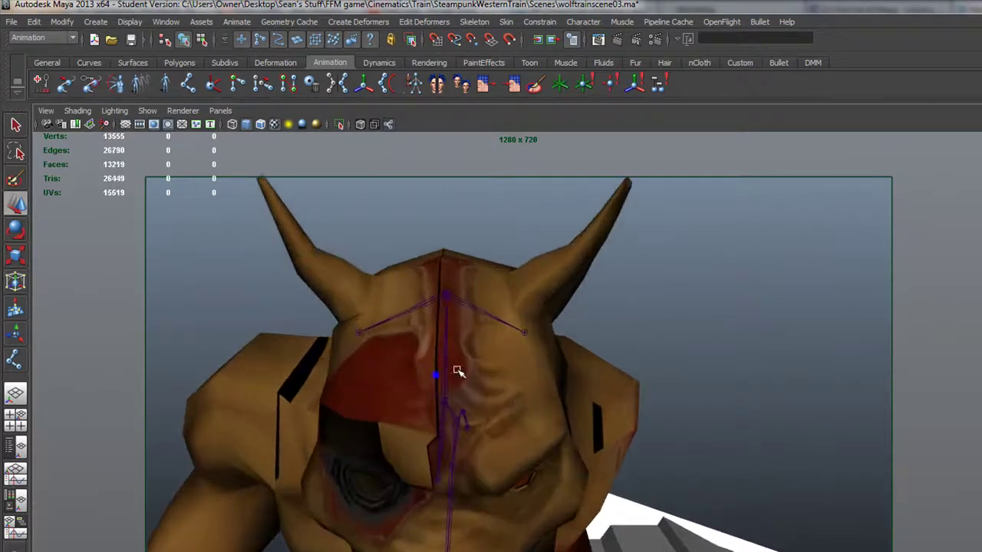
pyautogui.click(357, 333)
pyautogui.moveTo(410, 332); pyautogui.dragTo(440, 333)
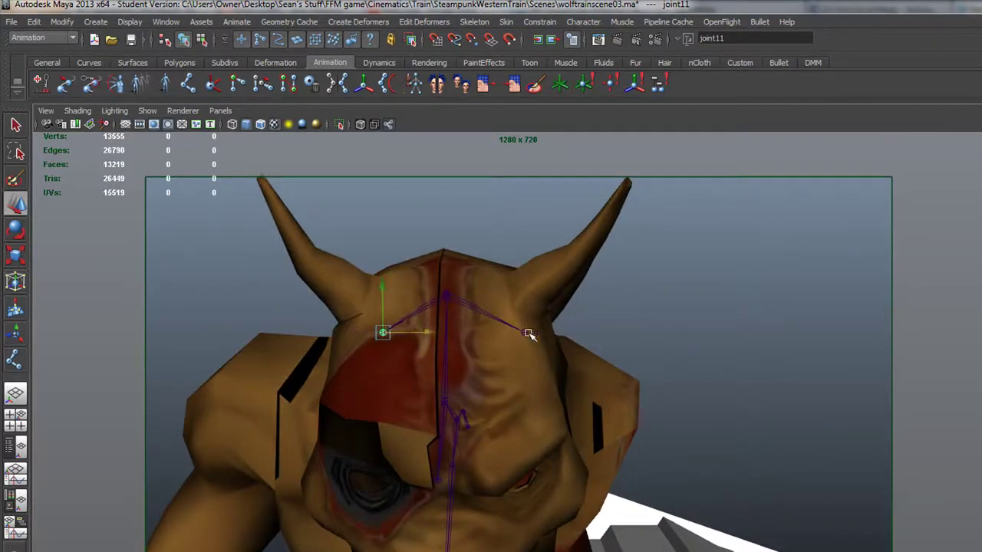
pyautogui.click(527, 335)
pyautogui.moveTo(575, 333); pyautogui.dragTo(549, 332)
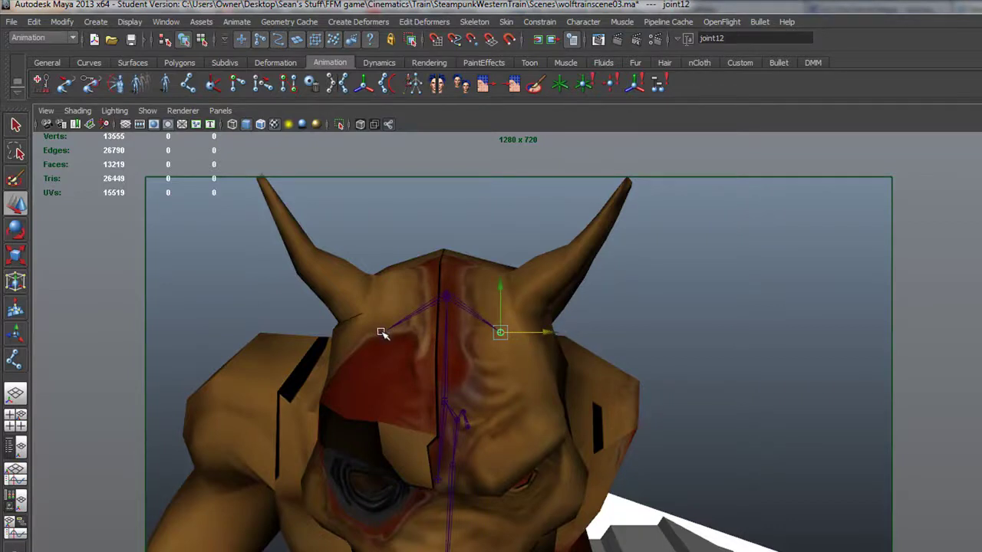
# Raise both ear joints along Y level with the joint atop the head, and move each outward along X to its ear's base.
pyautogui.click(382, 334)
pyautogui.moveTo(384, 285); pyautogui.dragTo(380, 250)
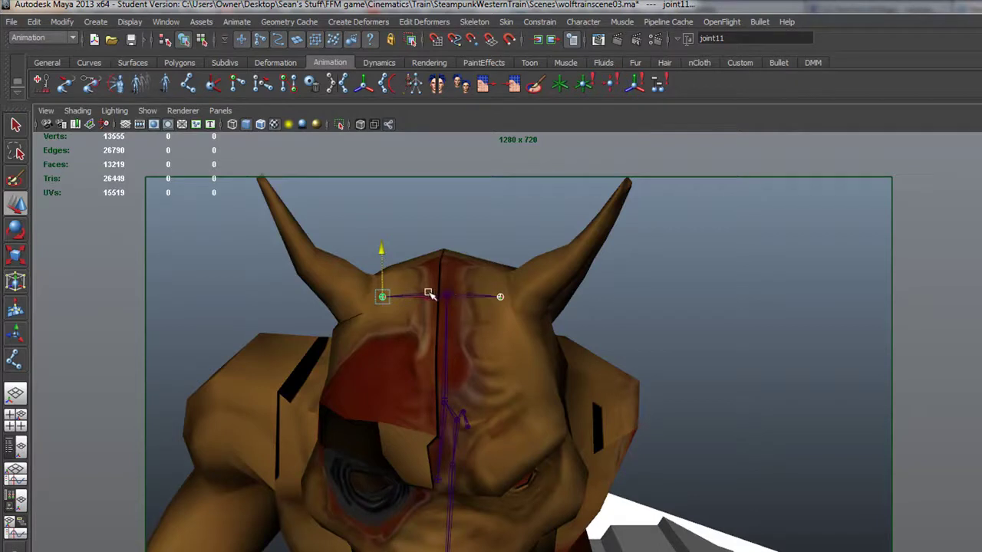
pyautogui.click(502, 297)
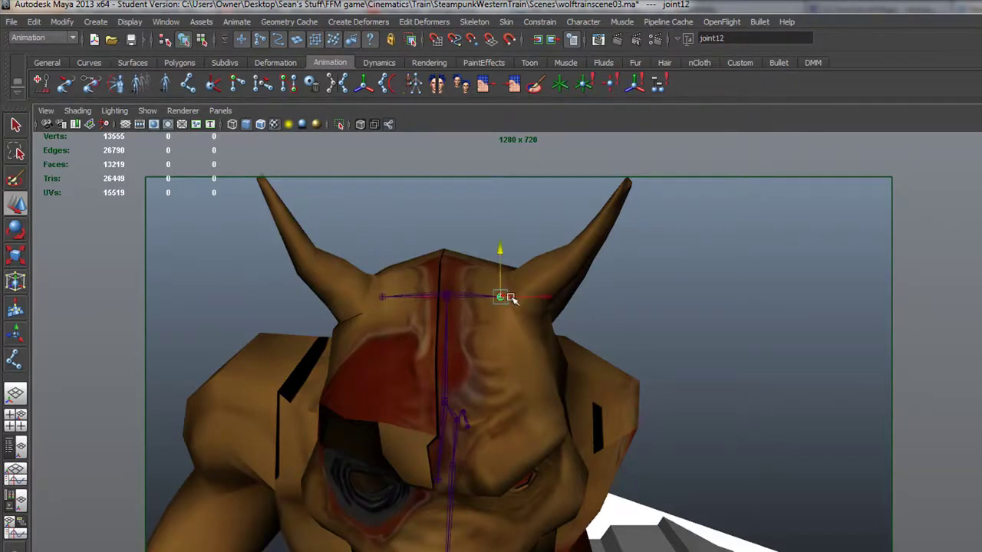
pyautogui.moveTo(553, 300); pyautogui.dragTo(566, 298)
pyautogui.click(380, 296)
pyautogui.moveTo(421, 297); pyautogui.dragTo(408, 298)
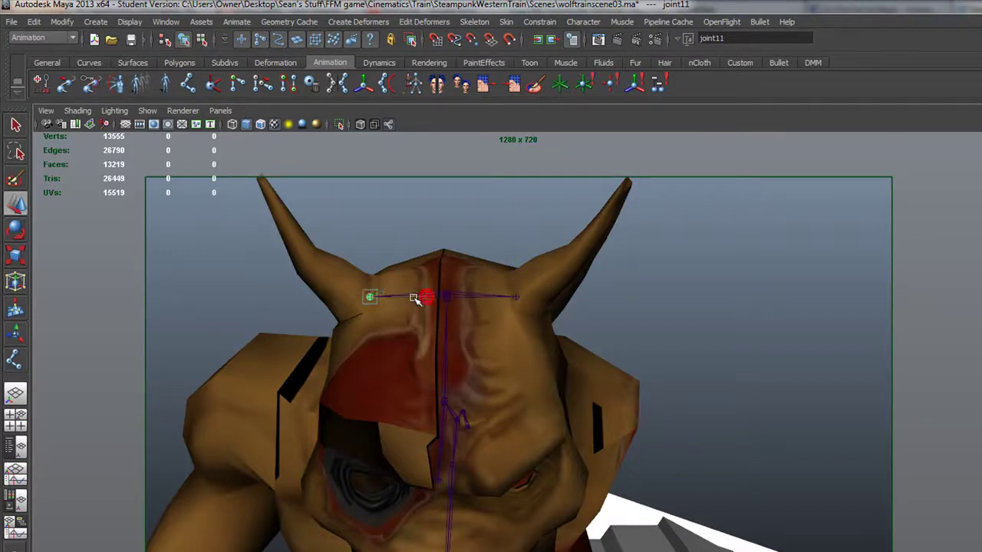
# Show the wireframe over the shaded mesh and draw a four-joint chain in the front view from the first ear's base to its tip.
pyautogui.click(261, 124)
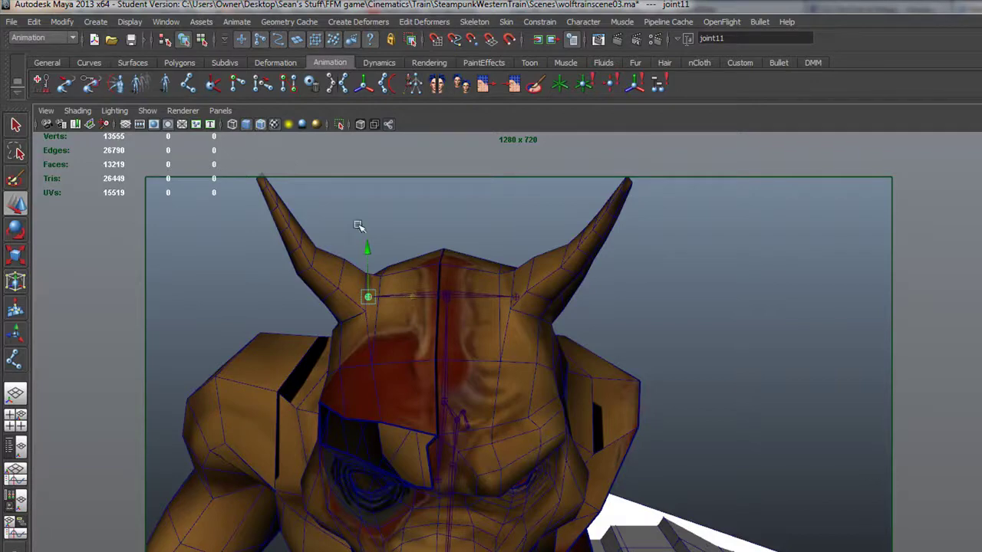
pyautogui.keyDown('alt'); pyautogui.moveTo(456, 305); pyautogui.dragTo(409, 340); pyautogui.keyUp('alt')
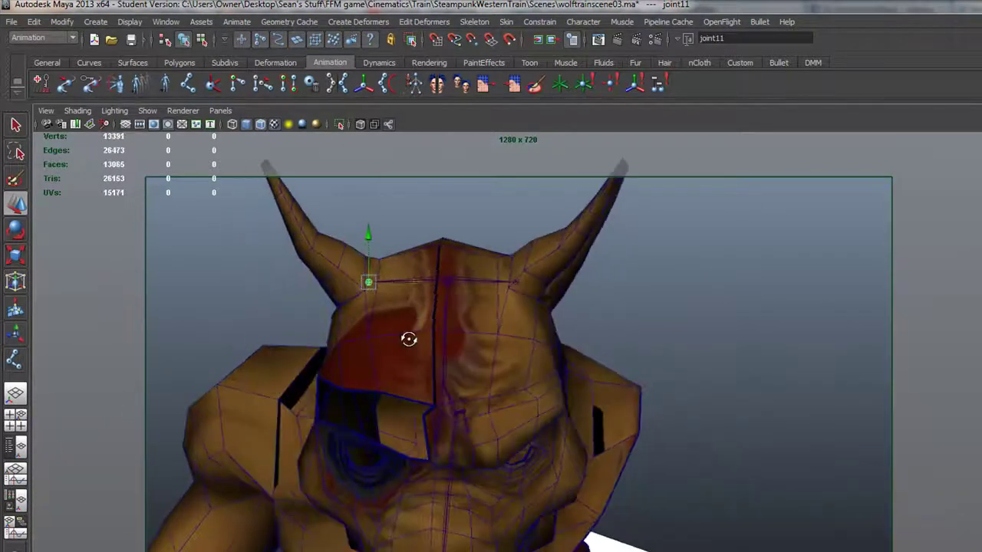
pyautogui.press('space')
pyautogui.press('space')
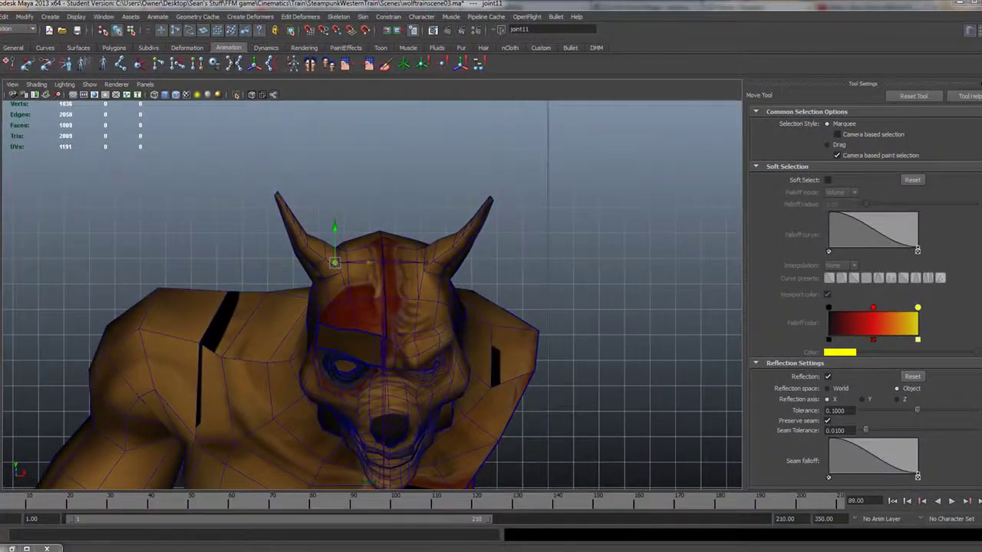
pyautogui.click(1, 234)
pyautogui.click(332, 262)
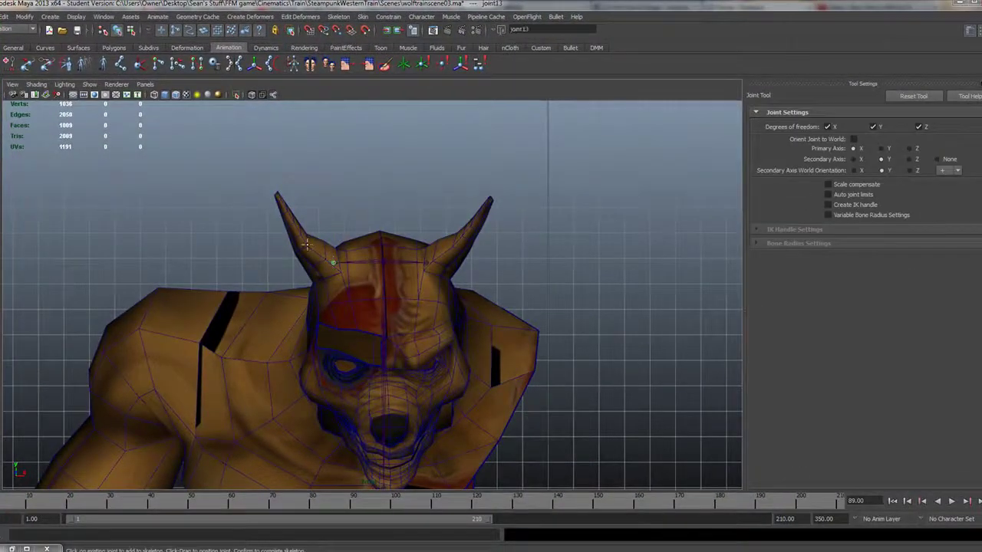
pyautogui.click(306, 243)
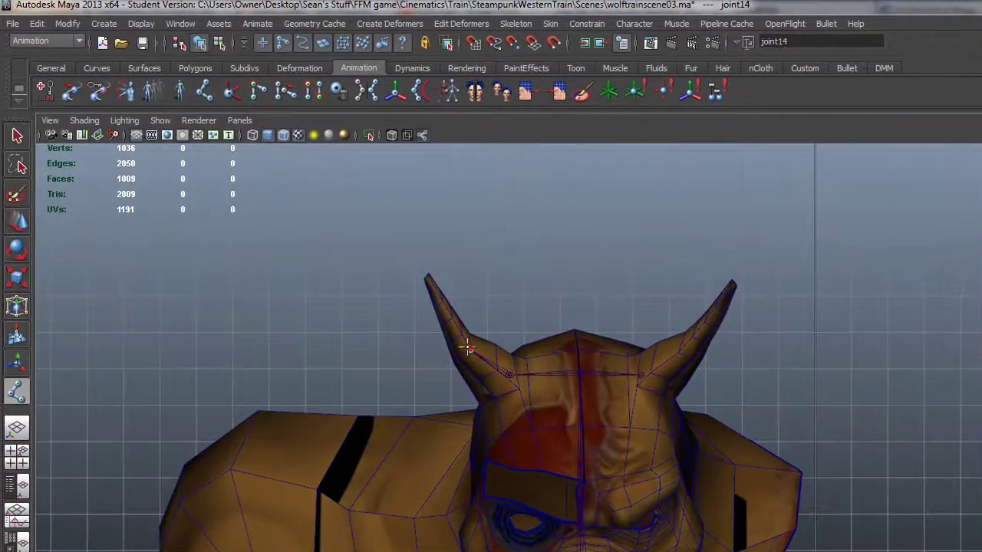
pyautogui.click(442, 302)
pyautogui.click(429, 268)
pyautogui.press('w')
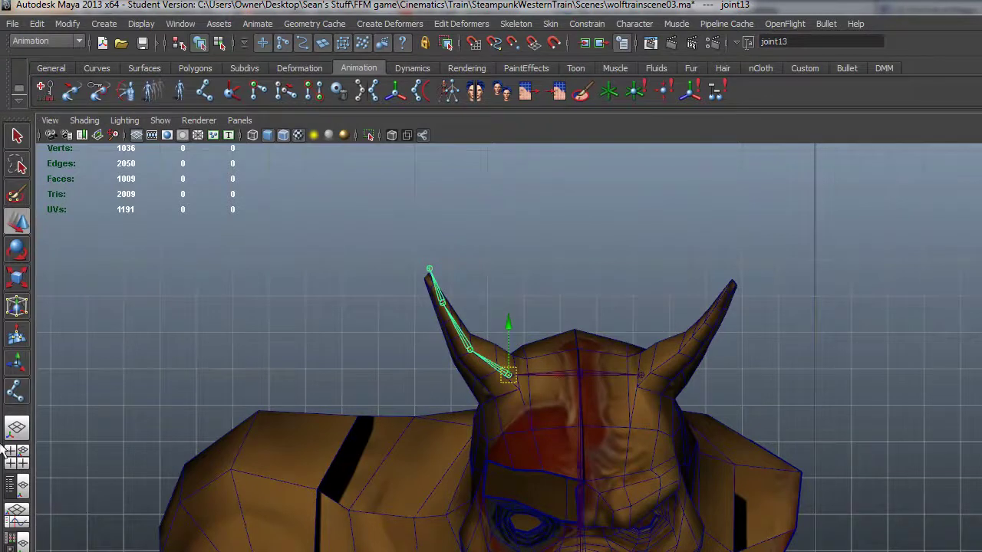
# Draw a matching joint chain in the front view along the other ear, starting at its base joint.
pyautogui.click(17, 395)
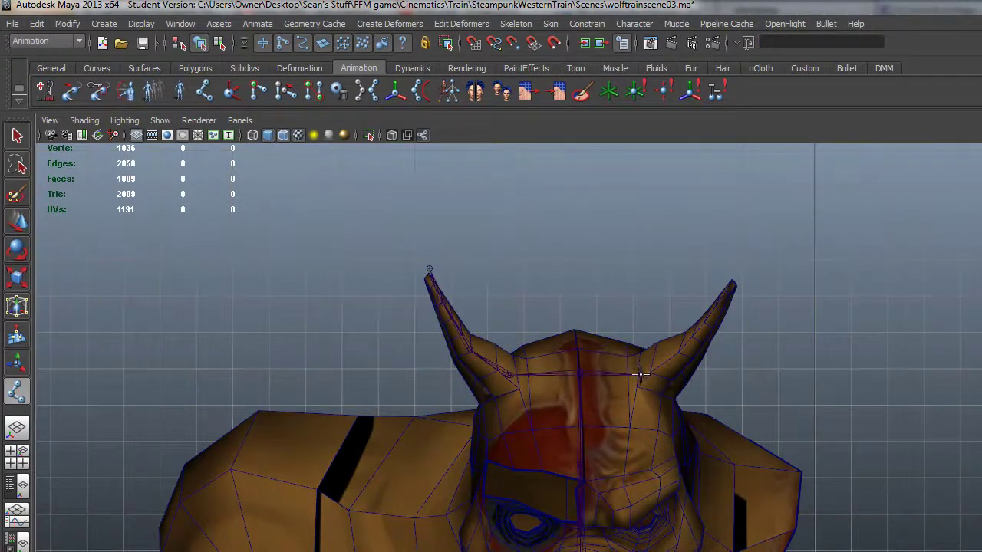
pyautogui.click(641, 375)
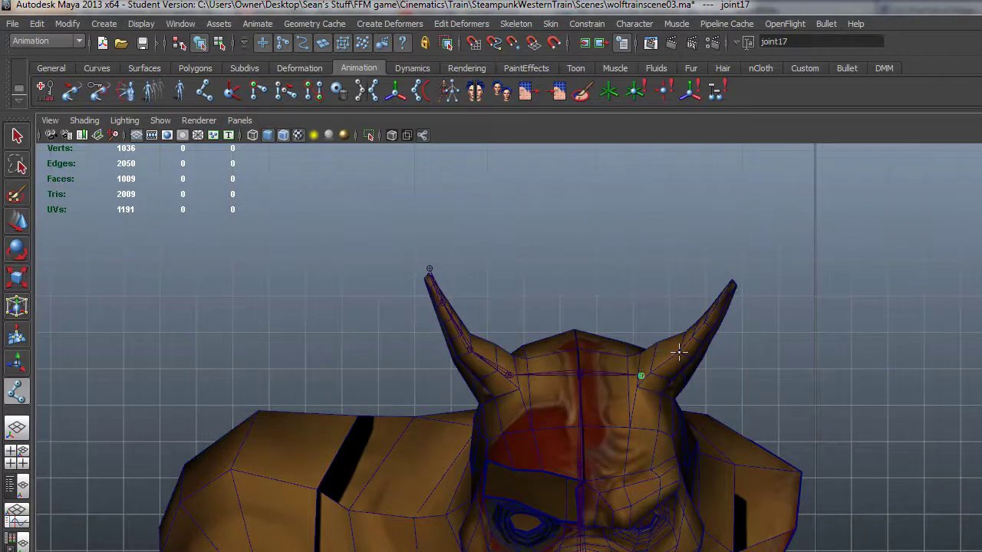
pyautogui.click(679, 353)
pyautogui.click(705, 322)
pyautogui.press('Return')
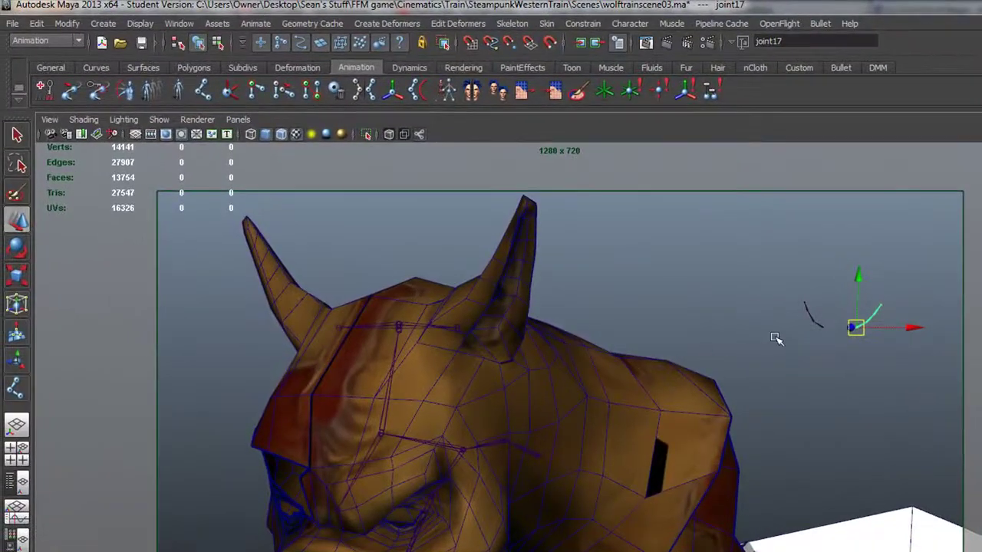
# Select both new ear chains together and move them in the camera view onto the wolf's ears, aligned with the ear-base joints.
pyautogui.click(825, 328)
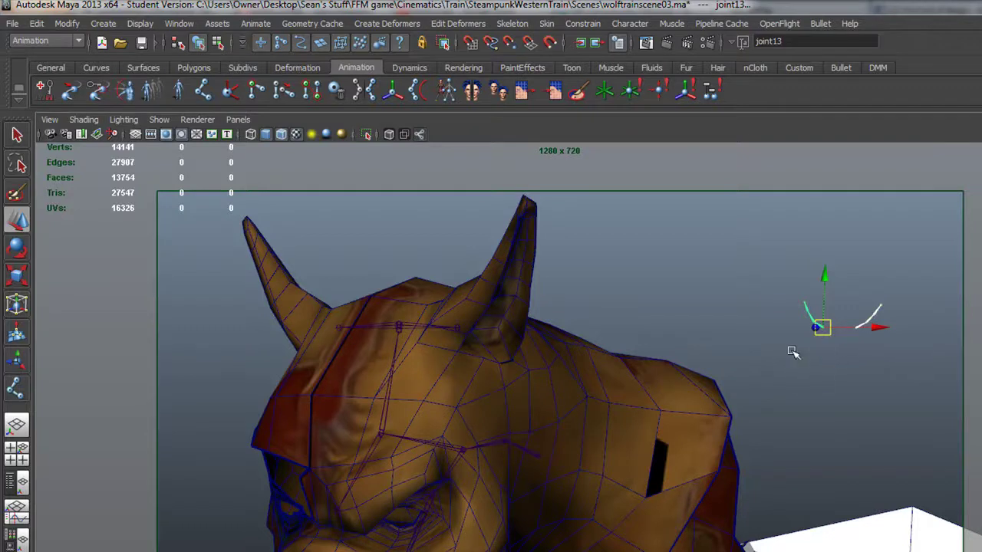
pyautogui.keyDown('alt'); pyautogui.moveTo(827, 395); pyautogui.dragTo(701, 394, button='right'); pyautogui.keyUp('alt')
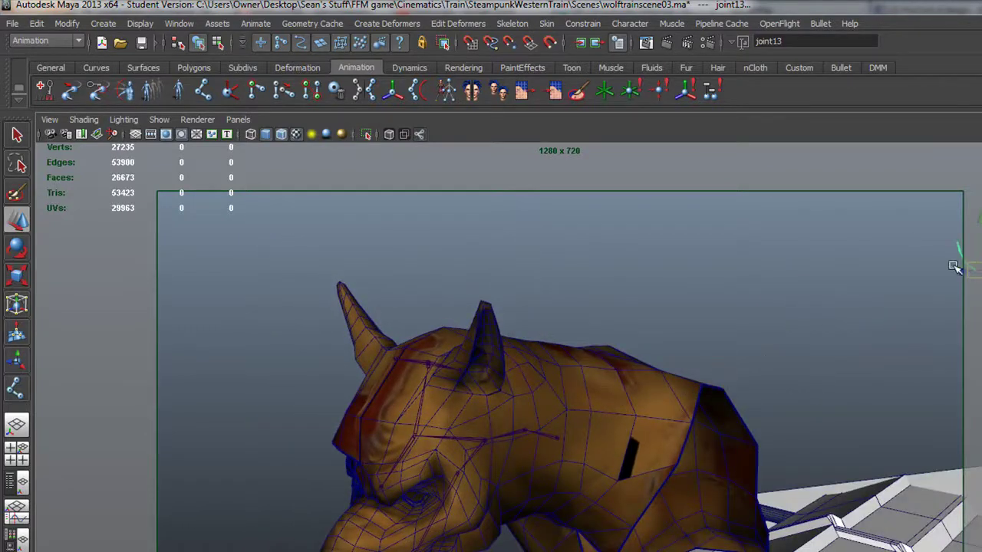
pyautogui.moveTo(958, 271); pyautogui.dragTo(219, 432, button='middle')
pyautogui.keyDown('alt'); pyautogui.moveTo(219, 432); pyautogui.dragTo(310, 419); pyautogui.keyUp('alt')
pyautogui.keyDown('alt'); pyautogui.moveTo(309, 419); pyautogui.dragTo(591, 461, button='right'); pyautogui.keyUp('alt')
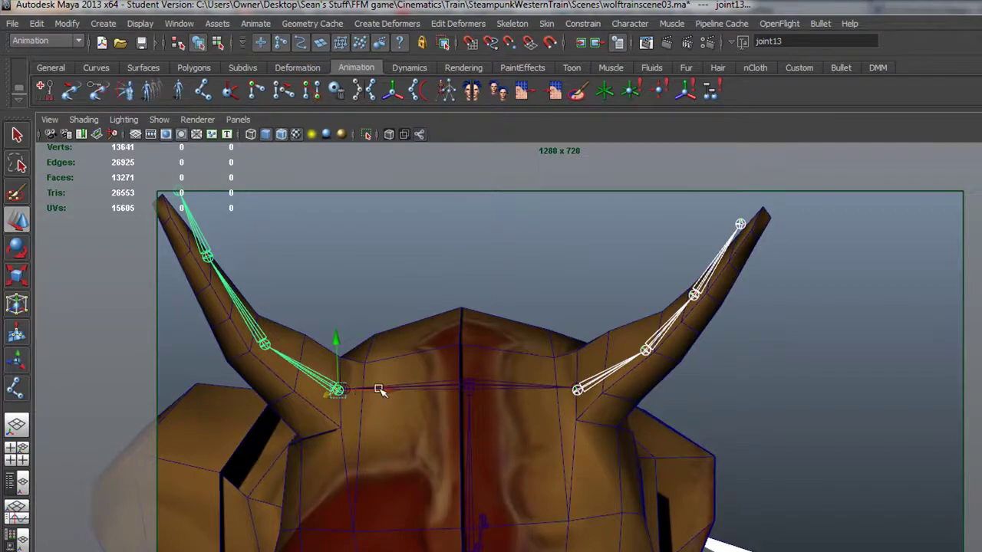
pyautogui.keyDown('alt'); pyautogui.moveTo(437, 392); pyautogui.dragTo(276, 421); pyautogui.keyUp('alt')
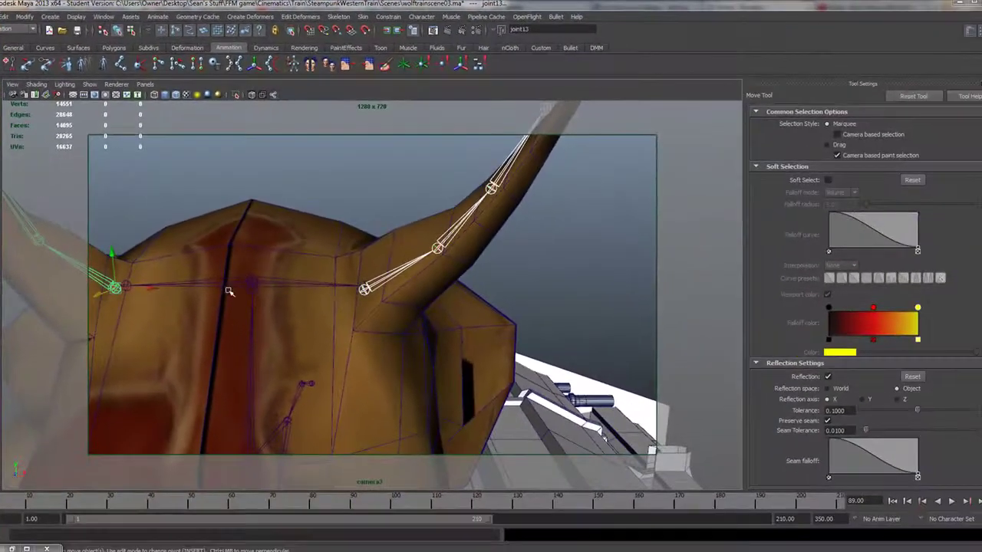
pyautogui.press('space')
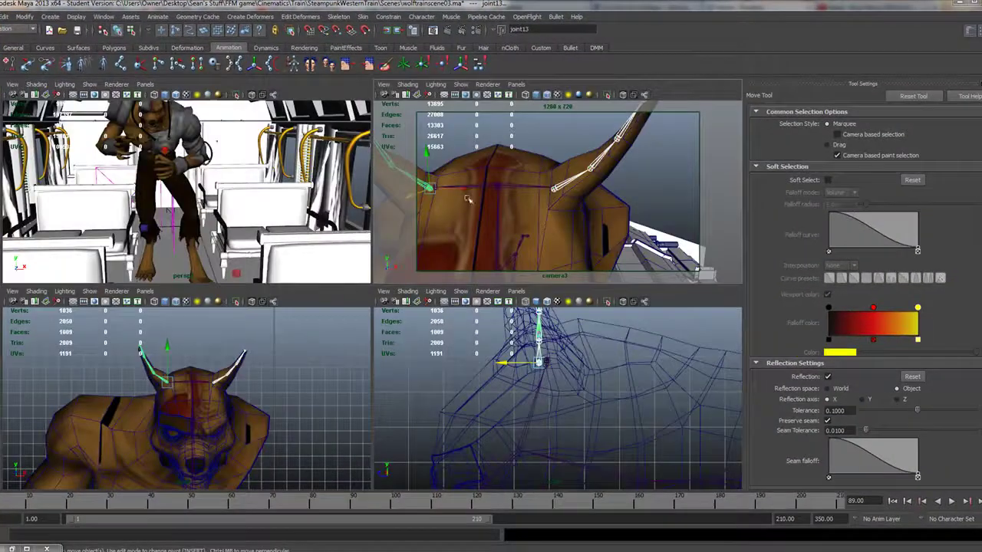
pyautogui.press('space')
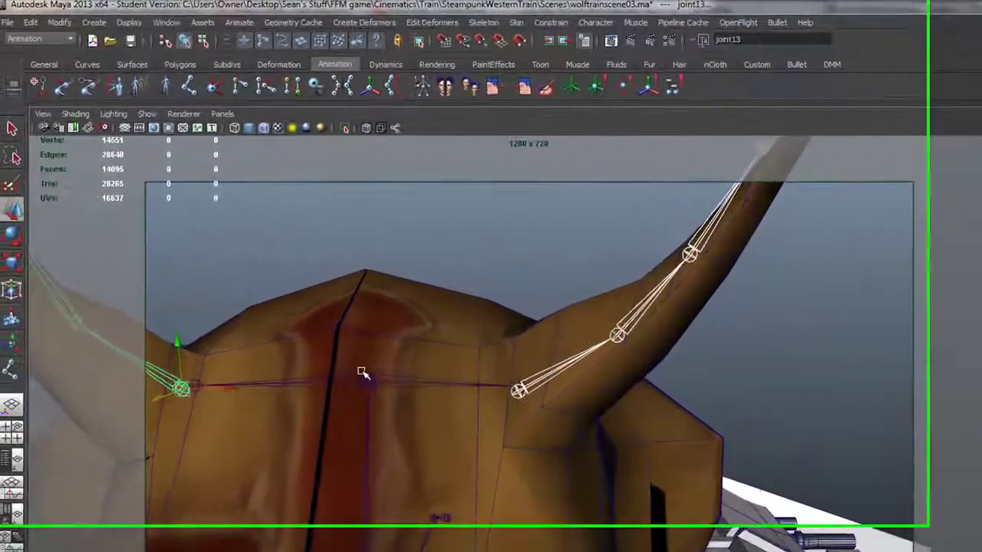
pyautogui.click(251, 281)
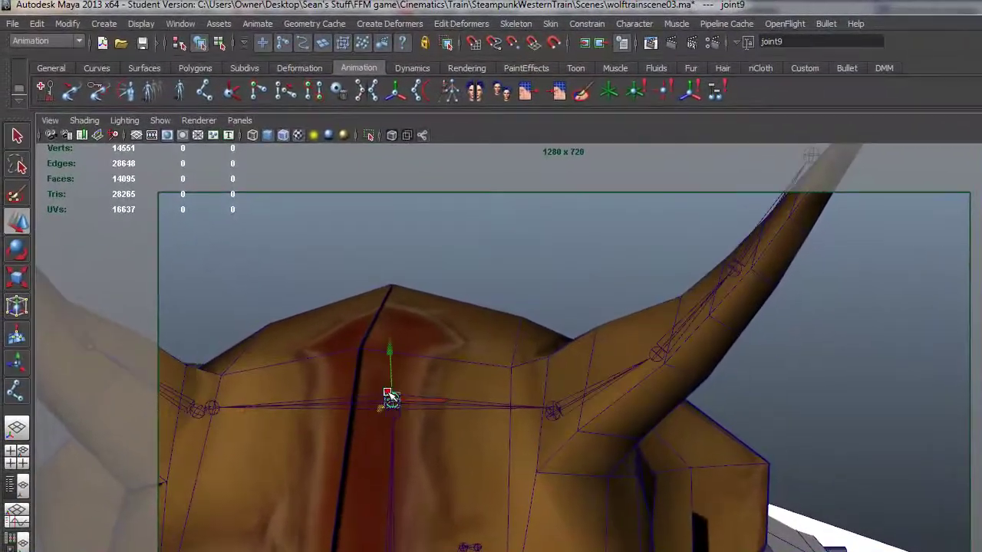
pyautogui.moveTo(388, 353); pyautogui.dragTo(389, 298)
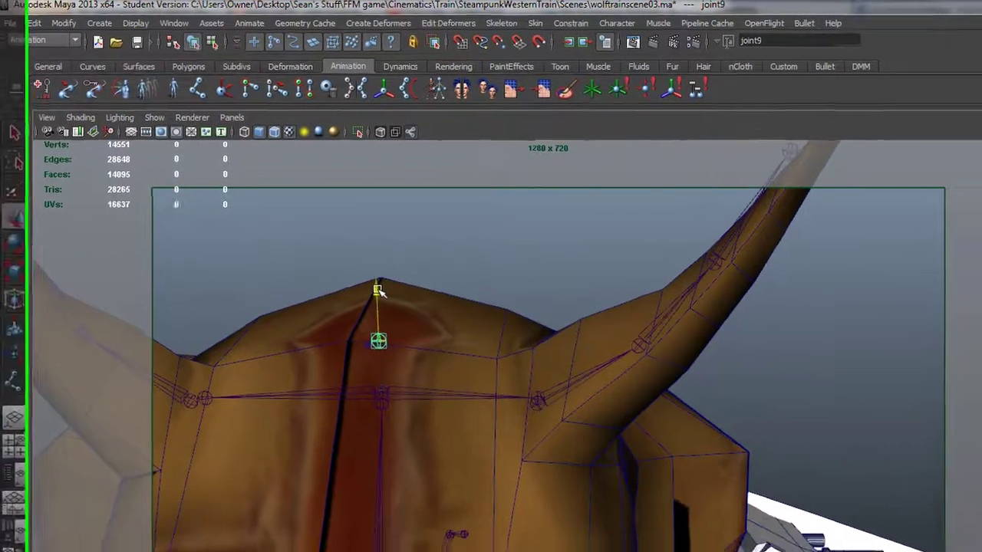
pyautogui.hotkey('ctrl', 'z')
pyautogui.hotkey('ctrl', 'z')
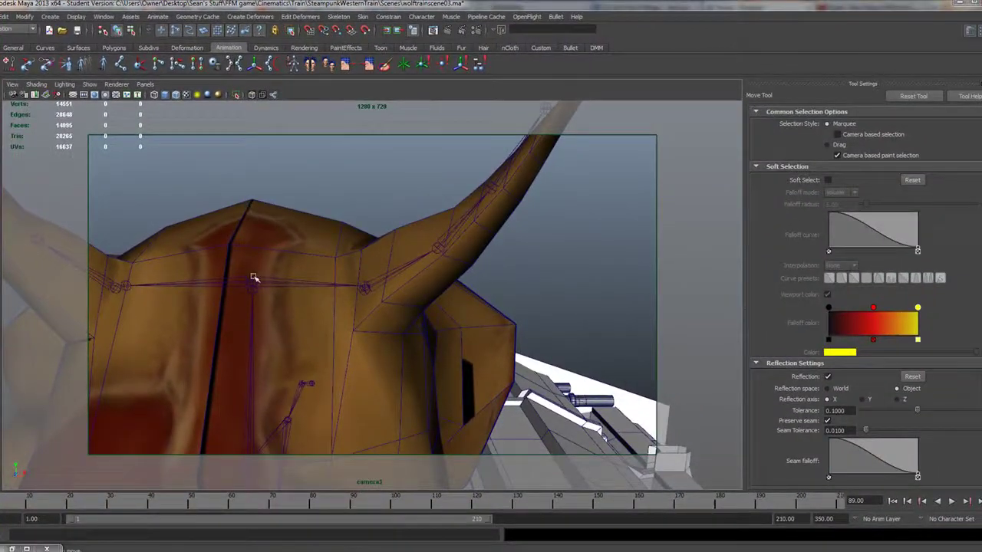
# Tell apart the overlapping joints atop the head and remove the head chain's end joint just beneath the root of the ear-base joints.
pyautogui.click(253, 278)
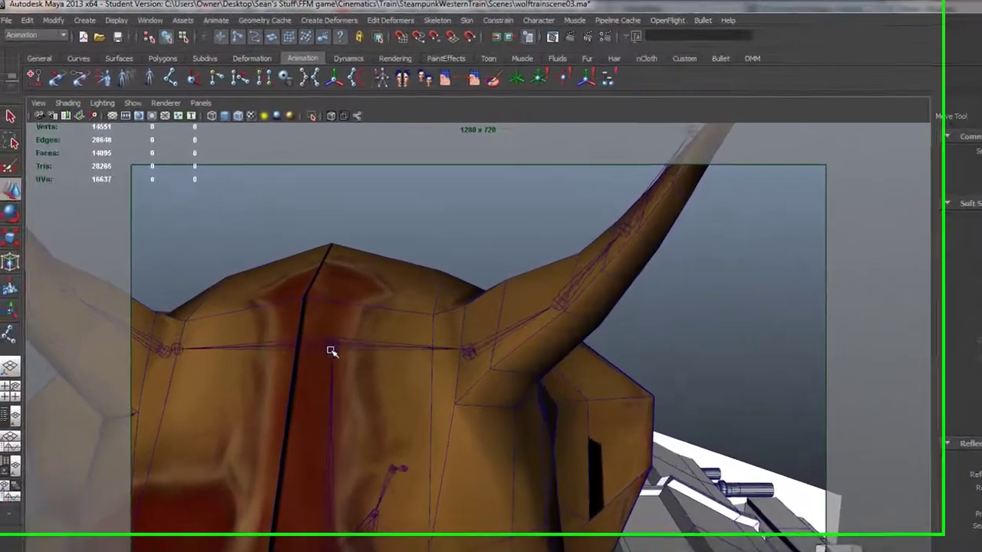
pyautogui.click(331, 351)
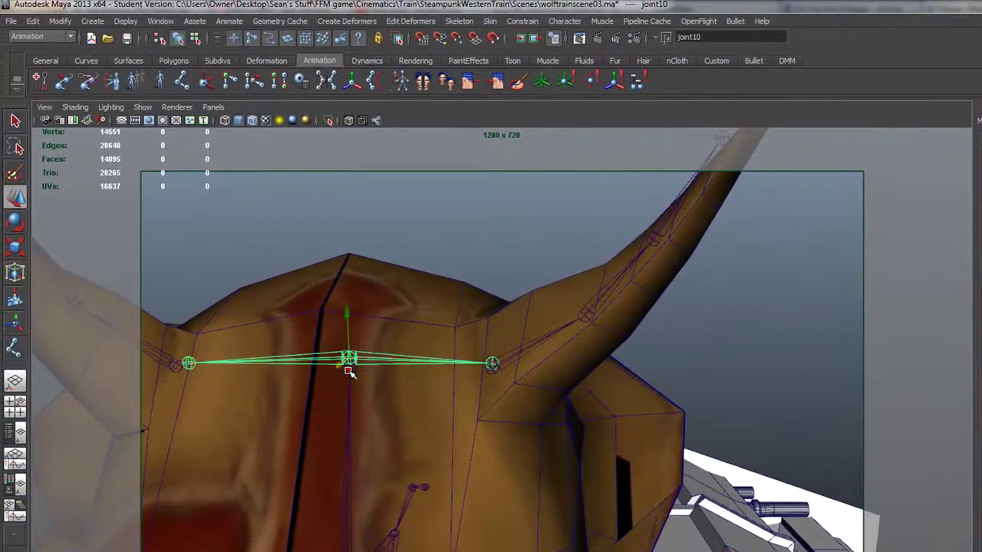
pyautogui.scroll(5, 401, 394)
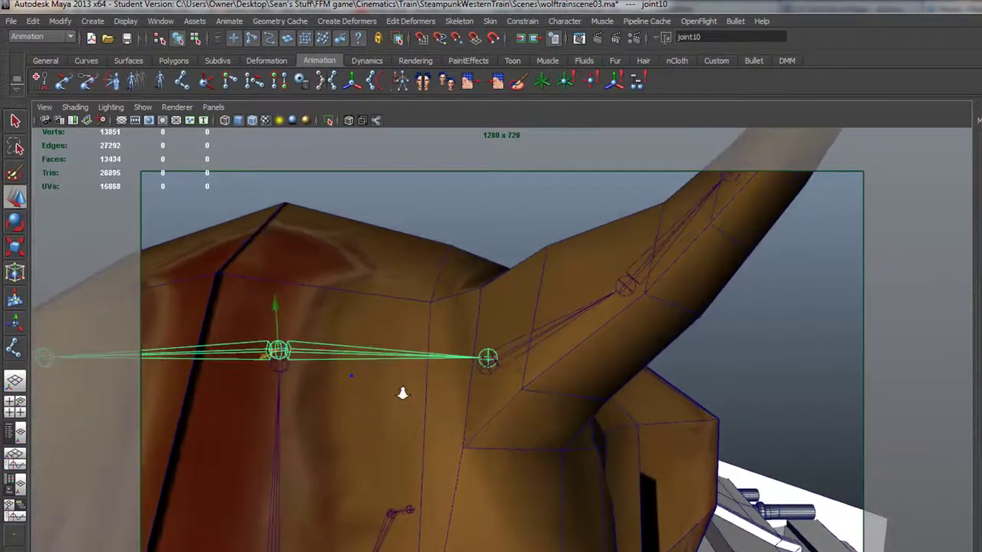
pyautogui.click(205, 366)
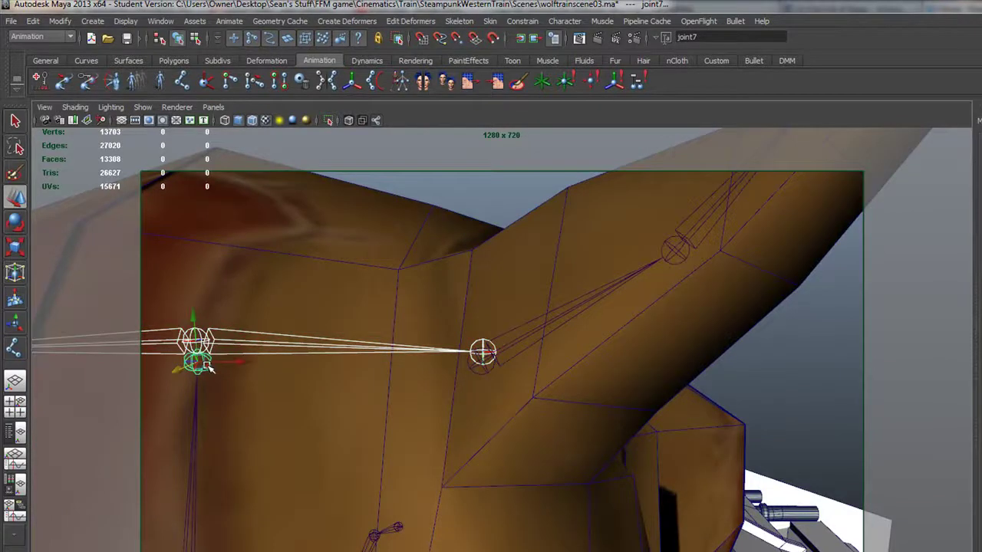
pyautogui.press('Up')
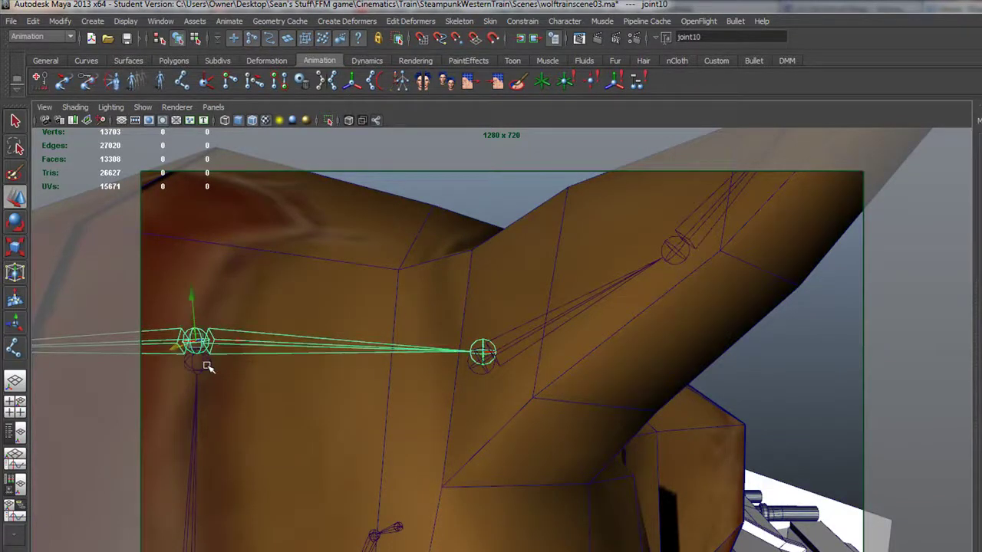
pyautogui.press('Down')
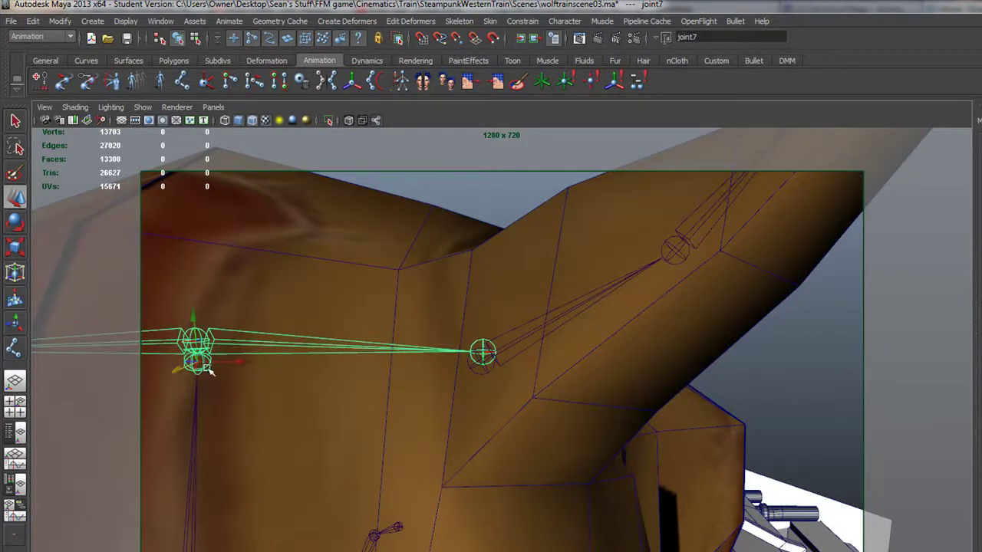
pyautogui.press('Up')
pyautogui.press('Down')
pyautogui.press('Up')
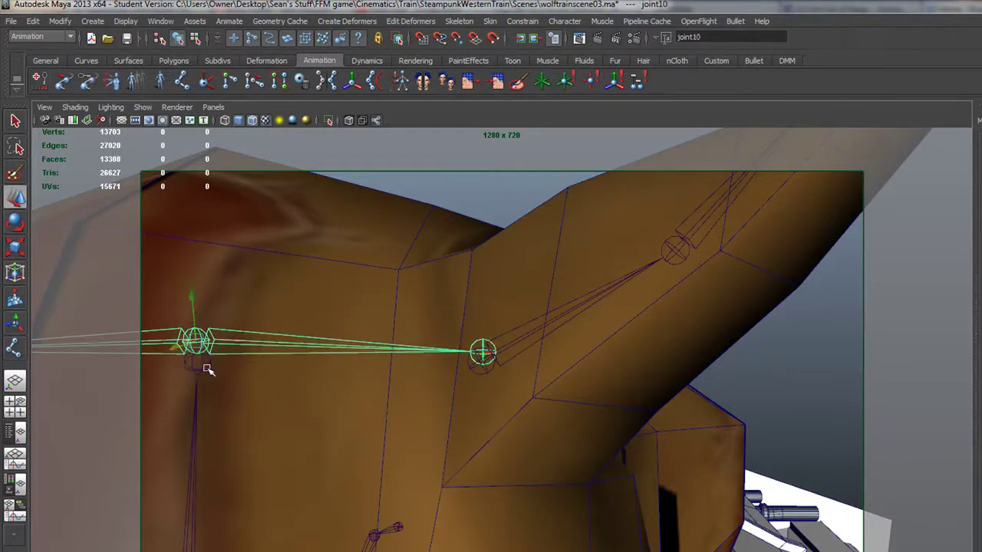
pyautogui.press('Down')
pyautogui.click(207, 369)
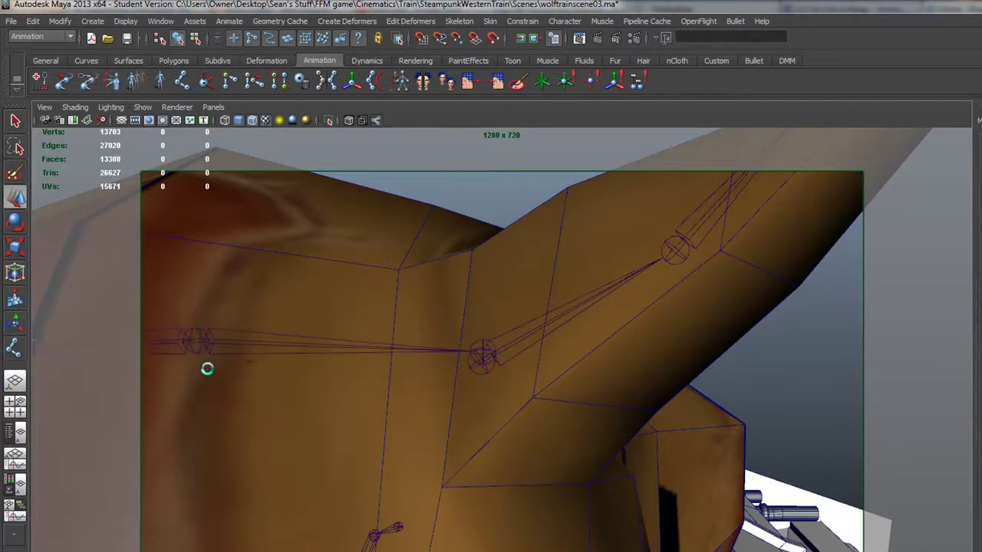
# Parent the root of the ear-base joints to the head joint above the snout bone.
pyautogui.click(193, 348)
pyautogui.keyDown('alt'); pyautogui.moveTo(277, 438); pyautogui.dragTo(397, 297, button='middle'); pyautogui.keyUp('alt')
pyautogui.keyDown('alt'); pyautogui.moveTo(397, 297); pyautogui.dragTo(304, 350, button='right'); pyautogui.keyUp('alt')
pyautogui.keyDown('alt'); pyautogui.moveTo(494, 340); pyautogui.dragTo(448, 340); pyautogui.keyUp('alt')
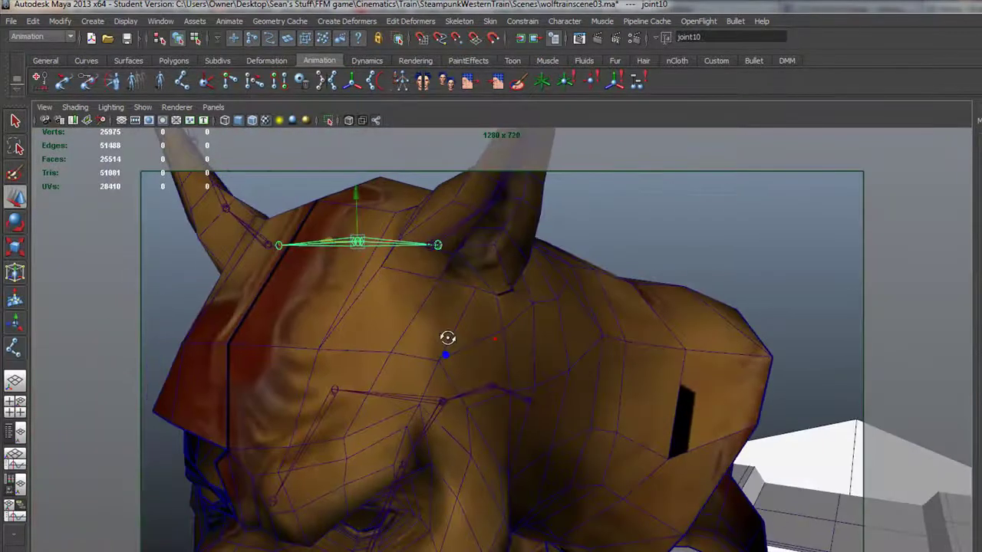
pyautogui.click(334, 389)
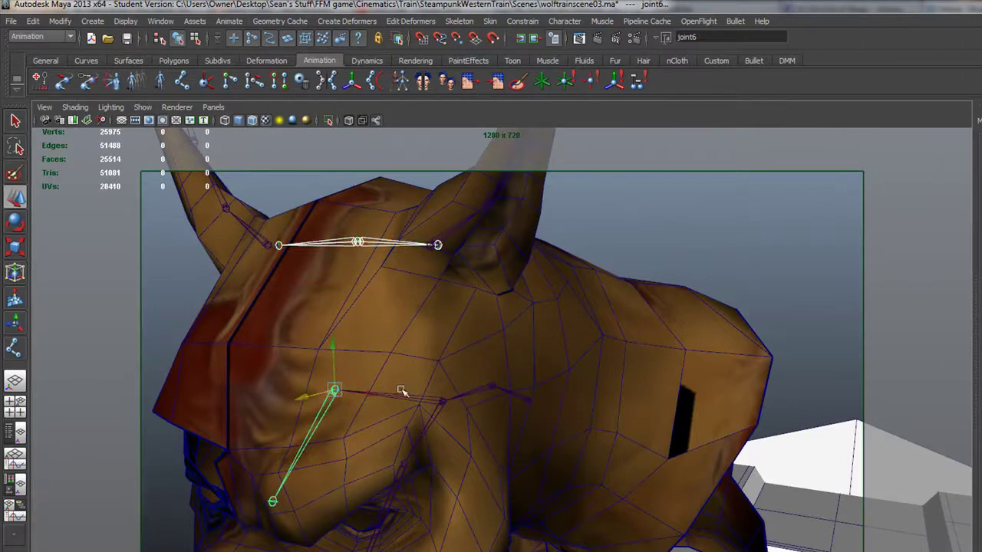
pyautogui.keyDown('alt'); pyautogui.moveTo(395, 389); pyautogui.dragTo(363, 393); pyautogui.keyUp('alt')
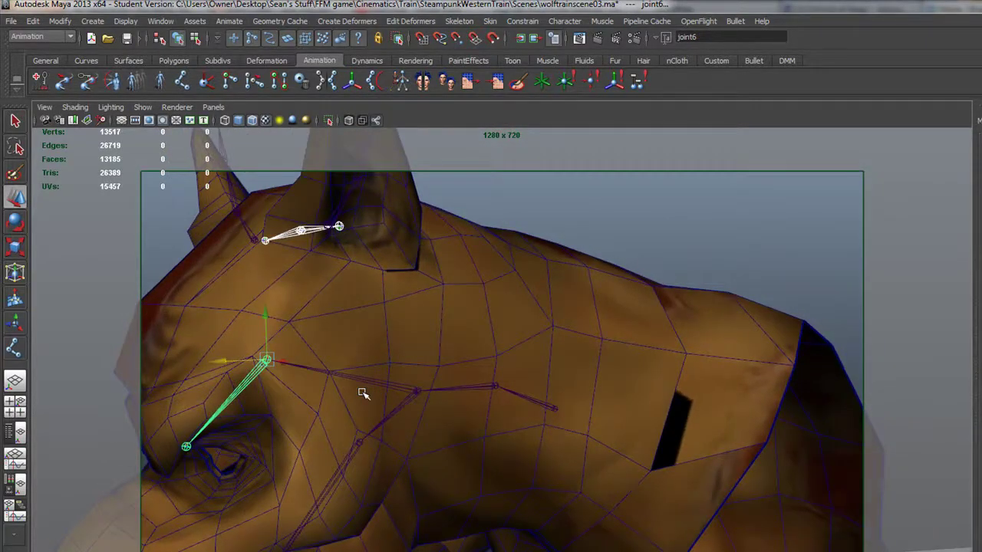
pyautogui.press('p')
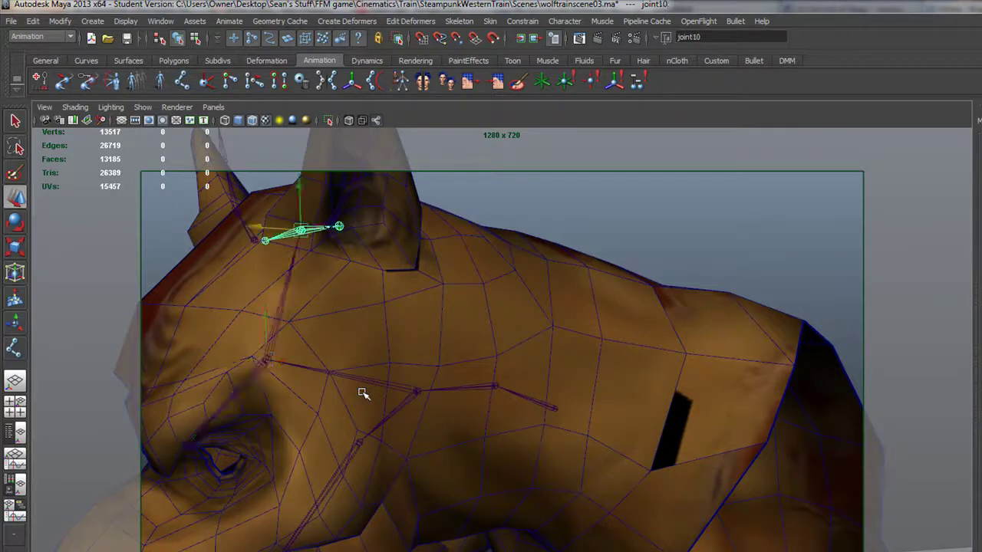
pyautogui.keyDown('alt'); pyautogui.moveTo(291, 362); pyautogui.dragTo(416, 390); pyautogui.keyUp('alt')
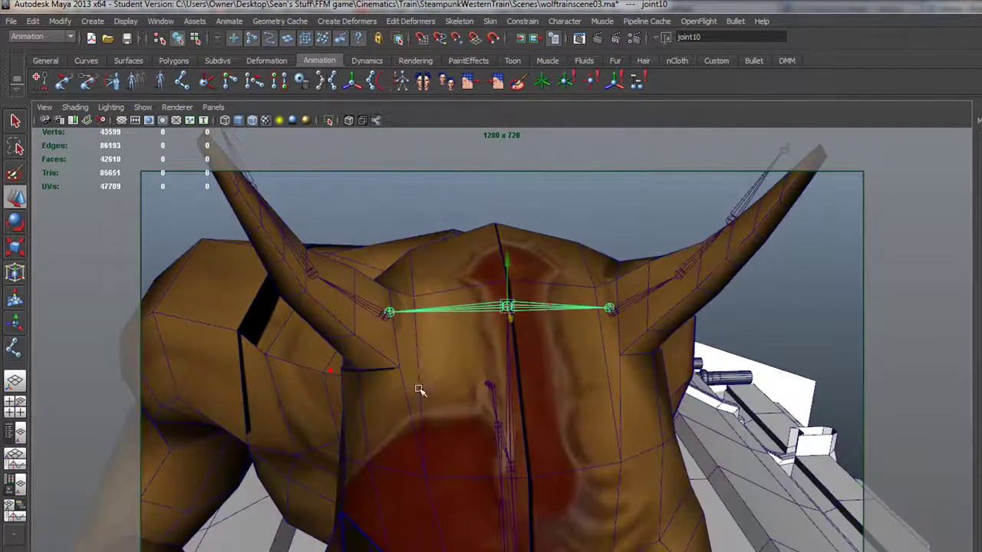
pyautogui.keyDown('alt'); pyautogui.moveTo(417, 390); pyautogui.dragTo(390, 361, button='right'); pyautogui.keyUp('alt')
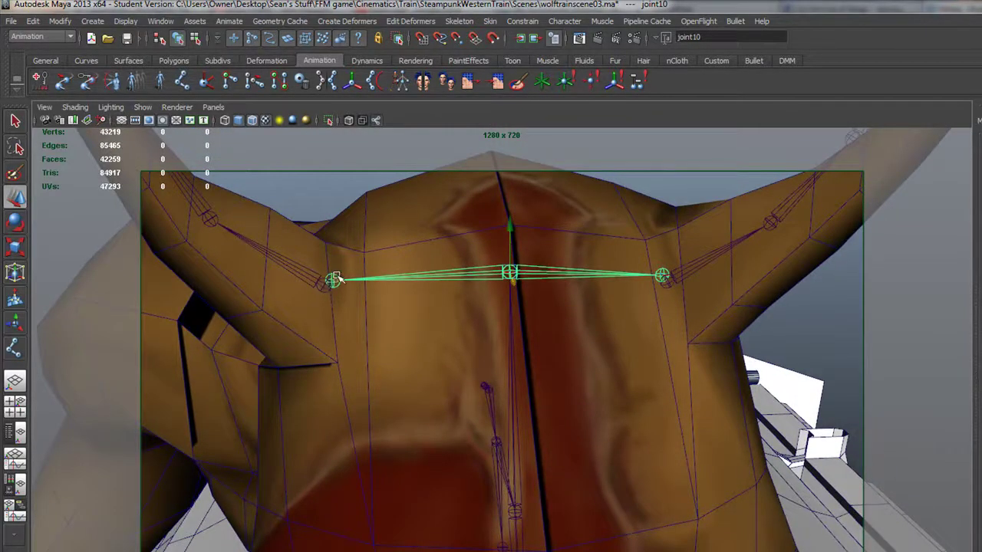
# Delete the ear-base joint that overlaps the root of the ear chain on the eye-patch side of the head.
pyautogui.click(335, 277)
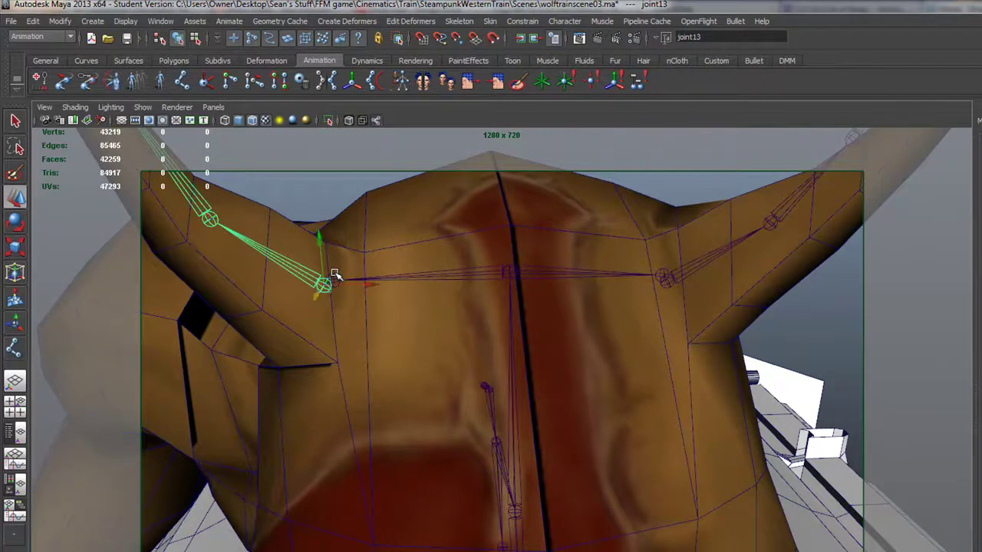
pyautogui.scroll(3, 363, 291)
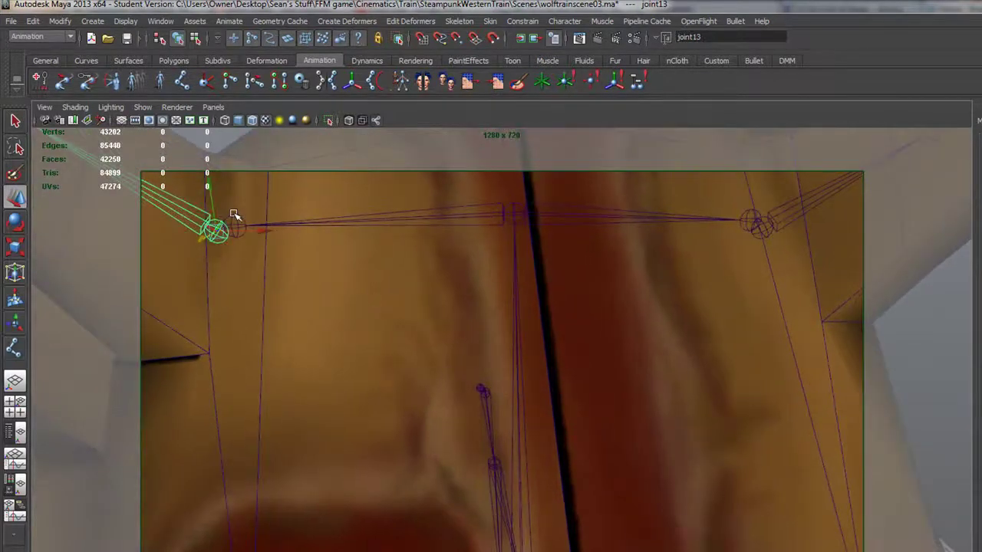
pyautogui.scroll(-3, 261, 234)
pyautogui.scroll(4, 322, 269)
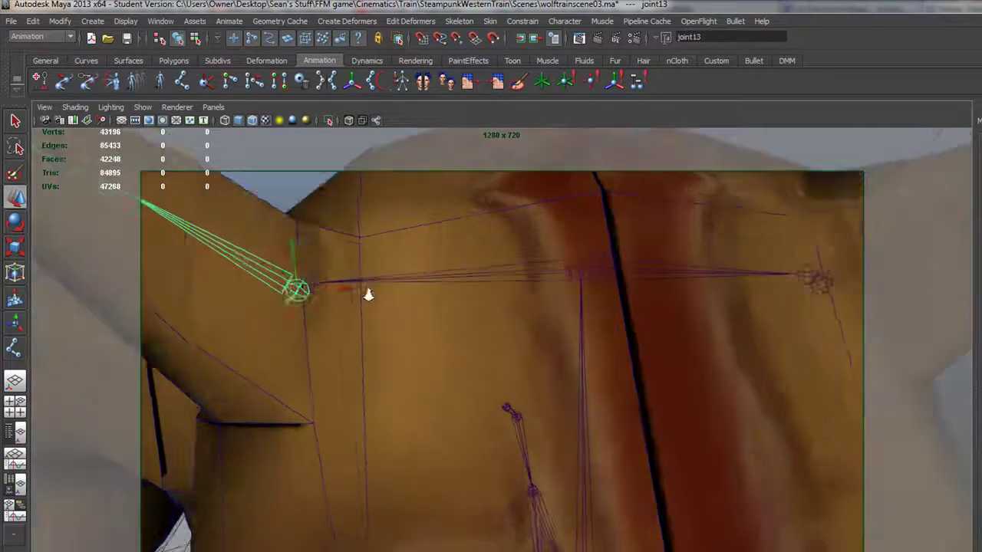
pyautogui.keyDown('alt'); pyautogui.moveTo(263, 252); pyautogui.dragTo(307, 306); pyautogui.keyUp('alt')
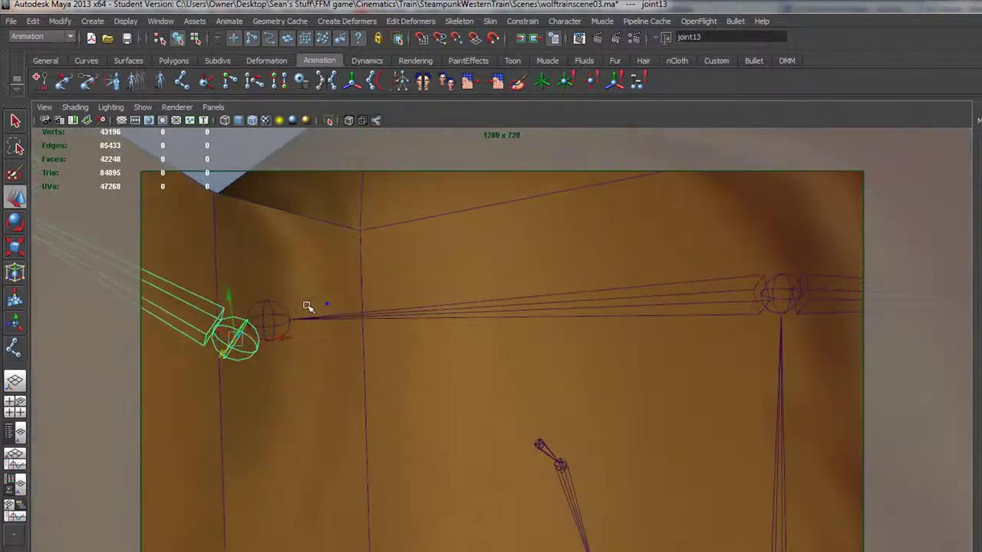
pyautogui.click(270, 299)
pyautogui.press('Delete')
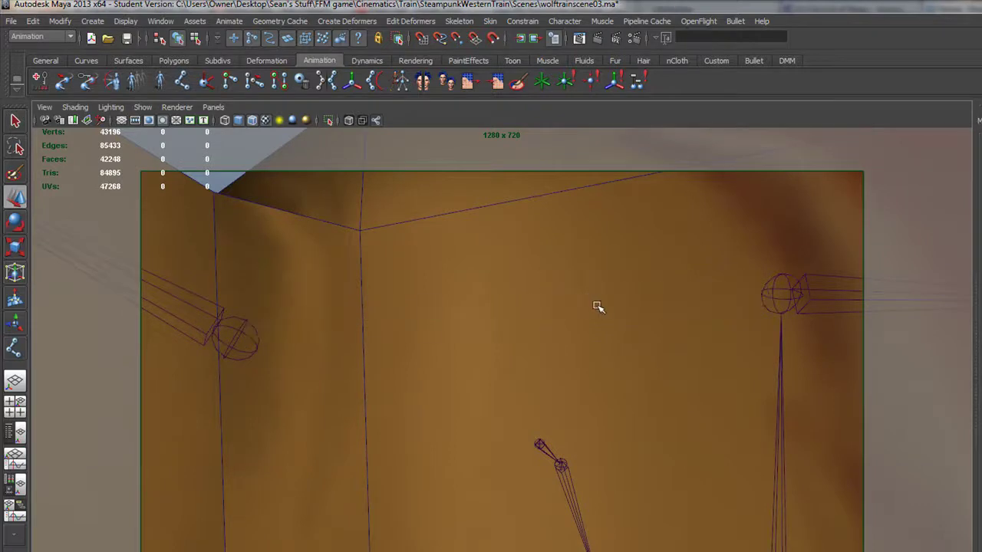
# Delete the other ear-base joint overlapping the root of the opposite ear chain.
pyautogui.keyDown('alt'); pyautogui.moveTo(637, 310); pyautogui.dragTo(445, 322); pyautogui.keyUp('alt')
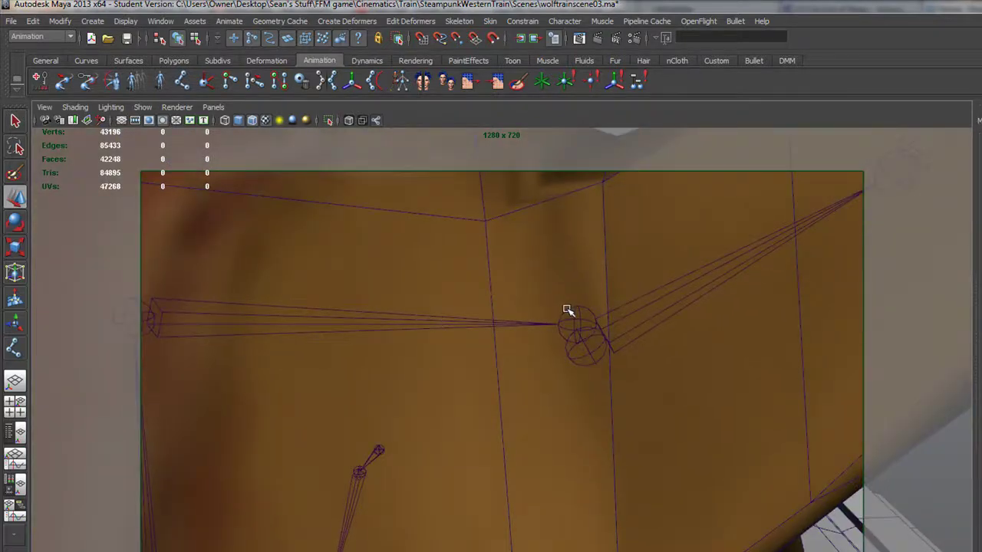
pyautogui.click(568, 309)
pyautogui.press('Delete')
# Parent the root of the ear chain away from the eye patch to the central joint atop the head.
pyautogui.click(572, 349)
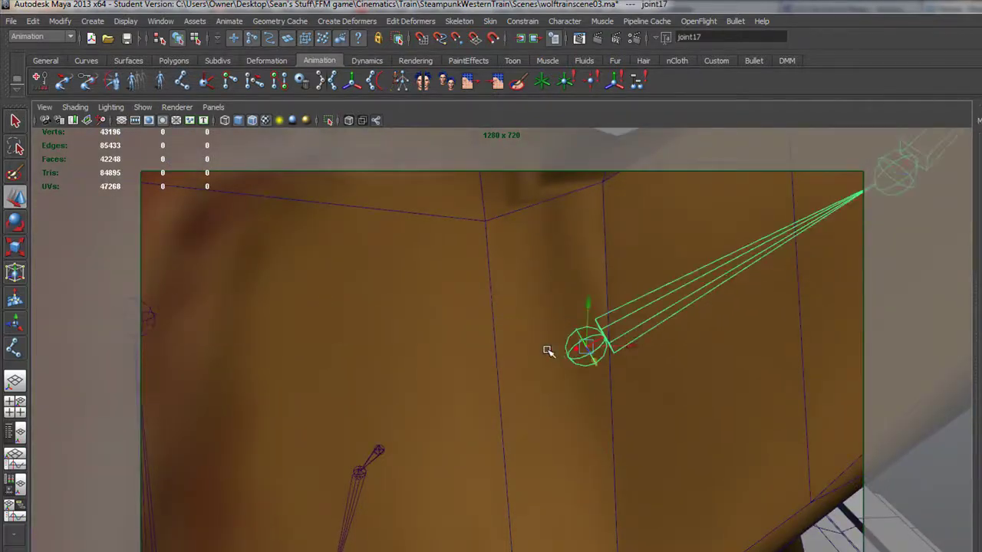
pyautogui.click(149, 325)
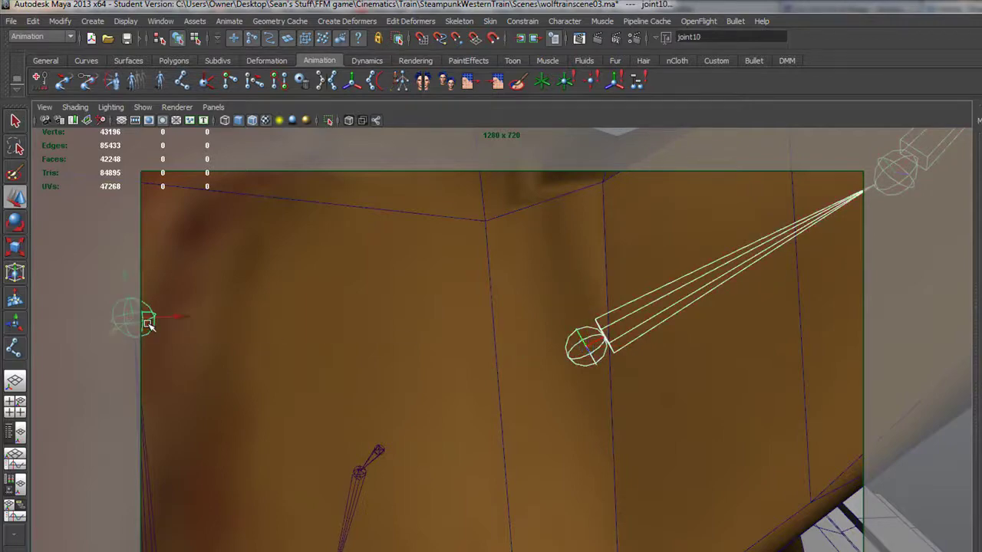
pyautogui.press('p')
# Parent the root of the ear chain on the eye-patch side to the same central joint atop the head.
pyautogui.keyDown('alt'); pyautogui.moveTo(375, 375); pyautogui.dragTo(314, 365); pyautogui.keyUp('alt')
pyautogui.click(313, 366)
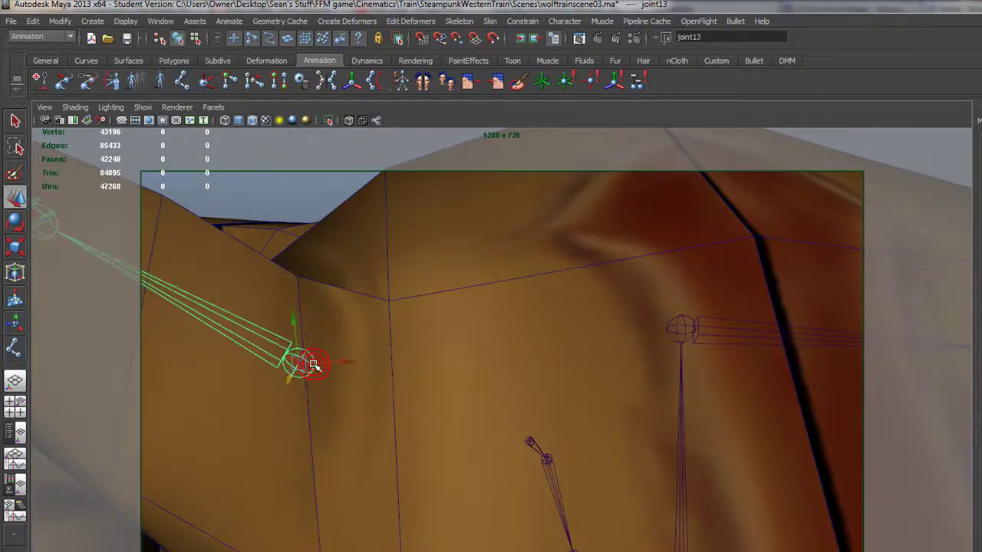
pyautogui.click(667, 327)
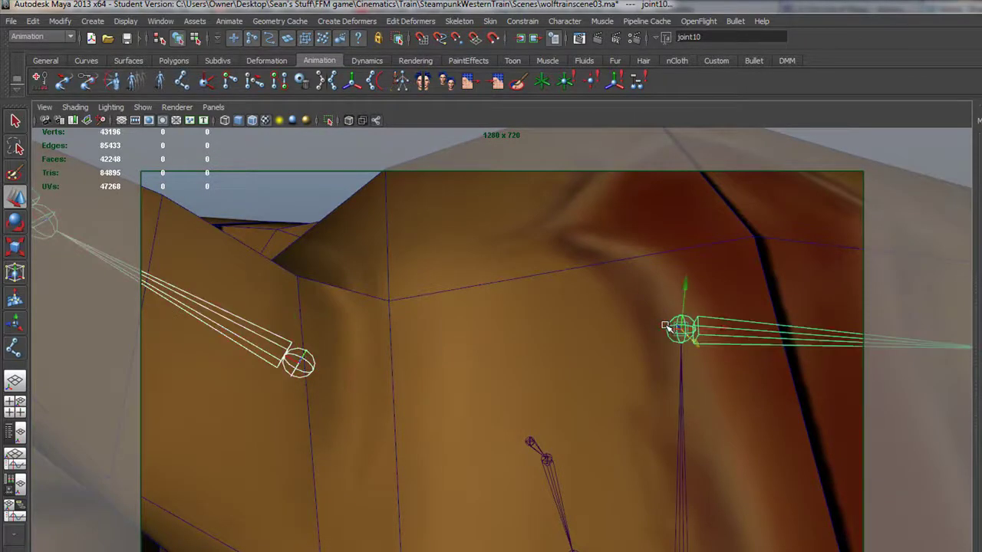
pyautogui.press('p')
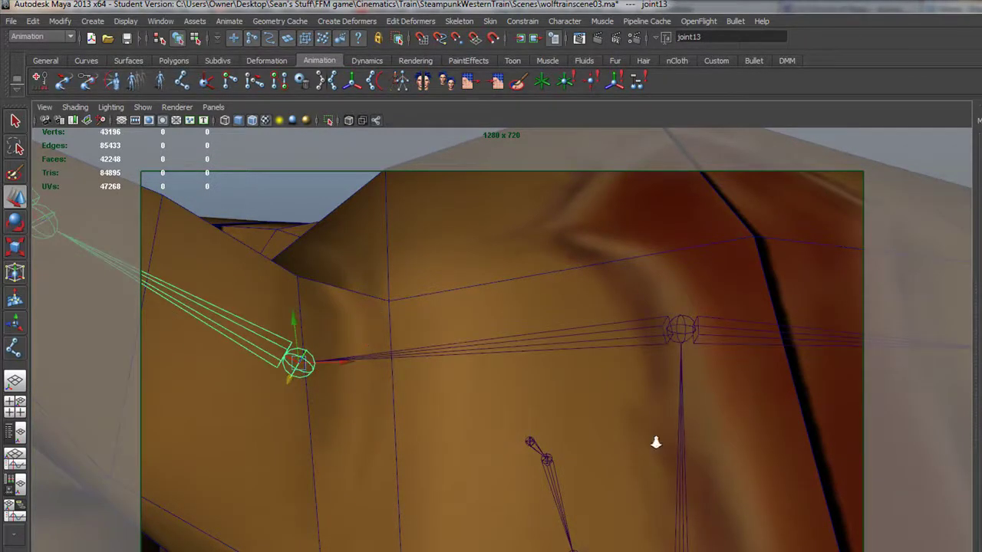
# Rotate both ear chains at their root joints so the bones run inside the ear meshes.
pyautogui.scroll(-5, 656, 442)
pyautogui.keyDown('alt'); pyautogui.moveTo(452, 368); pyautogui.dragTo(487, 412); pyautogui.keyUp('alt')
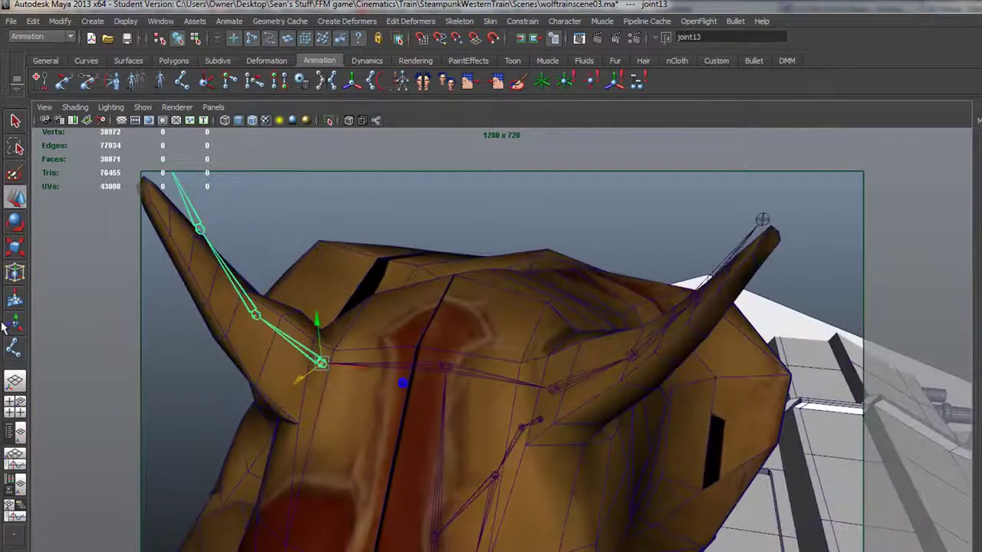
pyautogui.click(15, 222)
pyautogui.moveTo(311, 394); pyautogui.dragTo(322, 405)
pyautogui.click(559, 390)
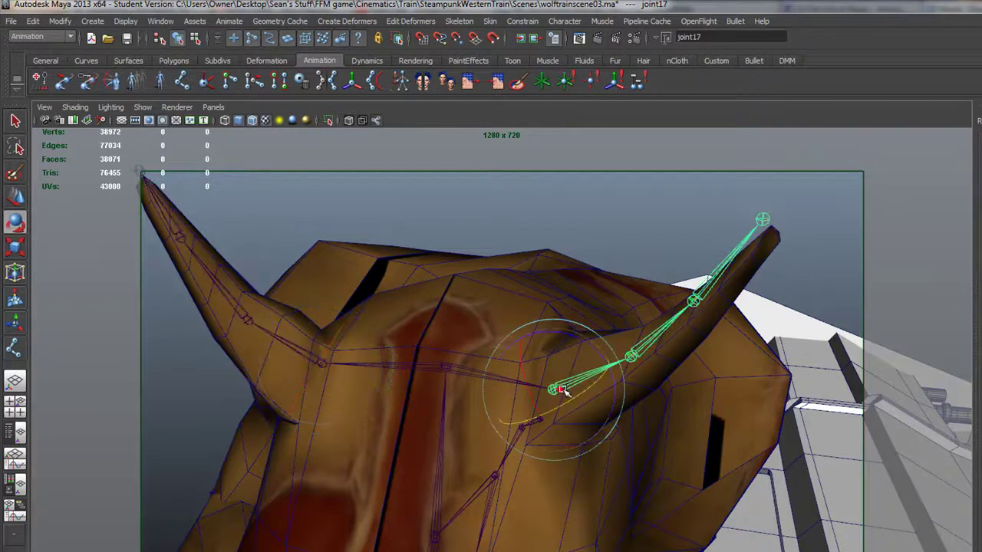
pyautogui.moveTo(558, 396); pyautogui.dragTo(556, 412)
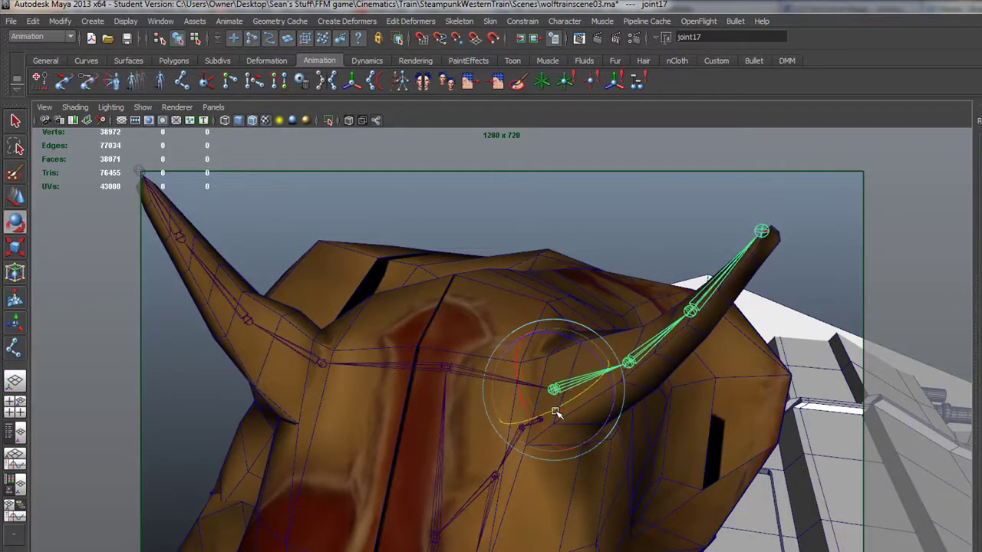
# Try to place a joint between the eyes, at the bridge of the snout, in the front view.
pyautogui.keyDown('alt'); pyautogui.moveTo(345, 421); pyautogui.dragTo(427, 413); pyautogui.keyUp('alt')
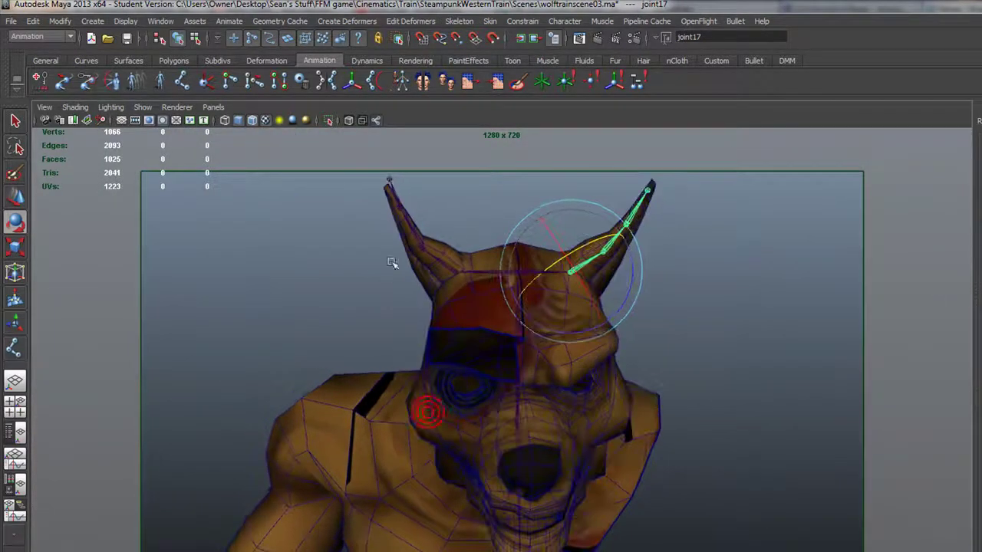
pyautogui.keyDown('alt'); pyautogui.moveTo(528, 293); pyautogui.dragTo(445, 322); pyautogui.keyUp('alt')
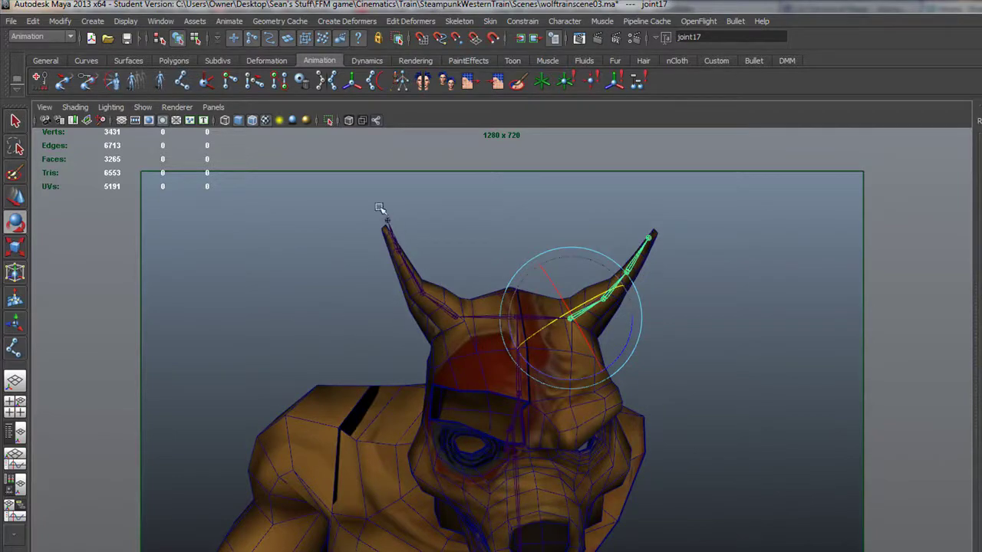
pyautogui.keyDown('alt'); pyautogui.moveTo(507, 308); pyautogui.dragTo(302, 329); pyautogui.keyUp('alt')
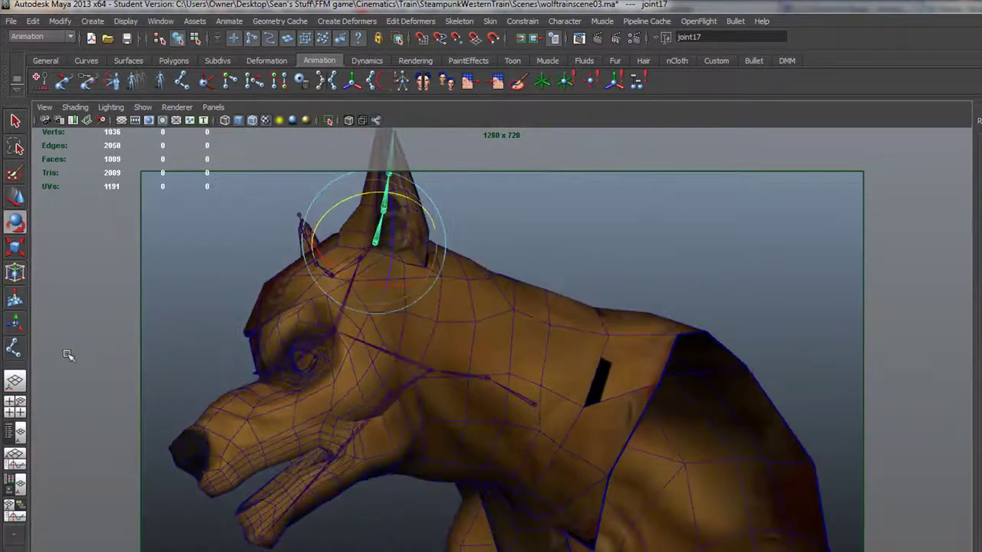
pyautogui.click(14, 348)
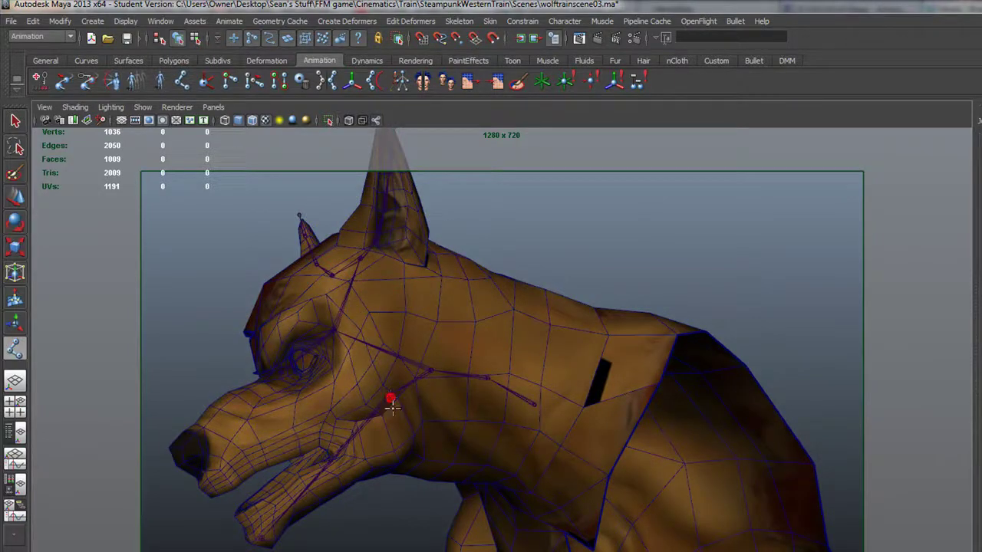
pyautogui.keyDown('alt'); pyautogui.moveTo(372, 411); pyautogui.dragTo(253, 434, button='right'); pyautogui.keyUp('alt')
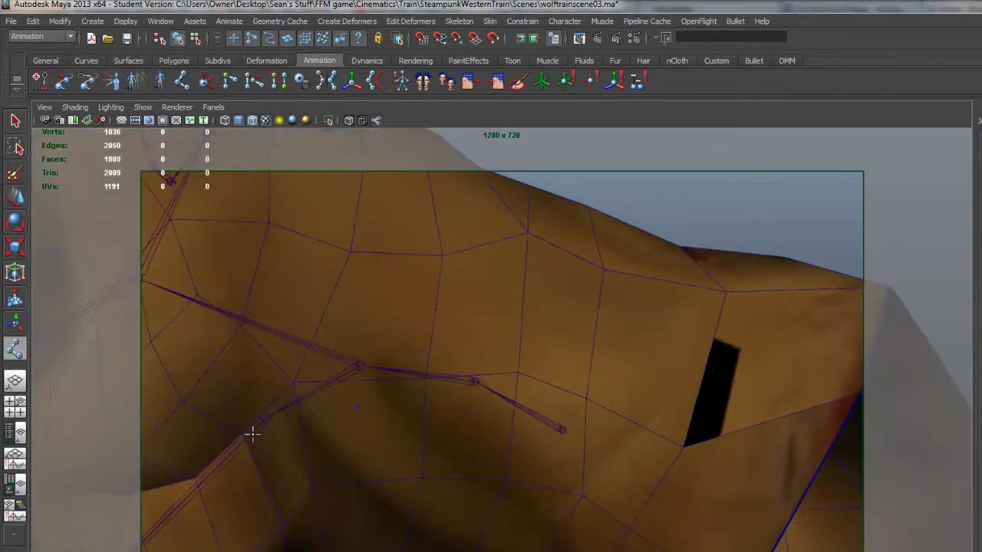
pyautogui.press('space')
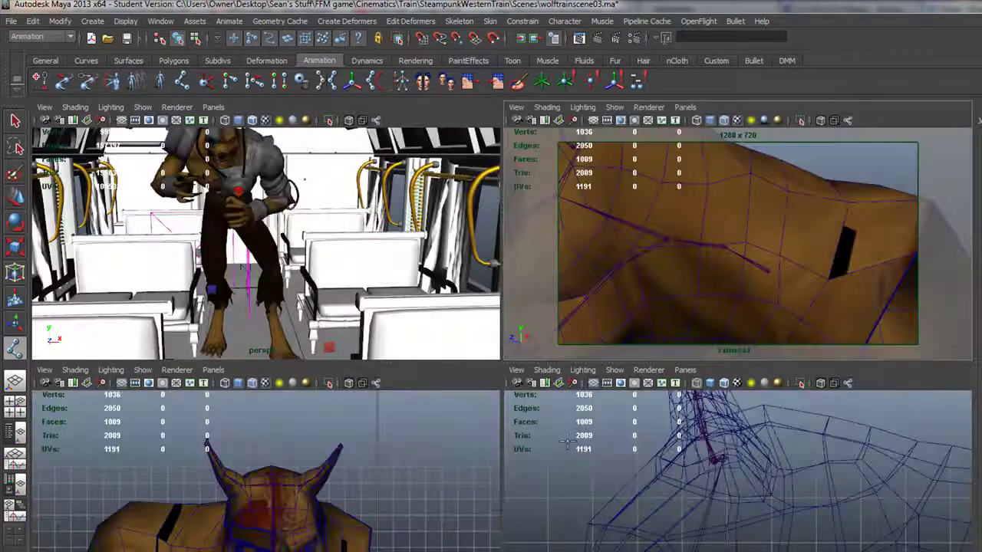
pyautogui.press('space')
pyautogui.keyDown('alt'); pyautogui.moveTo(412, 452); pyautogui.dragTo(480, 418, button='right'); pyautogui.keyUp('alt')
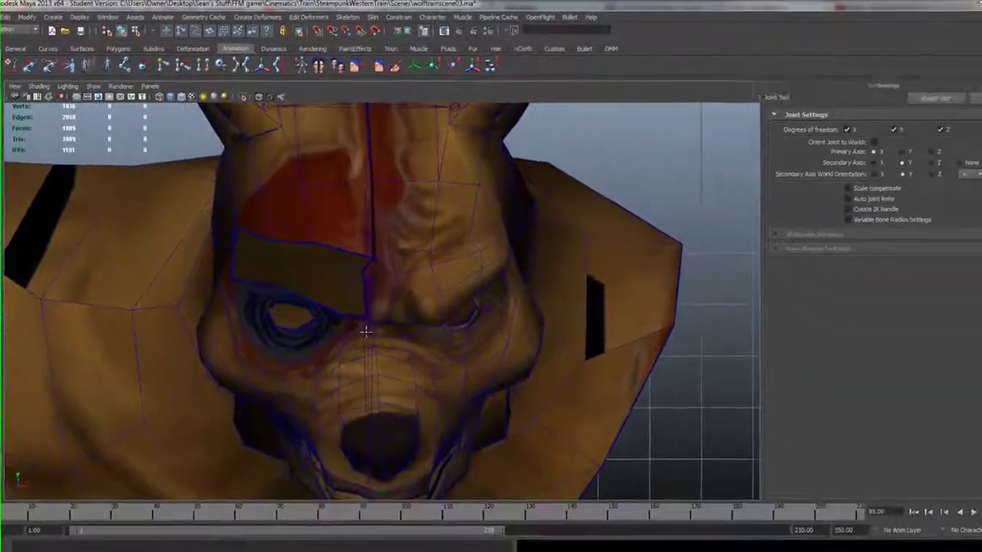
pyautogui.press('space')
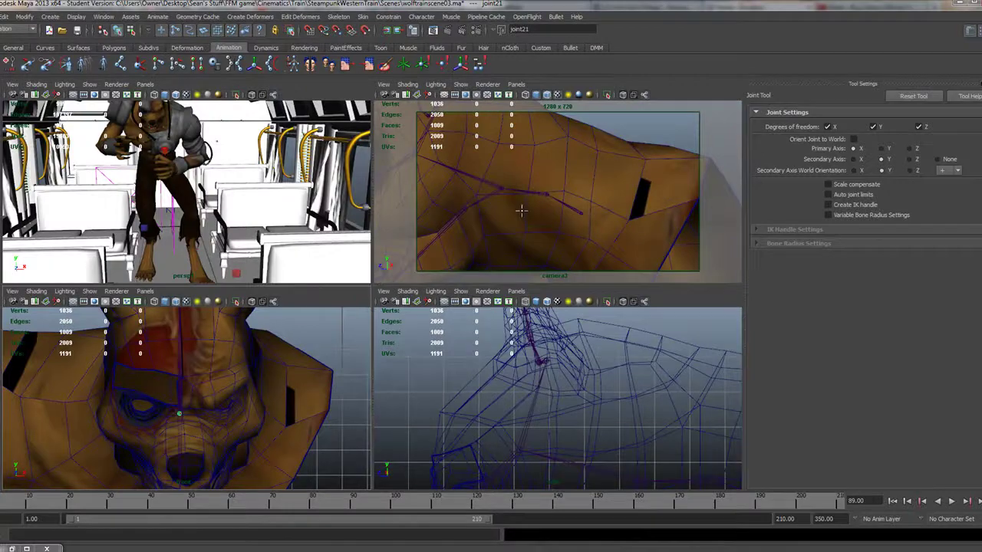
pyautogui.press('space')
# Select the jaw joint, the joint at the base of the head and the end joint near the eye, examining which bones each one controls.
pyautogui.scroll(-5, 520, 210)
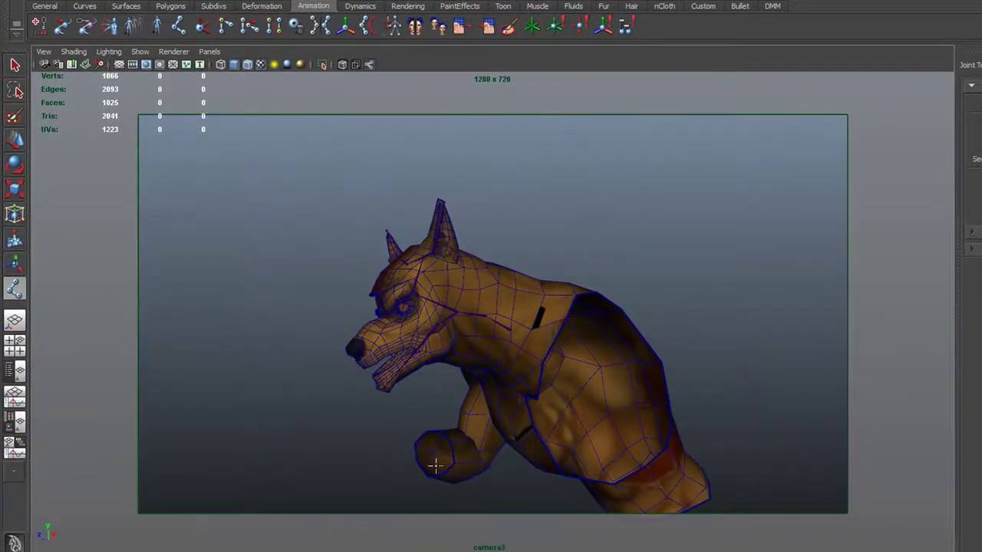
pyautogui.scroll(5, 367, 333)
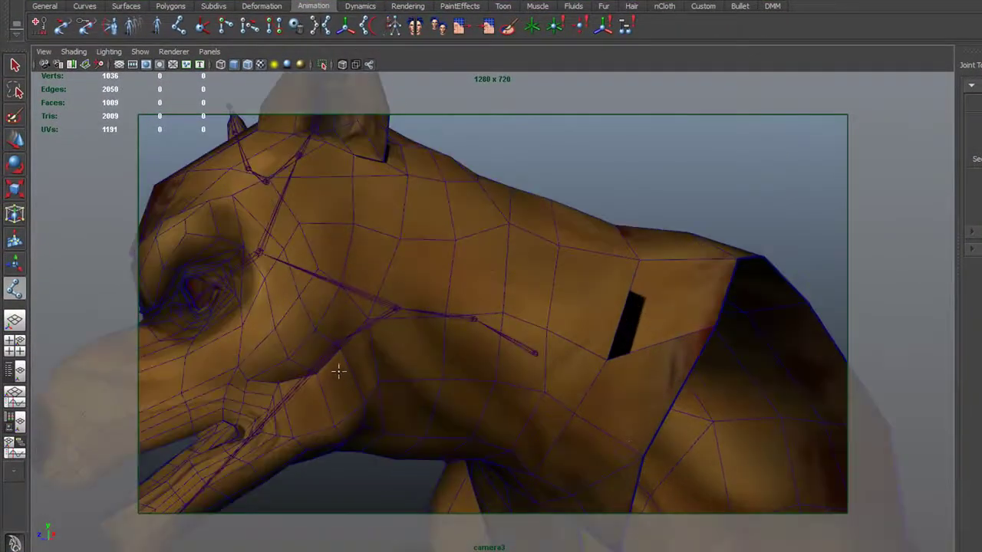
pyautogui.press('q')
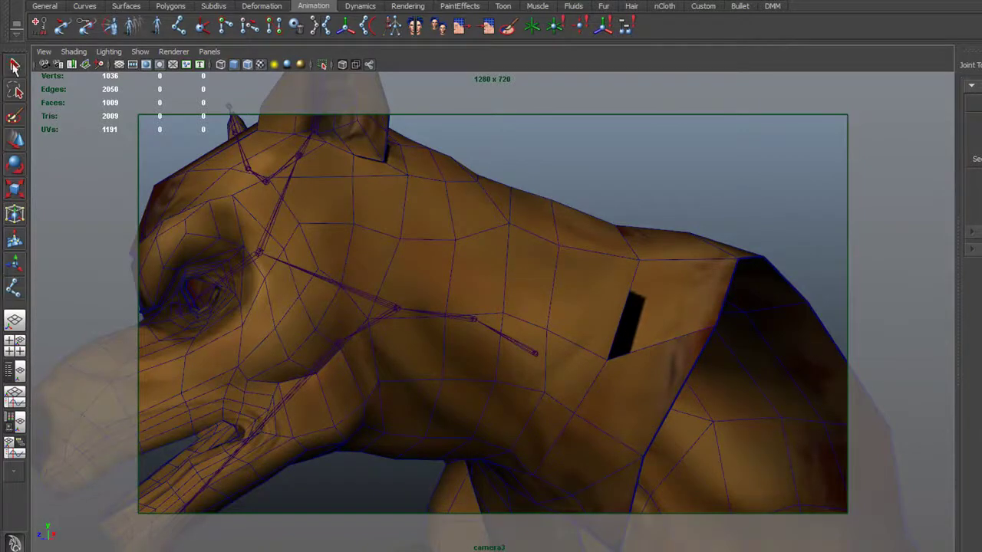
pyautogui.click(339, 344)
pyautogui.scroll(-3, 294, 391)
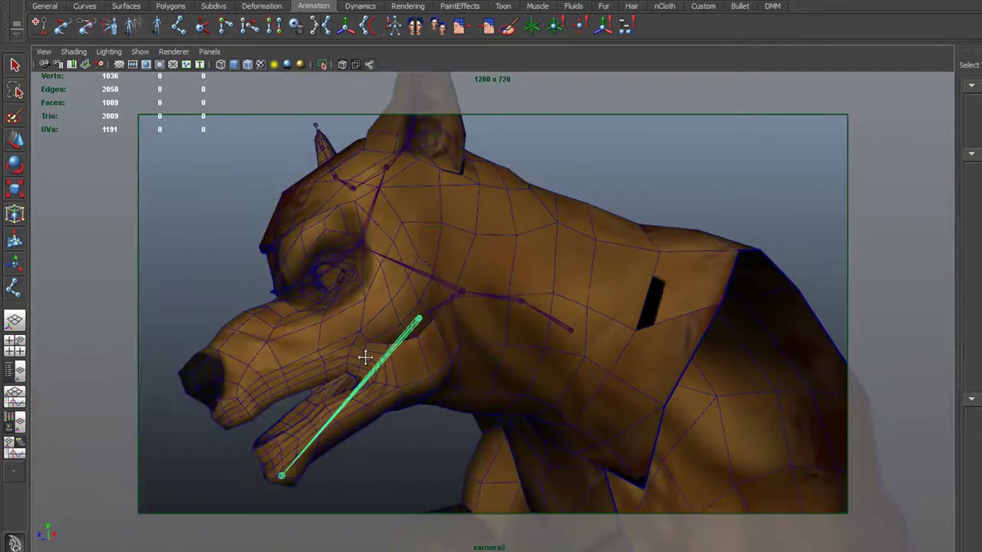
pyautogui.scroll(5, 363, 355)
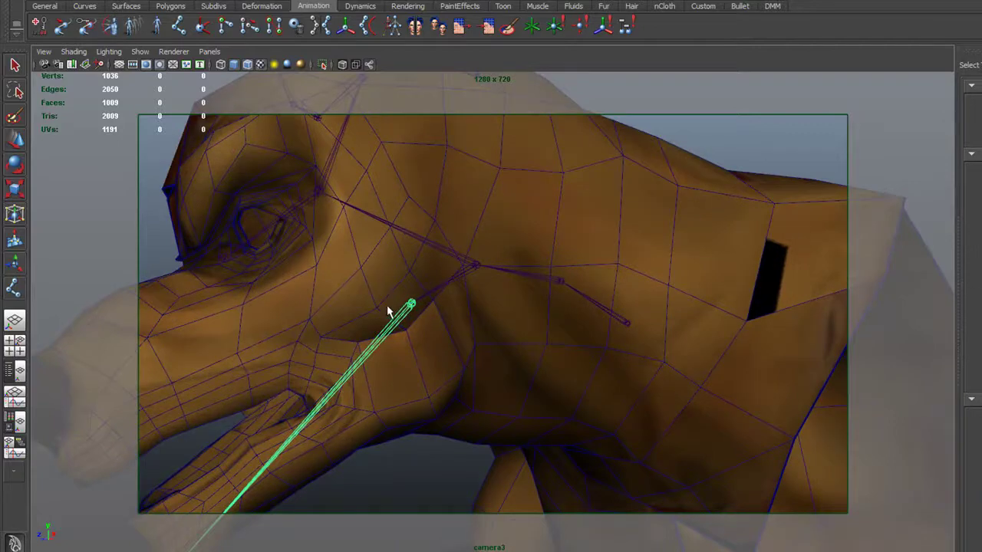
pyautogui.scroll(-3, 230, 460)
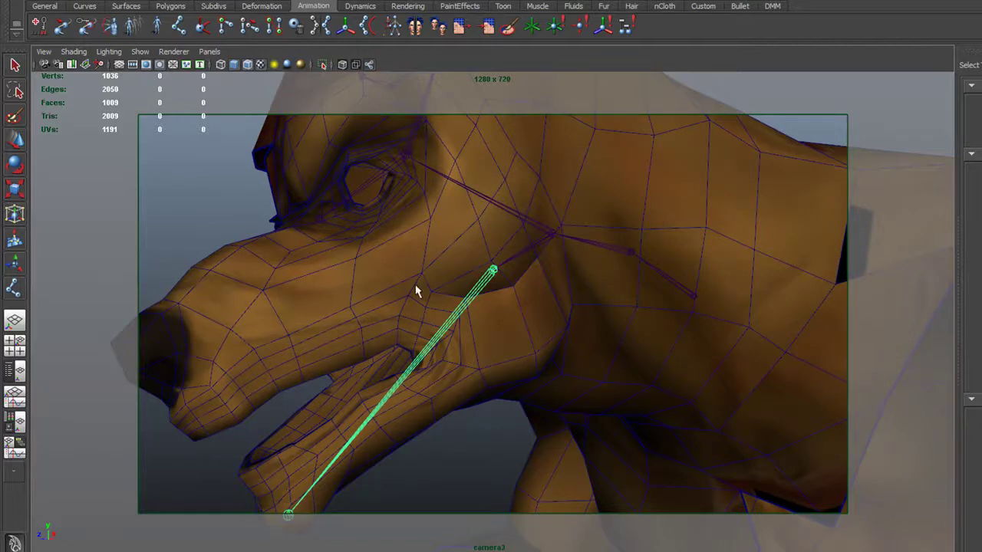
pyautogui.click(512, 213)
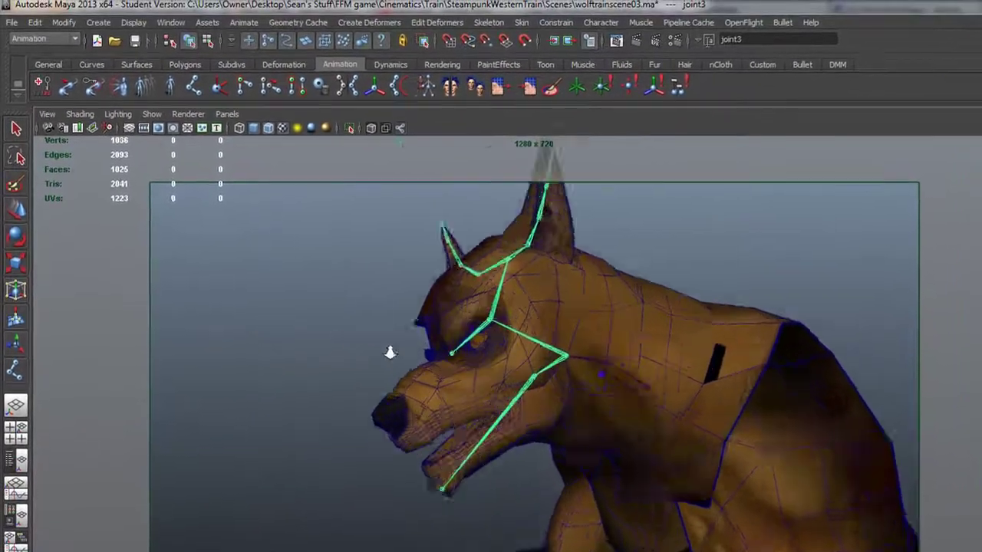
pyautogui.keyDown('alt'); pyautogui.moveTo(390, 351); pyautogui.dragTo(544, 399, button='right'); pyautogui.keyUp('alt')
pyautogui.keyDown('alt'); pyautogui.moveTo(544, 399); pyautogui.dragTo(478, 396); pyautogui.keyUp('alt')
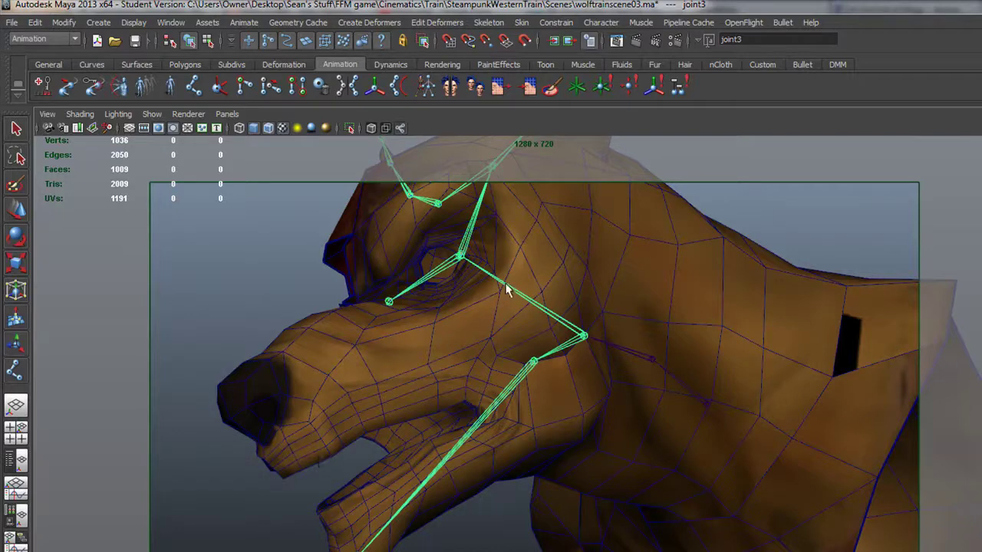
pyautogui.keyDown('alt'); pyautogui.moveTo(535, 323); pyautogui.dragTo(641, 323); pyautogui.keyUp('alt')
pyautogui.click(639, 329)
pyautogui.moveTo(756, 390)
pyautogui.keyDown('alt'); pyautogui.mouseDown()
pyautogui.moveTo(621, 388)
pyautogui.moveTo(584, 365)
pyautogui.moveTo(600, 403)
pyautogui.moveTo(561, 397)
pyautogui.moveTo(172, 453)
pyautogui.moveTo(98, 399)
pyautogui.moveTo(536, 384)
pyautogui.moveTo(527, 378)
pyautogui.moveTo(502, 438)
pyautogui.moveTo(514, 394)
pyautogui.moveTo(496, 394)
pyautogui.moveTo(502, 389)
pyautogui.mouseUp(); pyautogui.keyUp('alt')
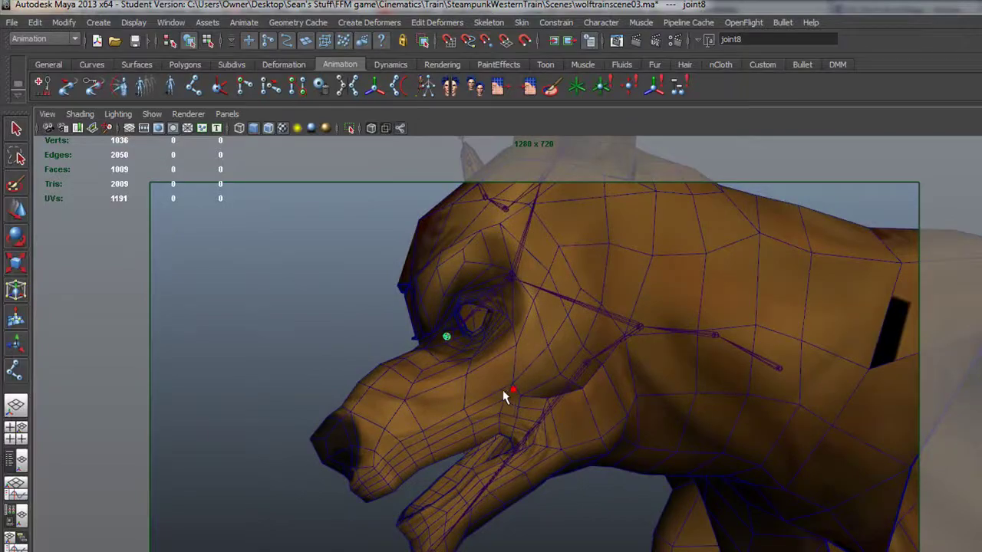
# Add a two-joint snout chain in the side view, branching from the head joint to mid-snout and the nose tip.
pyautogui.click(15, 371)
pyautogui.press('space')
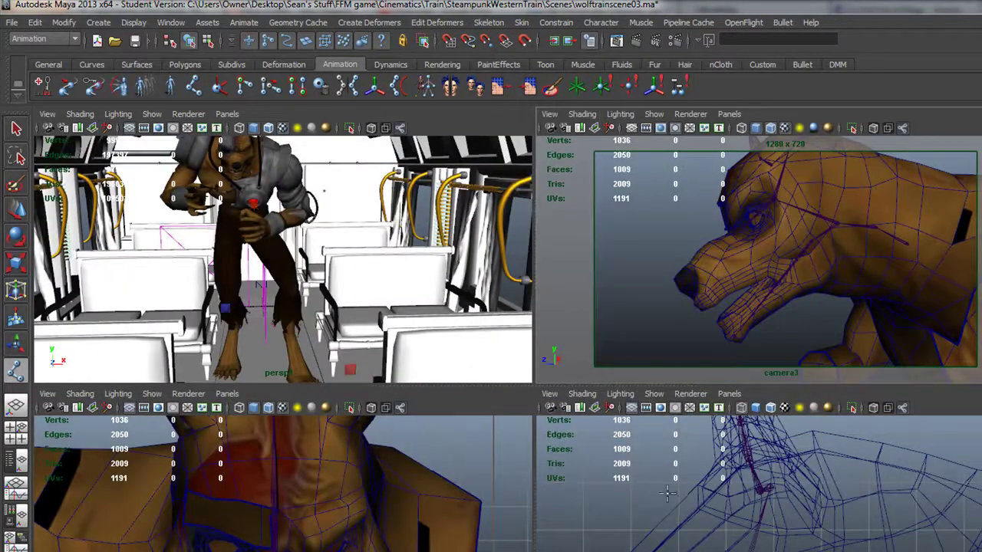
pyautogui.press('space')
pyautogui.keyDown('alt'); pyautogui.moveTo(447, 491); pyautogui.dragTo(680, 161, button='middle'); pyautogui.keyUp('alt')
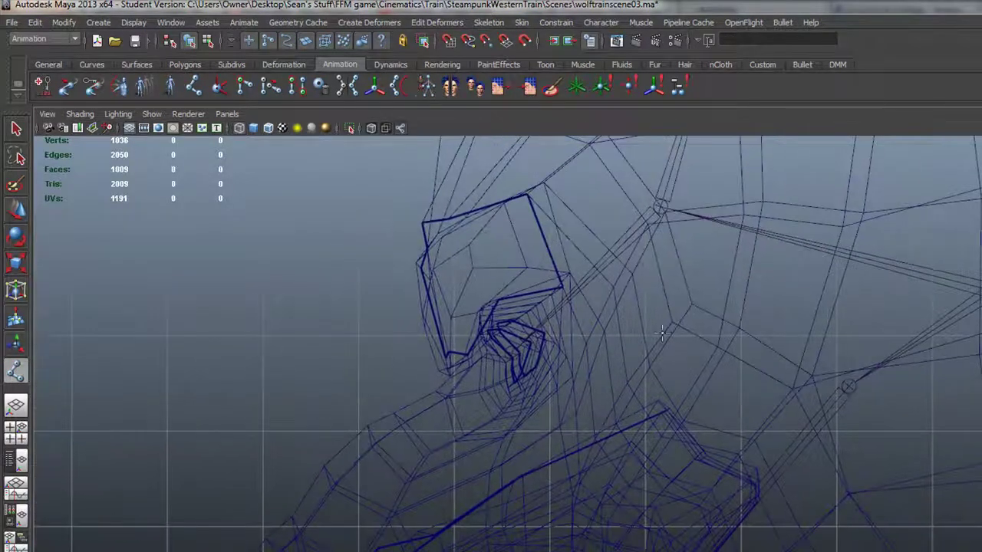
pyautogui.click(661, 206)
pyautogui.click(512, 353)
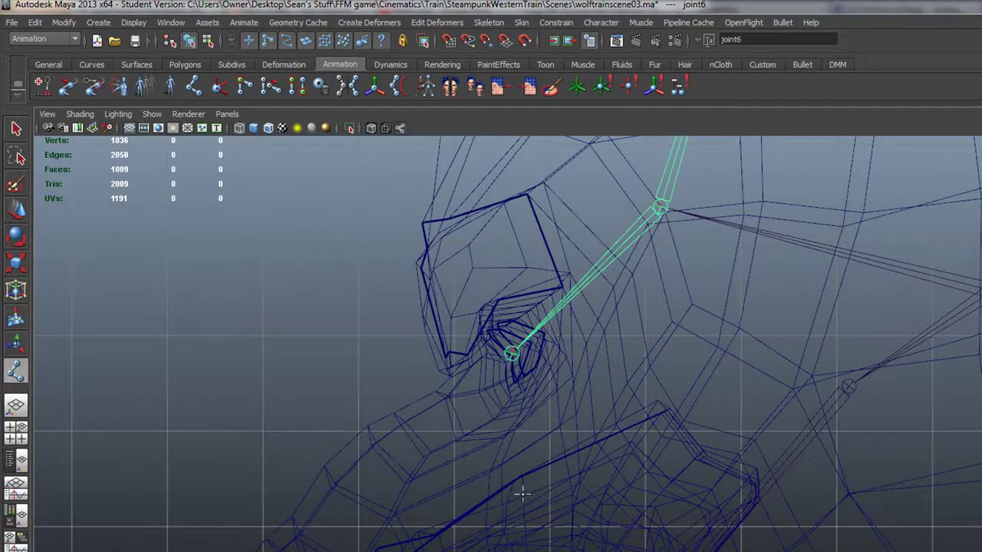
pyautogui.keyDown('alt'); pyautogui.moveTo(537, 474); pyautogui.dragTo(564, 387, button='middle'); pyautogui.keyUp('alt')
pyautogui.keyDown('alt'); pyautogui.moveTo(748, 331); pyautogui.dragTo(701, 322, button='right'); pyautogui.keyUp('alt')
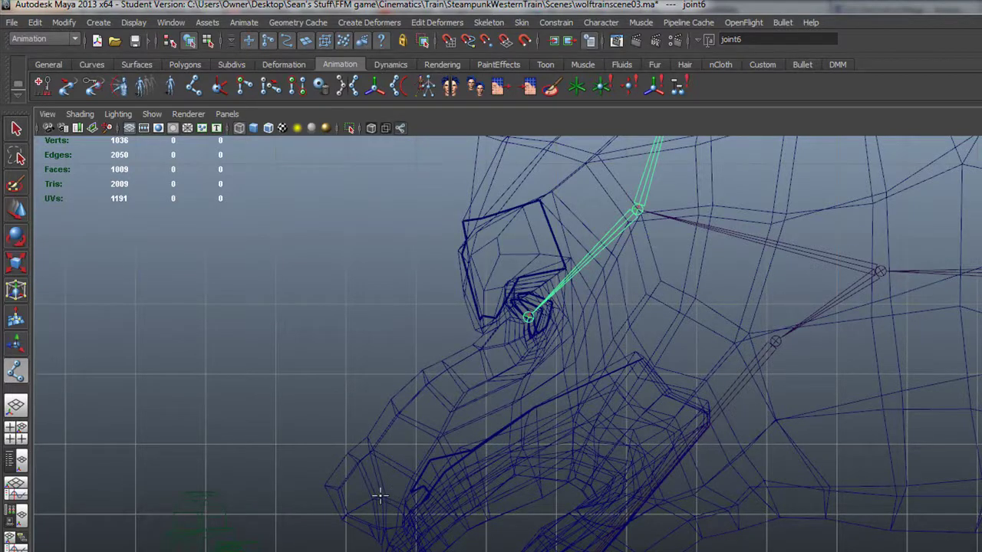
pyautogui.click(472, 400)
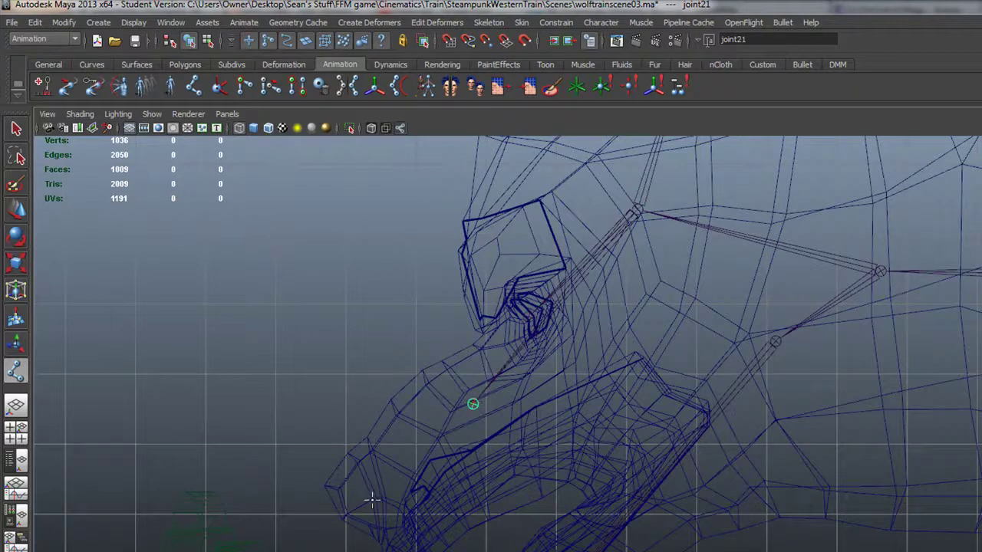
pyautogui.press('Return')
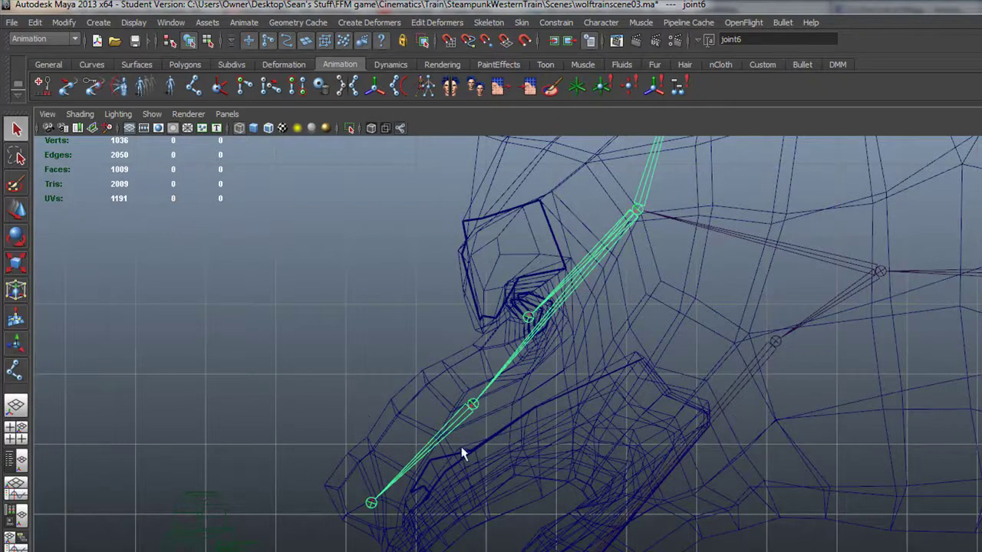
# Select the snout, head and neck-end joints in turn, examining which bones each one controls.
pyautogui.click(16, 208)
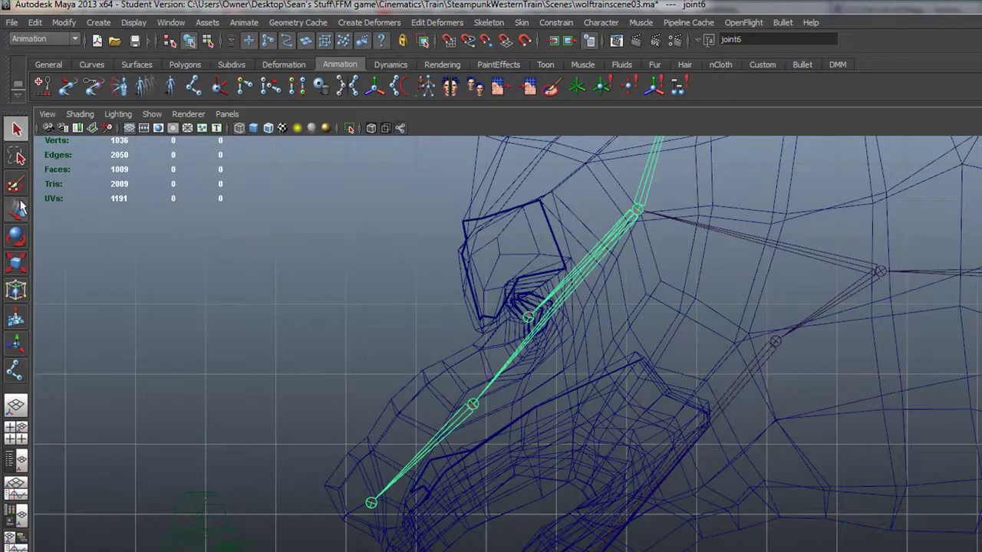
pyautogui.click(368, 500)
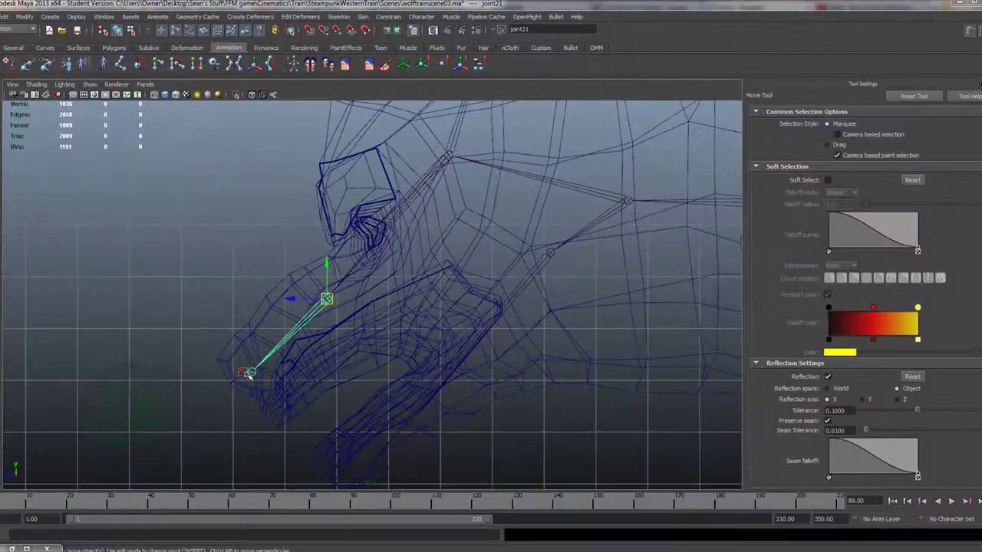
pyautogui.click(365, 499)
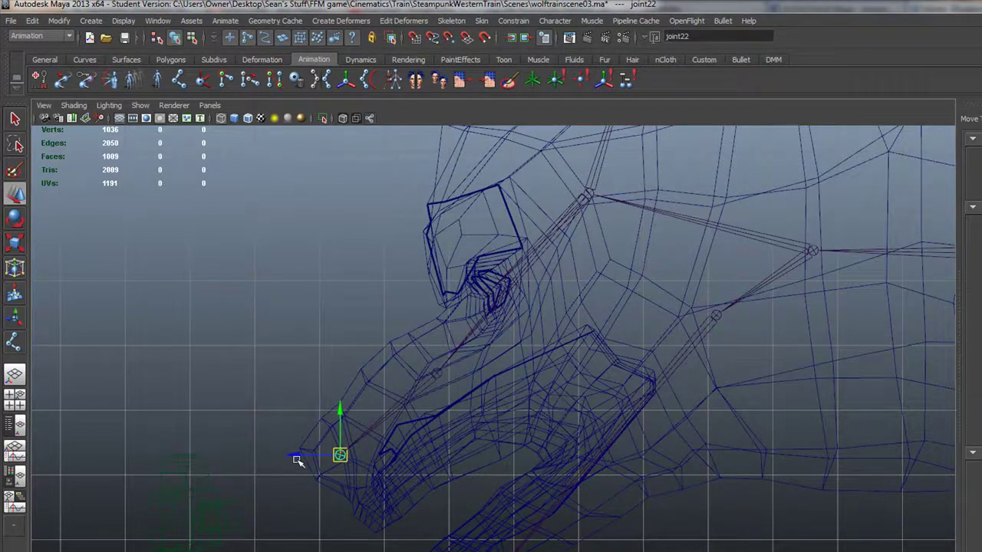
pyautogui.click(592, 194)
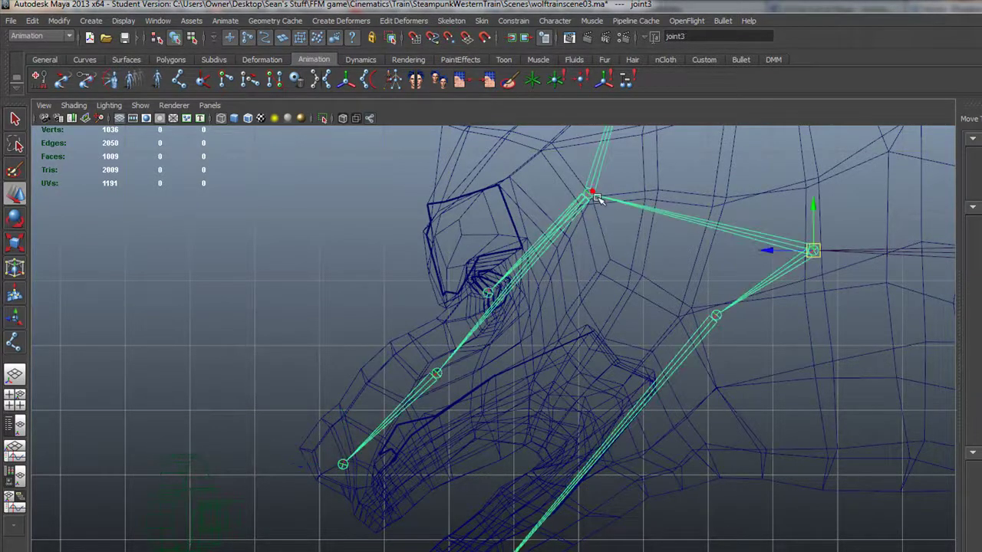
pyautogui.click(488, 295)
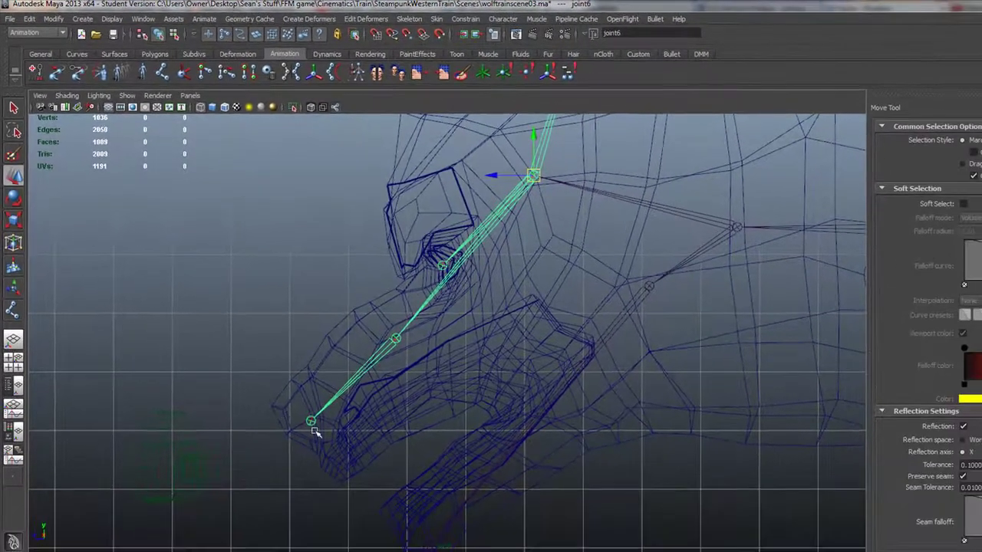
pyautogui.click(648, 289)
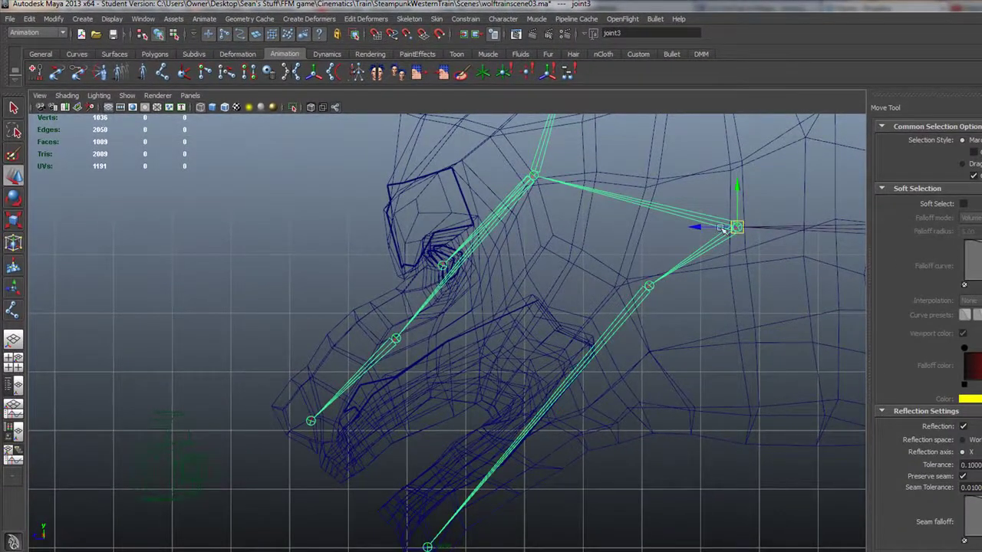
pyautogui.scroll(-6, 727, 242)
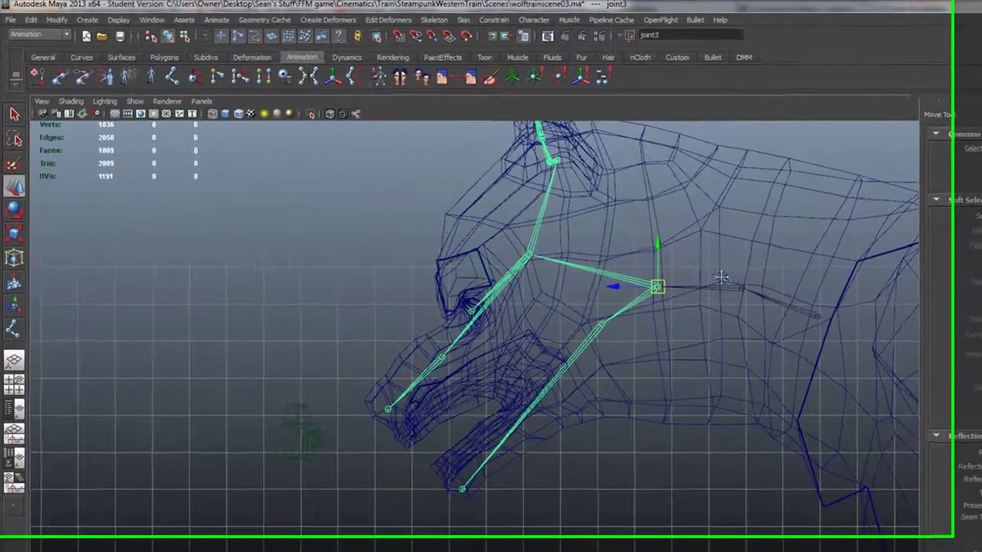
pyautogui.keyDown('alt'); pyautogui.moveTo(674, 258); pyautogui.dragTo(659, 425, button='middle'); pyautogui.keyUp('alt')
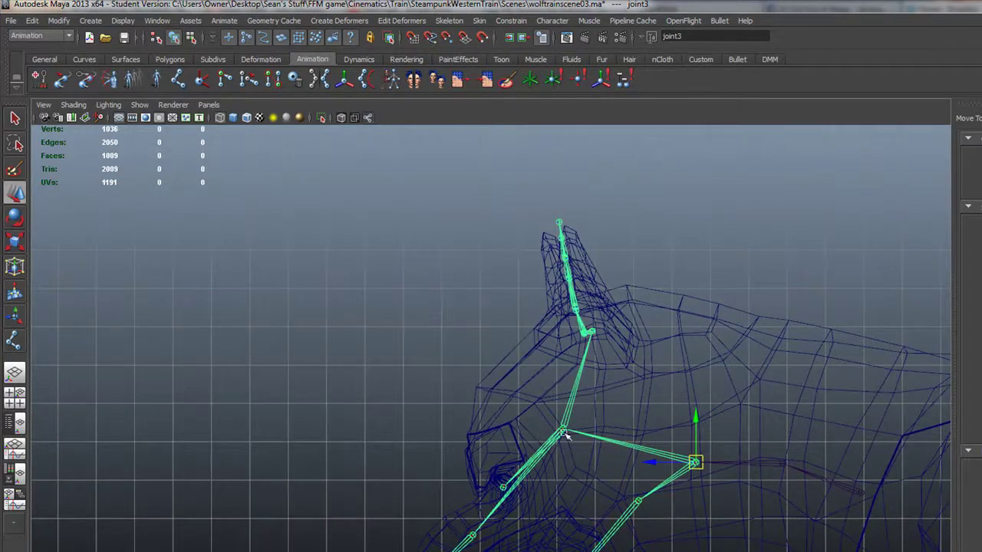
# Place a separate joint at the throat, below the neck chain, and nudge it just inside the mesh's lower edge.
pyautogui.keyDown('alt'); pyautogui.moveTo(565, 434); pyautogui.dragTo(398, 312, button='middle'); pyautogui.keyUp('alt')
pyautogui.keyDown('alt'); pyautogui.moveTo(398, 312); pyautogui.dragTo(545, 447, button='right'); pyautogui.keyUp('alt')
pyautogui.click(14, 340)
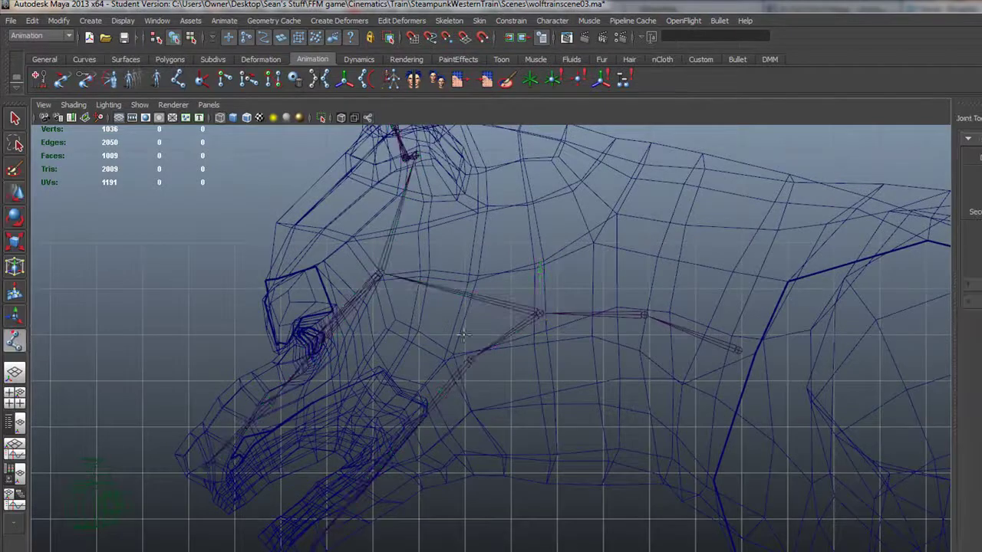
pyautogui.click(571, 453)
pyautogui.press('w')
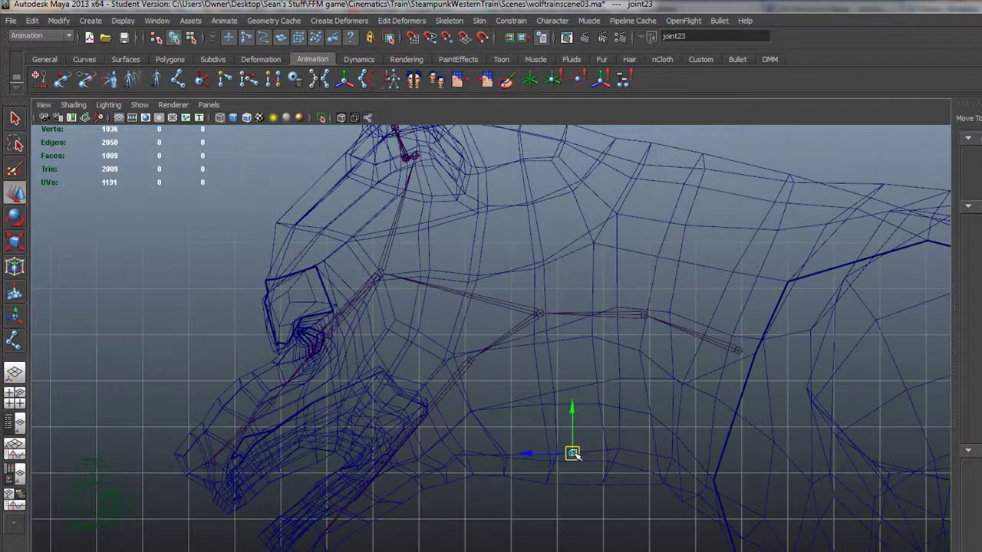
pyautogui.moveTo(572, 454)
pyautogui.mouseDown()
pyautogui.moveTo(558, 445)
pyautogui.moveTo(630, 454)
pyautogui.moveTo(547, 462)
pyautogui.moveTo(615, 441)
pyautogui.moveTo(592, 461)
pyautogui.moveTo(577, 459)
pyautogui.moveTo(587, 376)
pyautogui.moveTo(569, 490)
pyautogui.moveTo(585, 465)
pyautogui.moveTo(589, 374)
pyautogui.moveTo(606, 426)
pyautogui.moveTo(552, 441)
pyautogui.moveTo(574, 454)
pyautogui.mouseUp()
# Parent the throat joint to the middle neck joint.
pyautogui.click(616, 316)
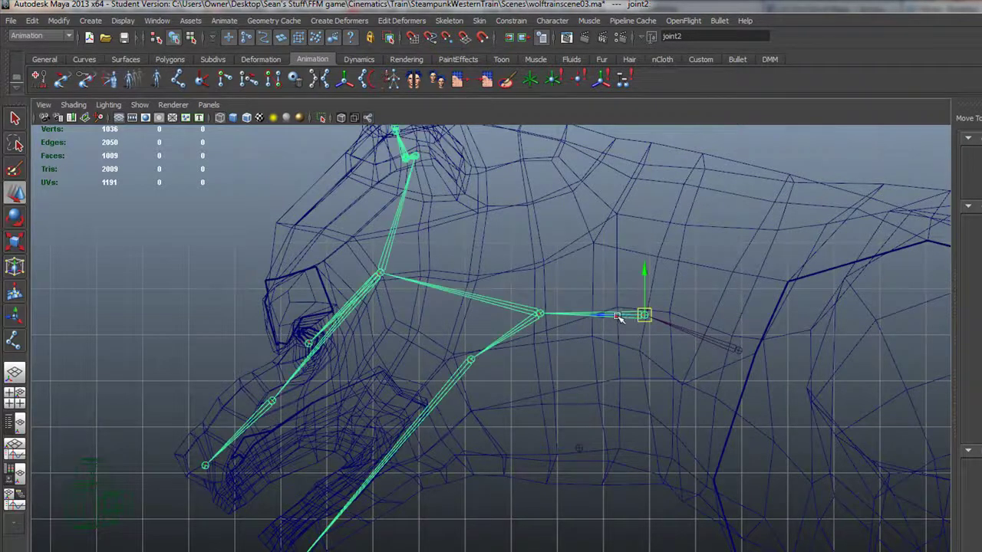
pyautogui.click(579, 443)
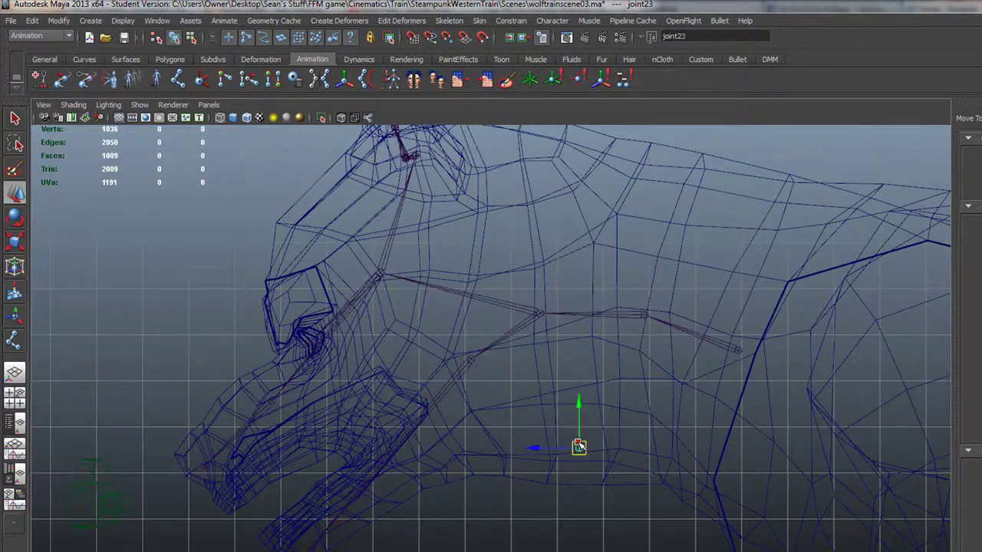
pyautogui.click(637, 314)
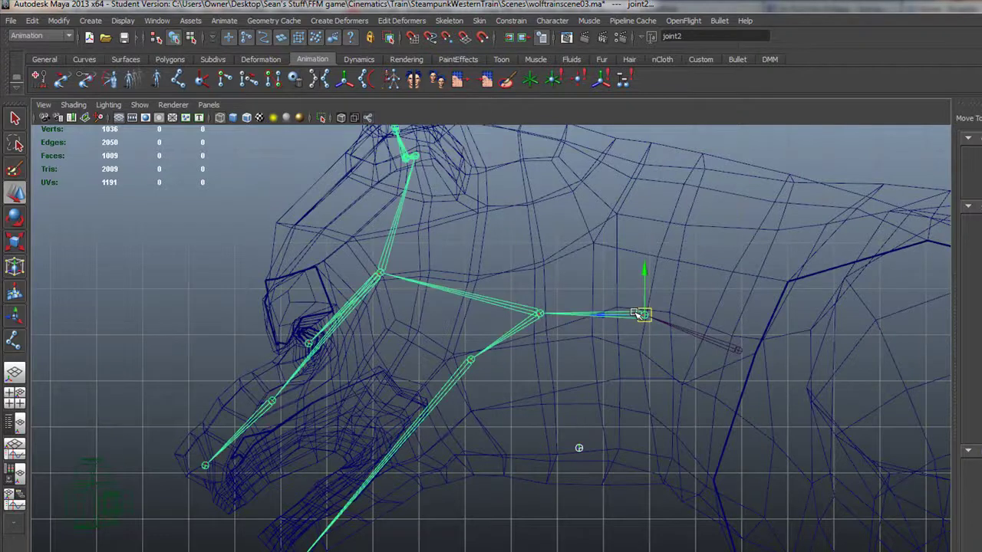
pyautogui.press('p')
pyautogui.moveTo(580, 447)
pyautogui.mouseDown()
pyautogui.moveTo(541, 431)
pyautogui.moveTo(588, 433)
pyautogui.moveTo(547, 448)
pyautogui.moveTo(589, 452)
pyautogui.mouseUp()
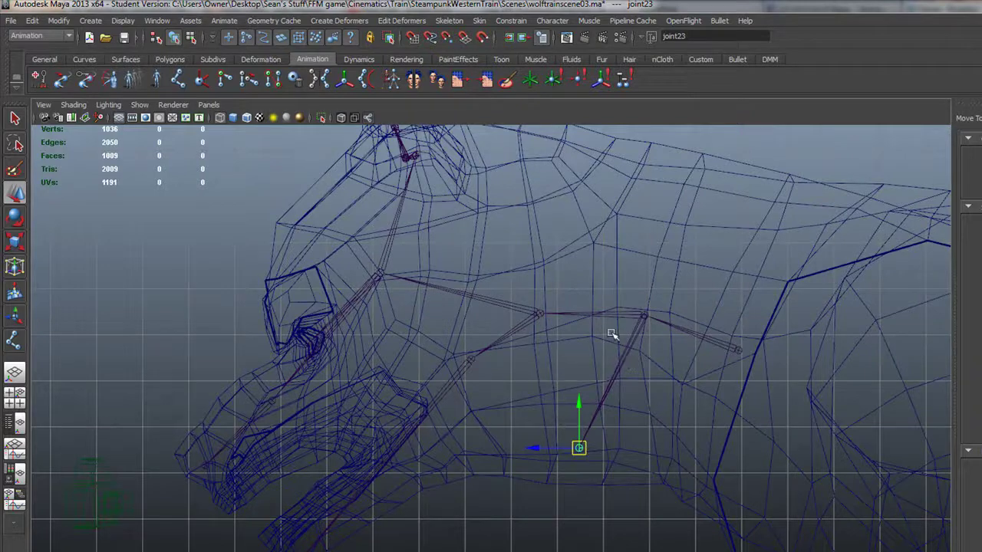
# Add a joint near the upper edge of the neck behind the ears, branching from the middle neck joint.
pyautogui.scroll(-2, 630, 380)
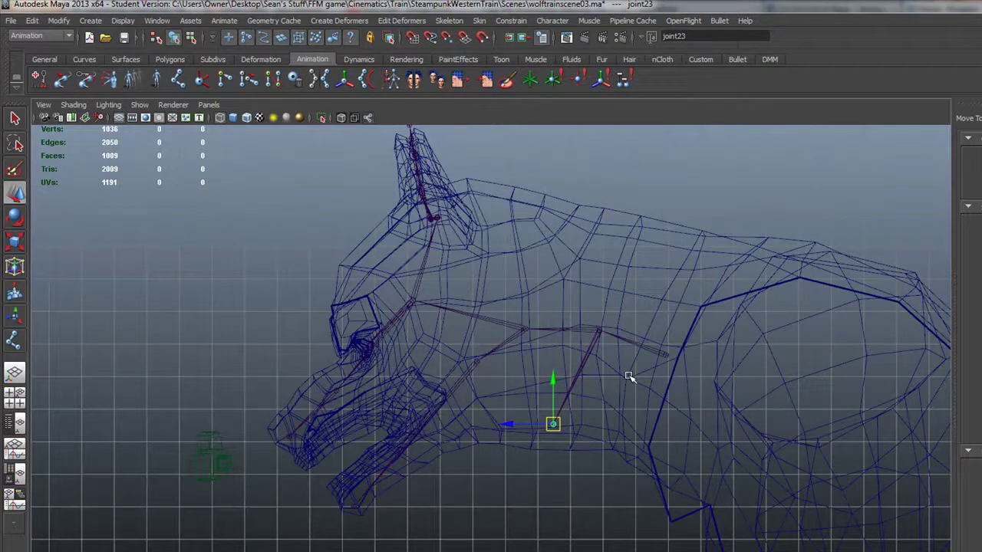
pyautogui.click(14, 341)
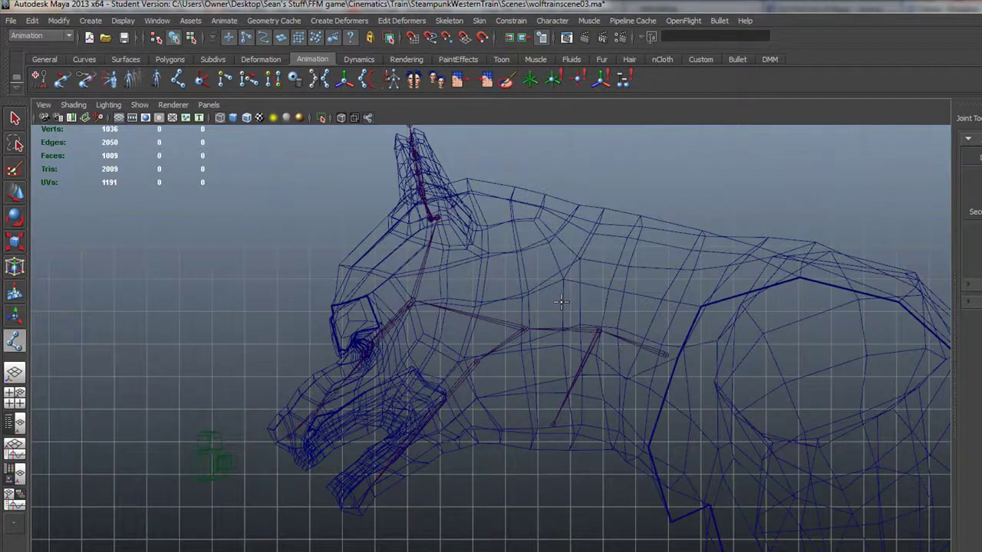
pyautogui.keyDown('alt'); pyautogui.moveTo(383, 328); pyautogui.dragTo(721, 428, button='right'); pyautogui.keyUp('alt')
pyautogui.keyDown('alt'); pyautogui.moveTo(630, 366); pyautogui.dragTo(518, 529, button='middle'); pyautogui.keyUp('alt')
pyautogui.keyDown('alt'); pyautogui.moveTo(573, 463); pyautogui.dragTo(591, 443, button='right'); pyautogui.keyUp('alt')
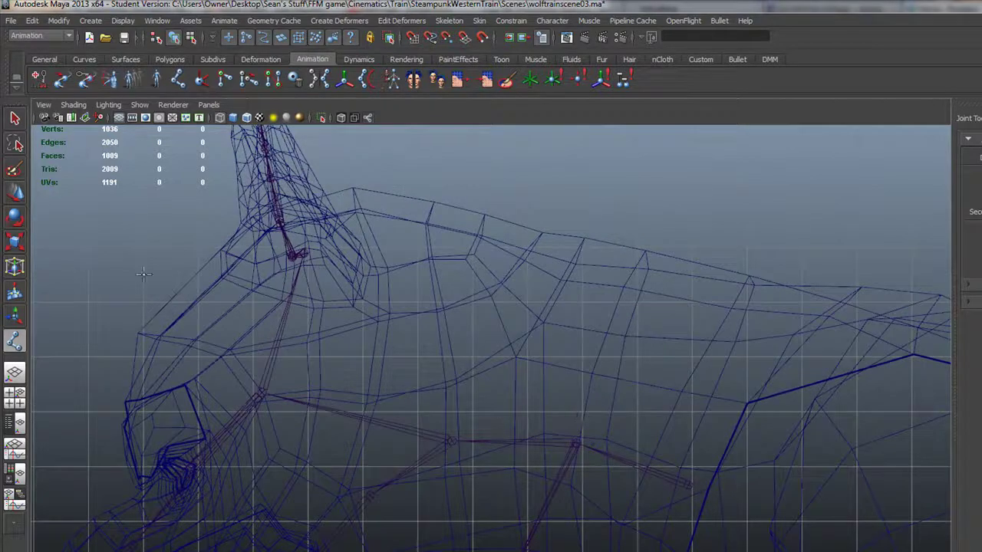
pyautogui.click(574, 441)
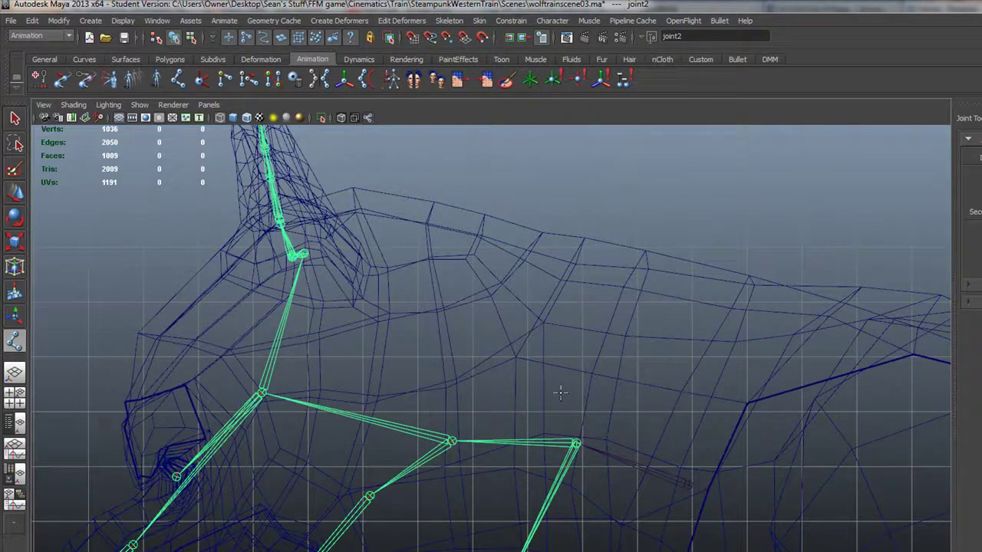
pyautogui.click(510, 248)
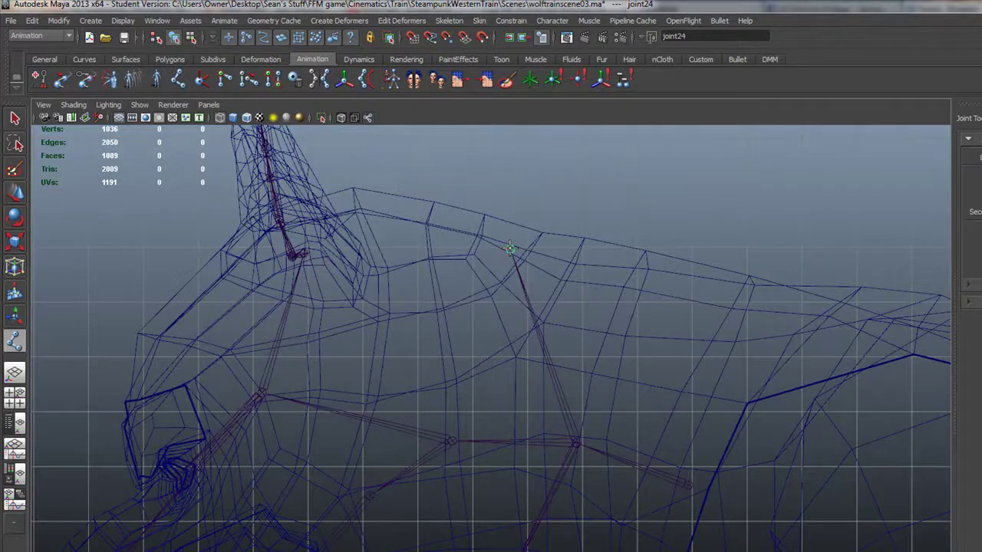
pyautogui.press('w')
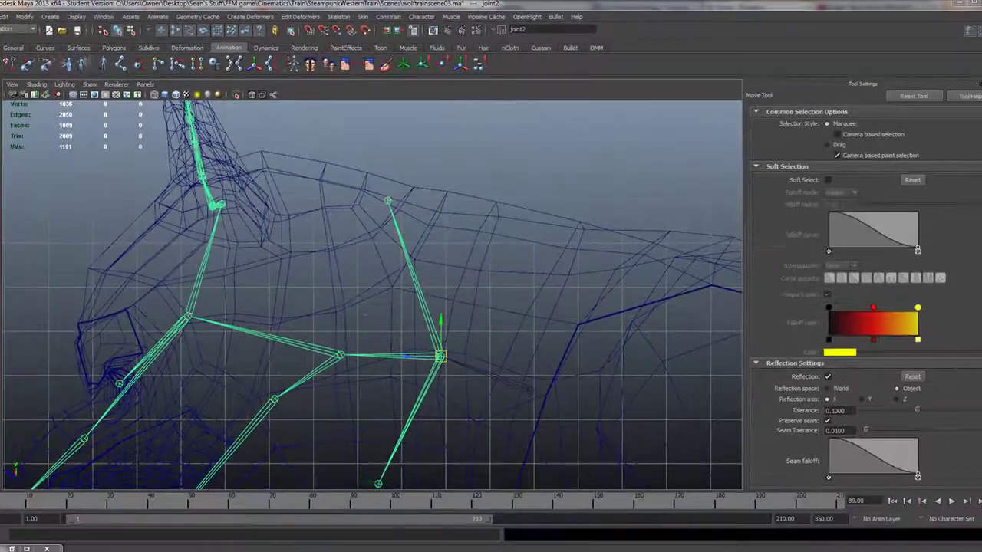
# Add a second upper-neck joint farther back toward the shoulders, branching from the same middle neck joint.
pyautogui.press('y')
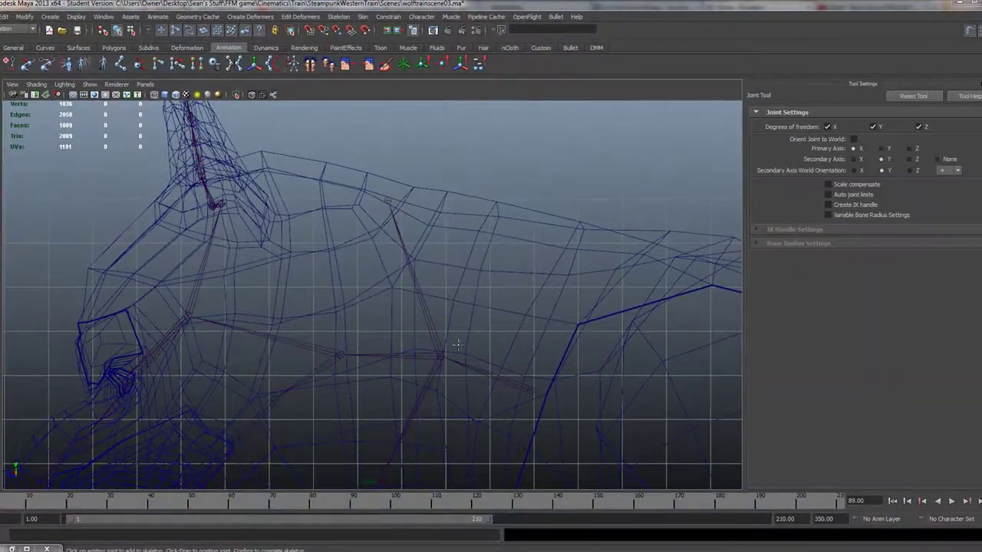
pyautogui.click(442, 358)
pyautogui.click(498, 212)
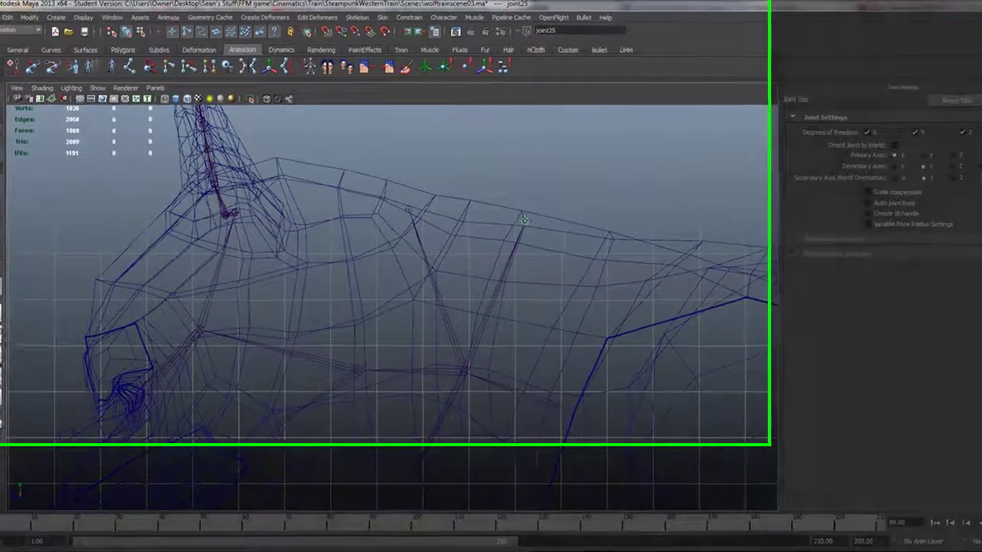
pyautogui.press('Return')
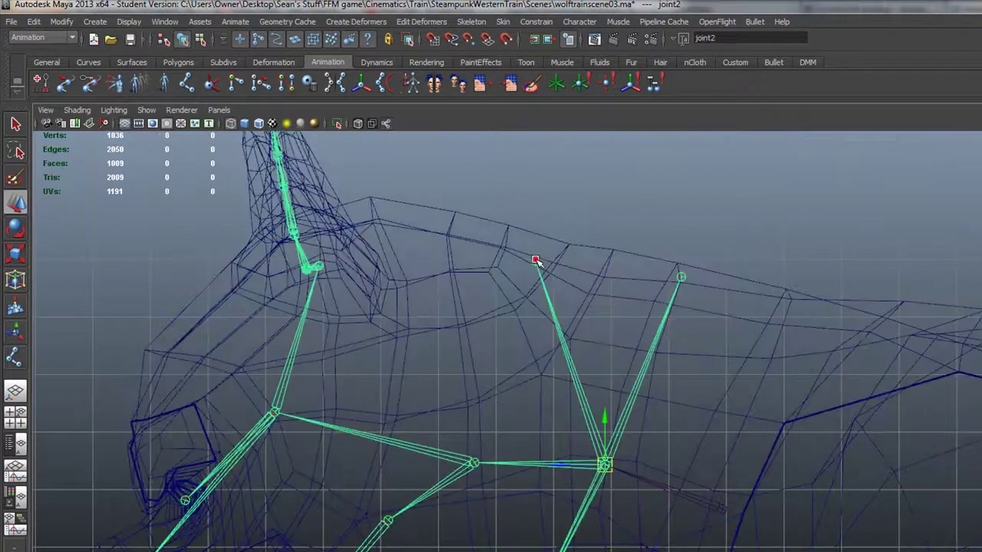
# Move the rear upper-neck joint forward and nudge the front one so both sit just under the neck surface.
pyautogui.click(534, 249)
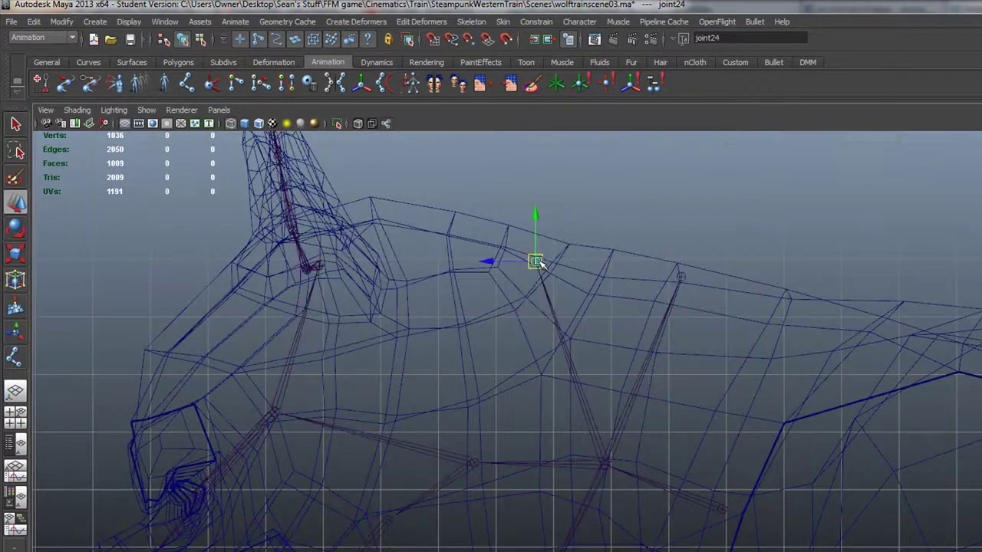
pyautogui.moveTo(542, 261)
pyautogui.mouseDown()
pyautogui.moveTo(655, 268)
pyautogui.moveTo(542, 258)
pyautogui.mouseUp()
pyautogui.click(684, 277)
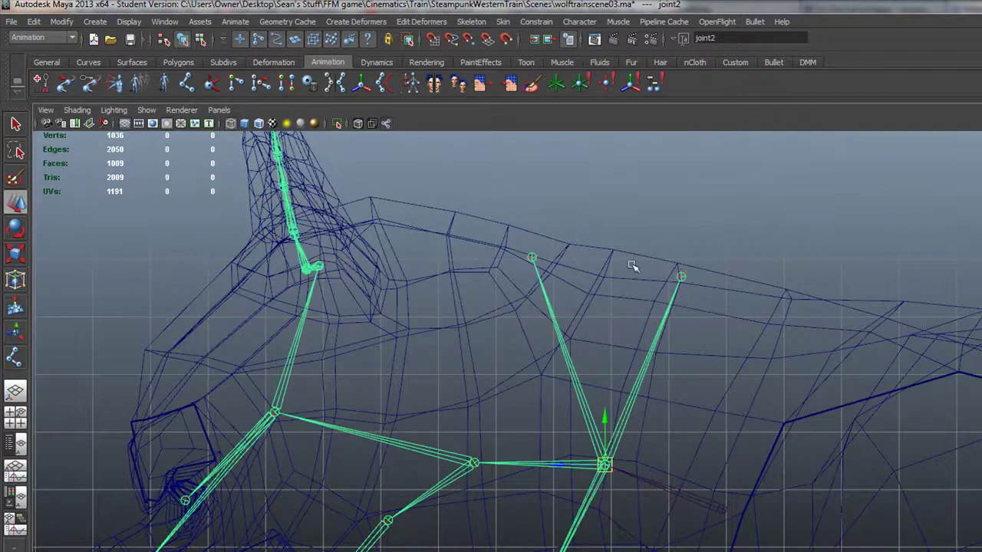
pyautogui.click(681, 277)
pyautogui.moveTo(681, 277); pyautogui.dragTo(648, 275)
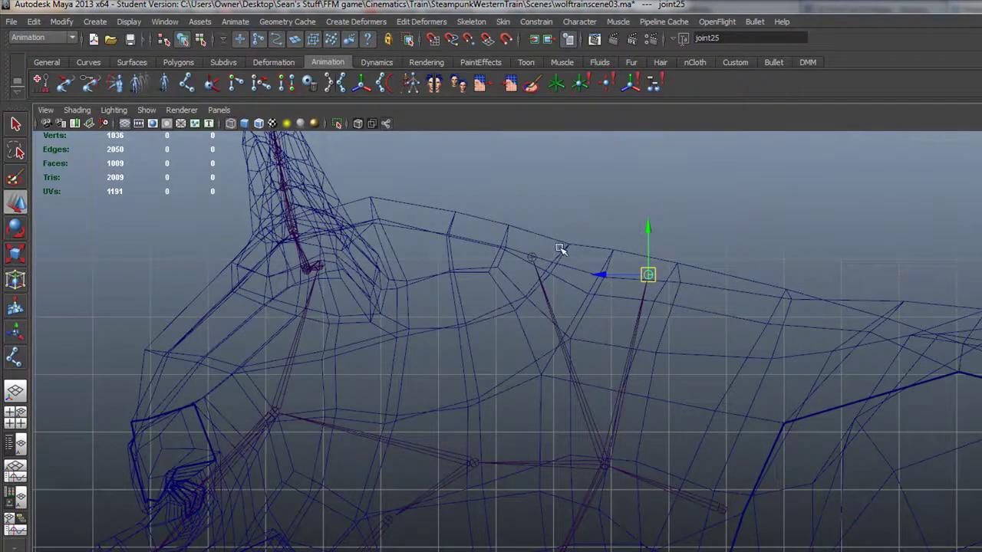
pyautogui.click(532, 257)
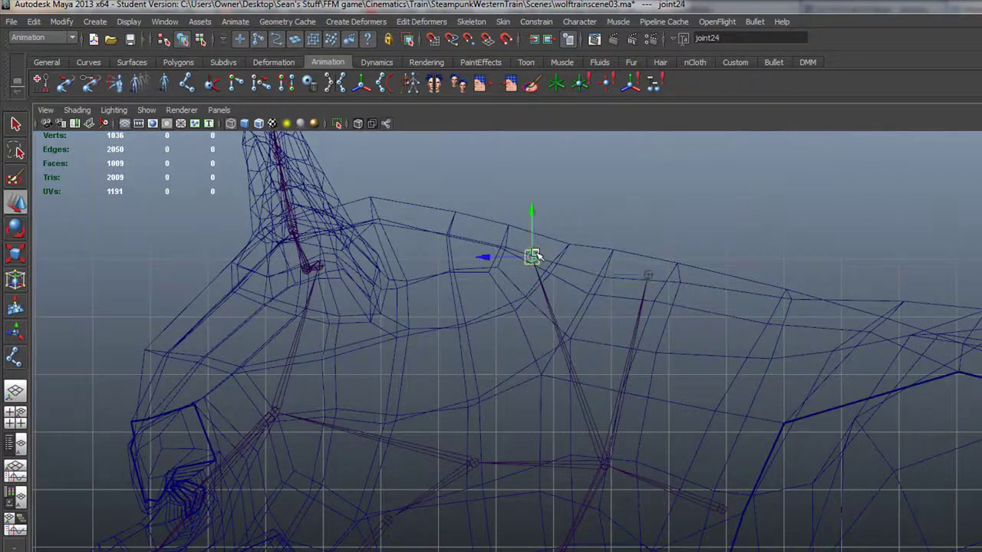
pyautogui.moveTo(531, 257)
pyautogui.mouseDown()
pyautogui.moveTo(578, 271)
pyautogui.moveTo(527, 262)
pyautogui.mouseUp()
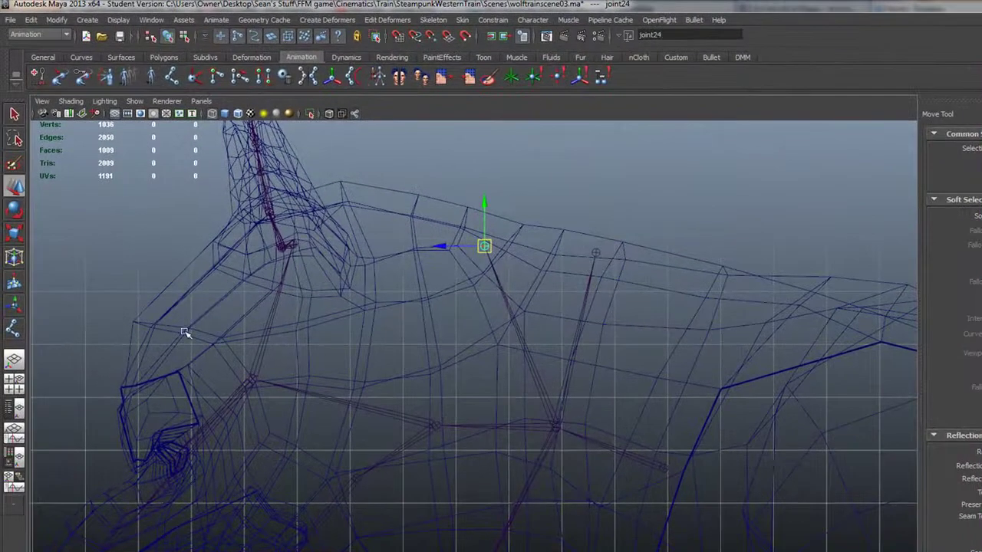
# Select the middle neck joint and examine the throat, upper-neck and head branches it controls.
pyautogui.keyDown('alt'); pyautogui.moveTo(655, 364); pyautogui.dragTo(510, 325, button='right'); pyautogui.keyUp('alt')
pyautogui.keyDown('alt'); pyautogui.moveTo(548, 394); pyautogui.dragTo(559, 284, button='middle'); pyautogui.keyUp('alt')
pyautogui.keyDown('alt'); pyautogui.moveTo(560, 285); pyautogui.dragTo(580, 279, button='right'); pyautogui.keyUp('alt')
pyautogui.keyDown('alt'); pyautogui.moveTo(580, 278); pyautogui.dragTo(581, 355, button='middle'); pyautogui.keyUp('alt')
pyautogui.click(551, 331)
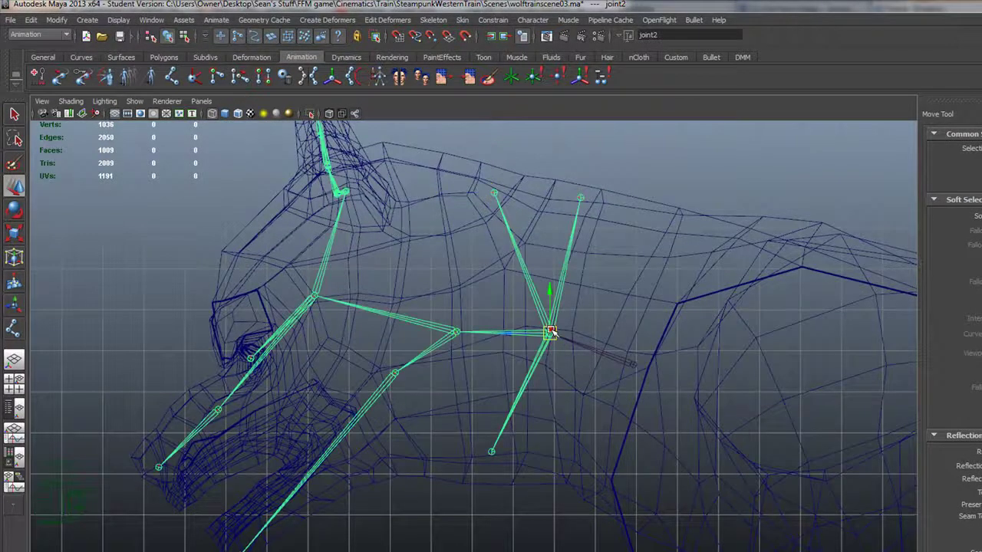
pyautogui.keyDown('alt'); pyautogui.moveTo(679, 345); pyautogui.dragTo(523, 320, button='right'); pyautogui.keyUp('alt')
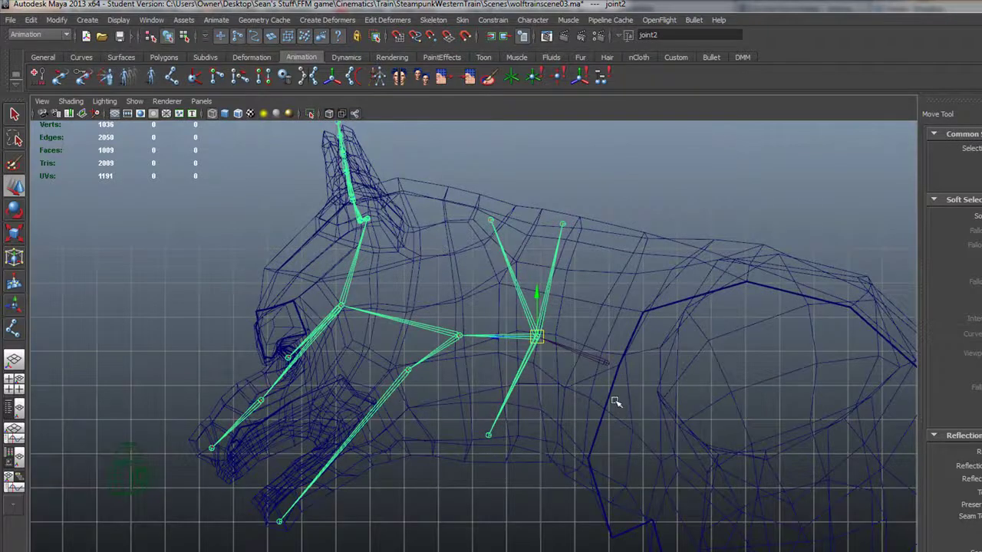